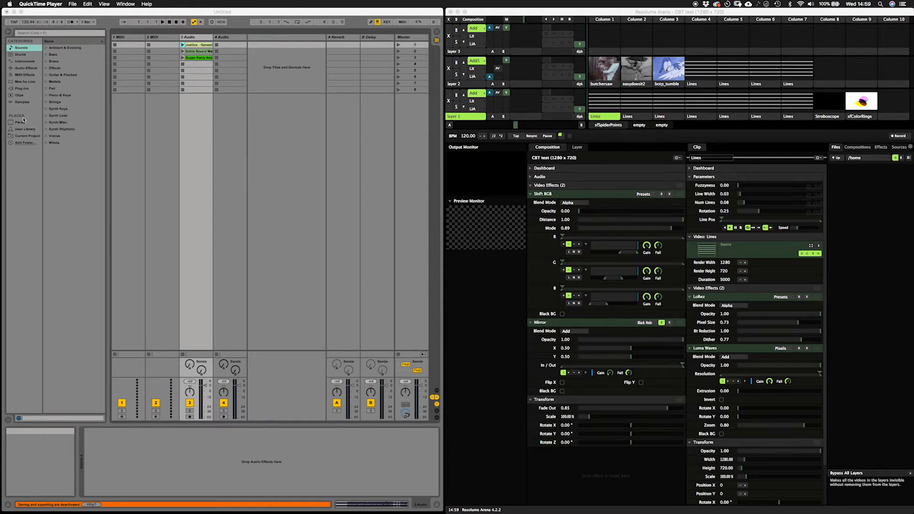
left_click(188, 16)
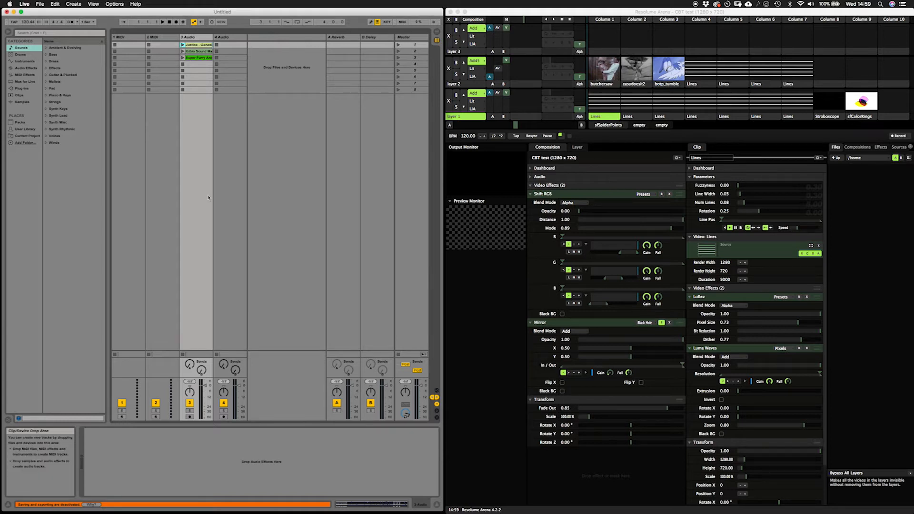
left_click(106, 4)
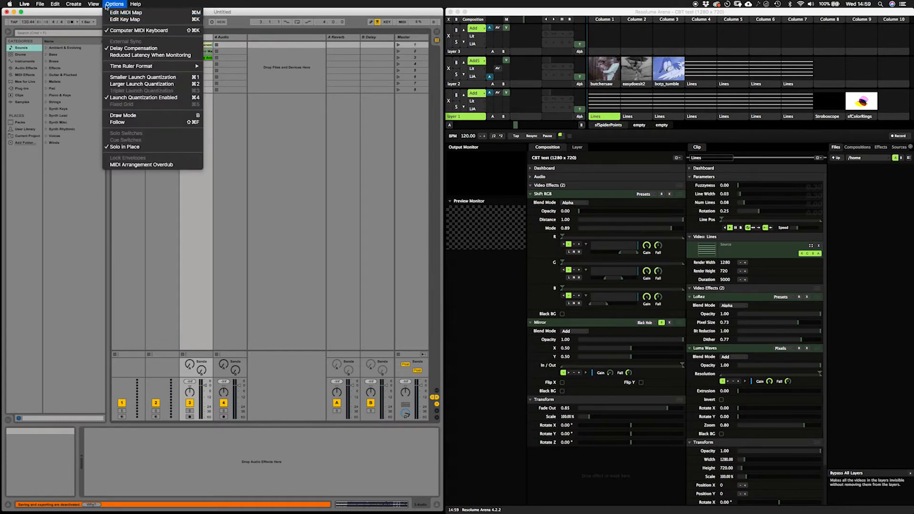
mouse_move(92, 5)
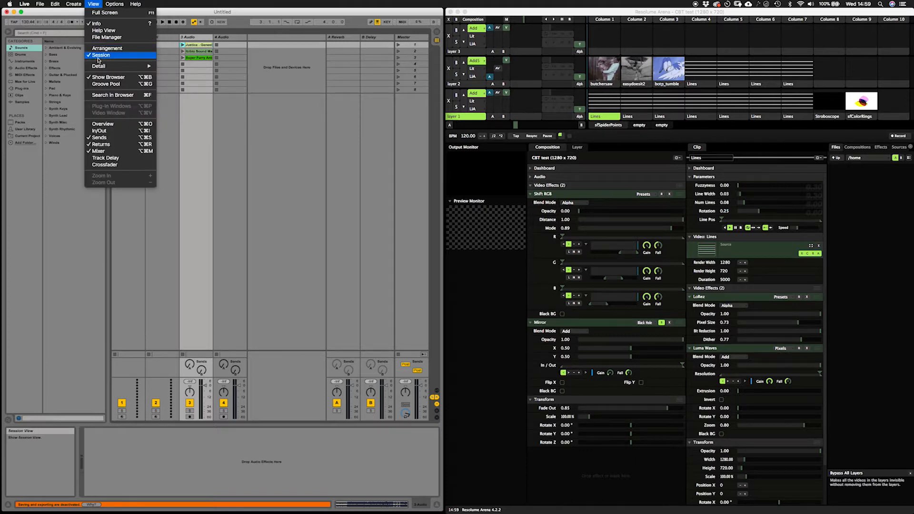
left_click(229, 144)
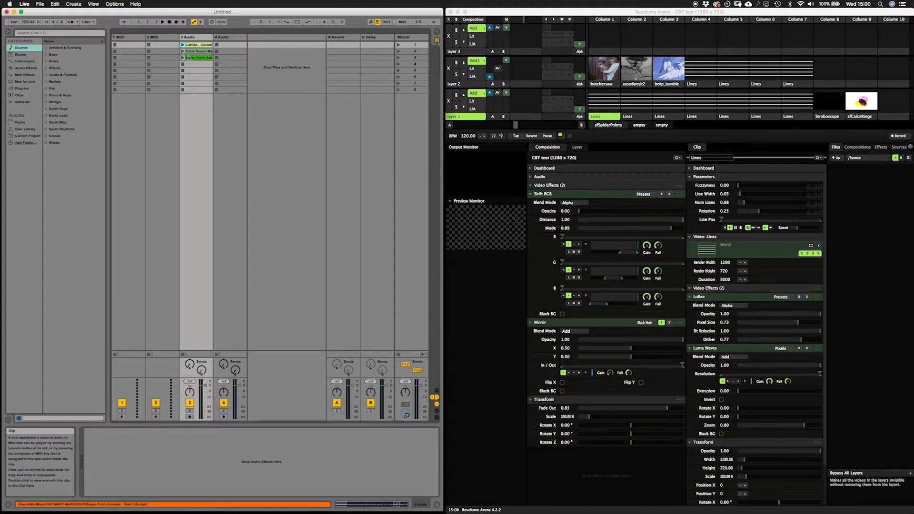
Step: Start playback and launch the clips on the 3 Audio track one after another to audition them
left_click(162, 23)
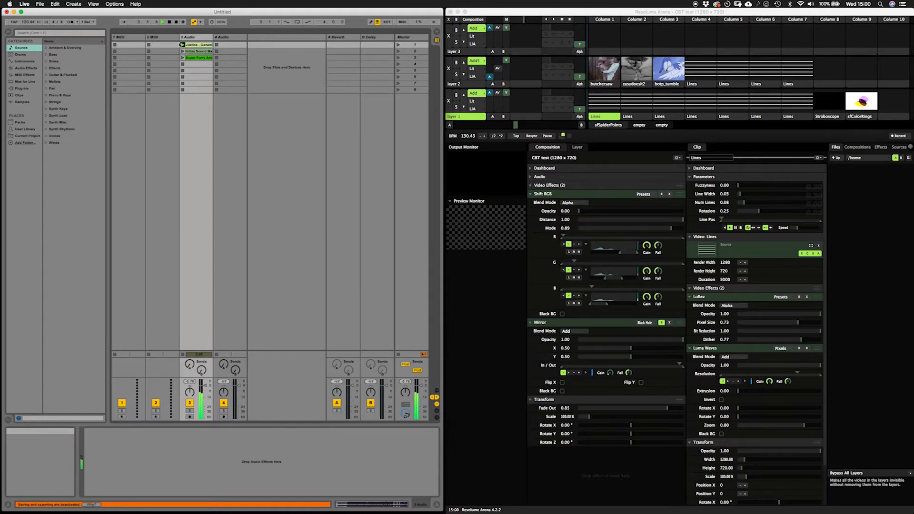
left_click(182, 51)
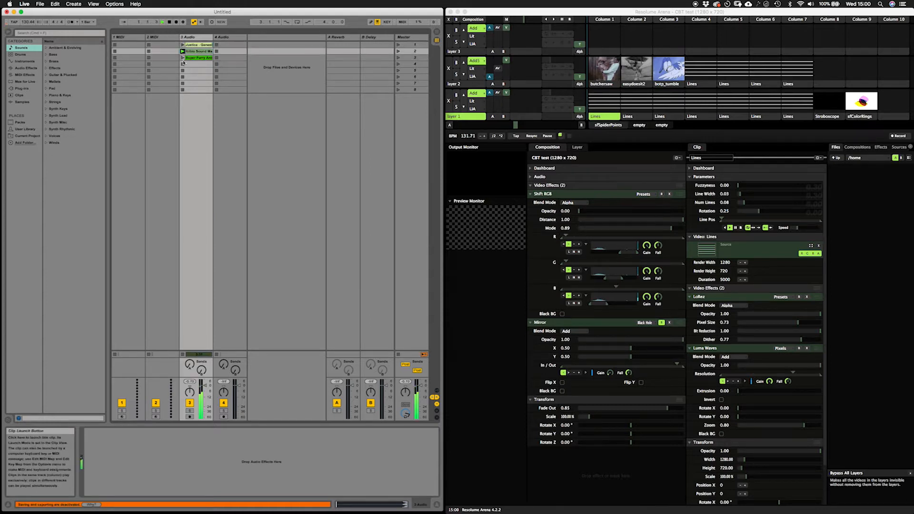
left_click(182, 58)
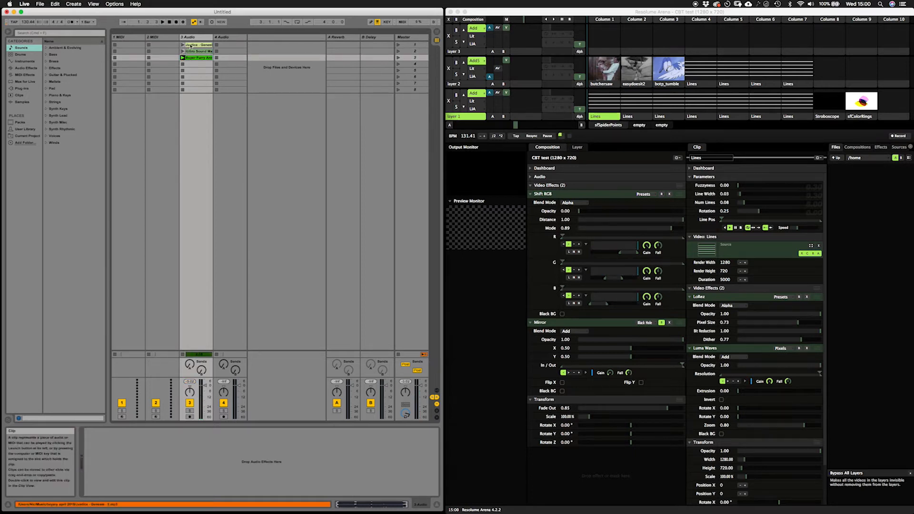
left_click(182, 45)
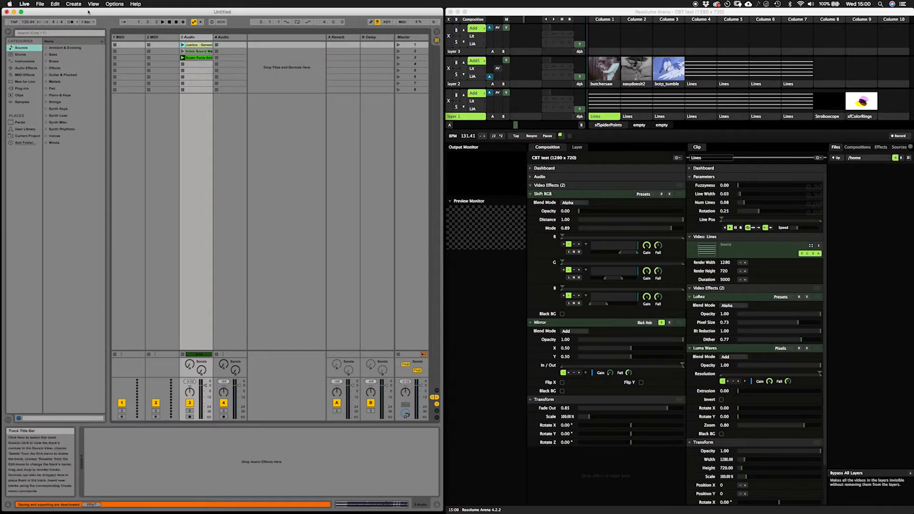
Step: Open Ableton Live's preferences and place the window over the session tracks
left_click(502, 14)
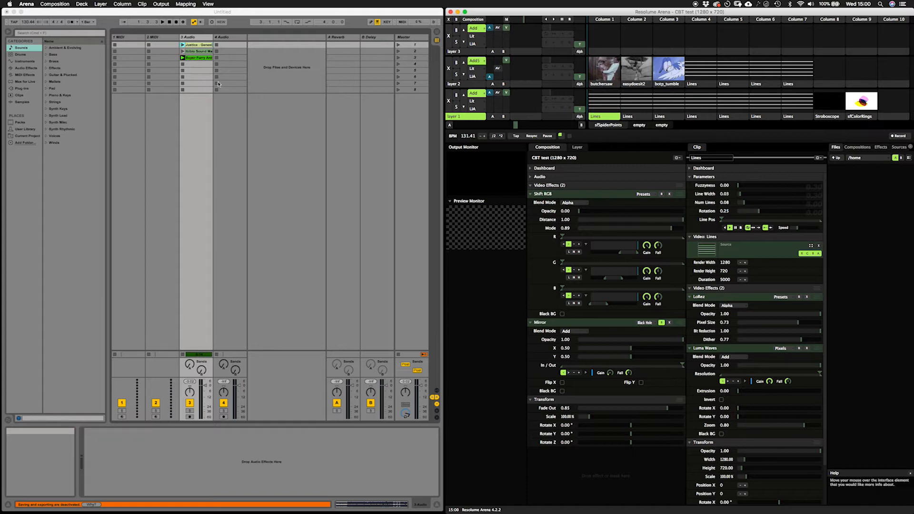
left_click(63, 14)
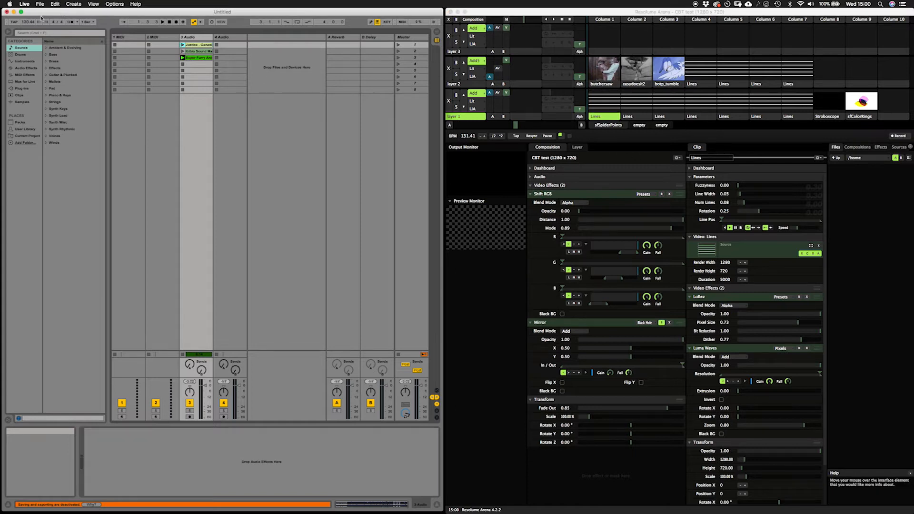
left_click(24, 3)
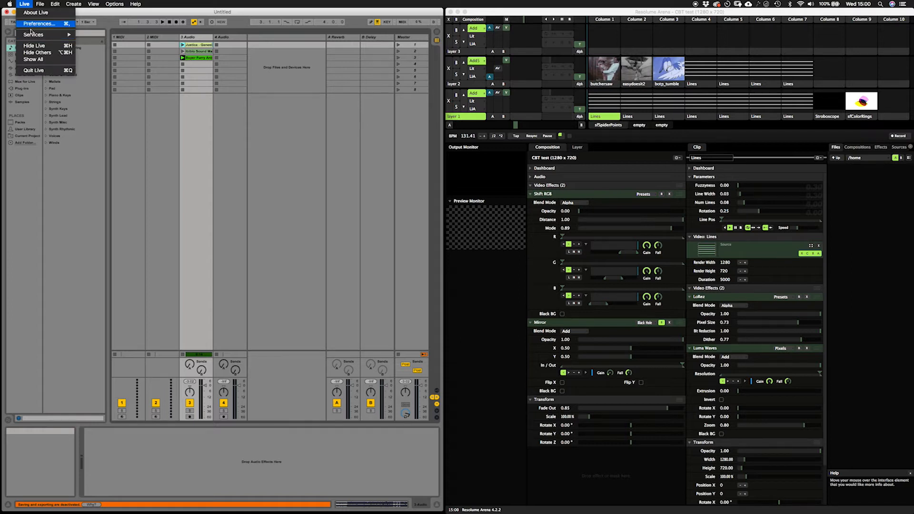
left_click(27, 23)
left_click_drag(415, 147, 270, 111)
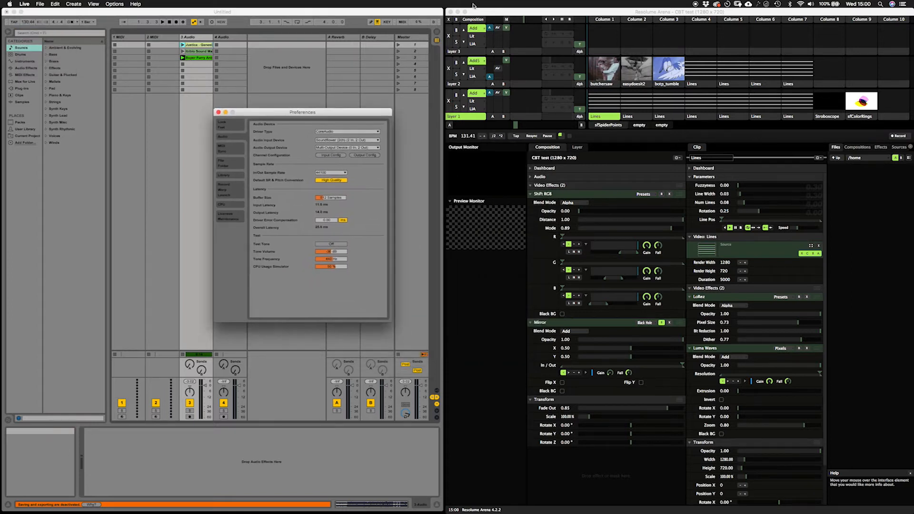
Step: Switch to Resolume Arena, open its preferences and place the window beside Live's preferences
left_click(505, 11)
left_click(48, 3)
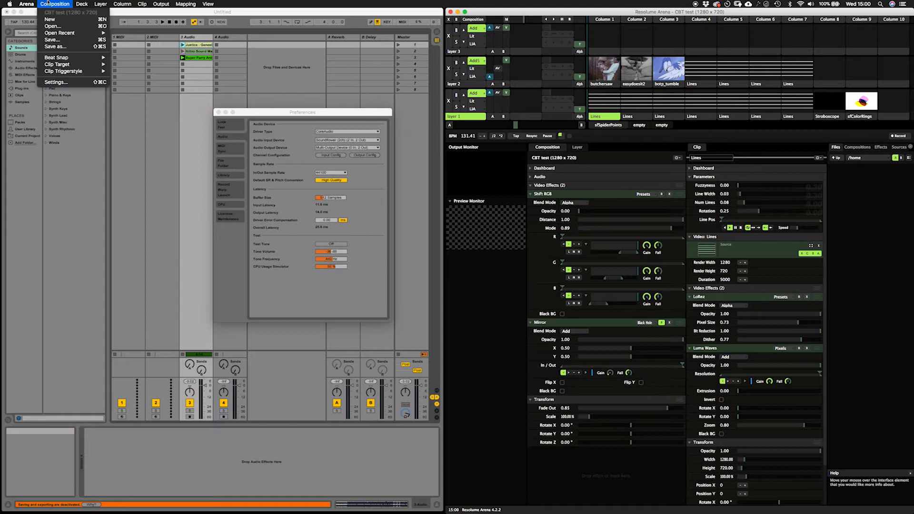
left_click(29, 13)
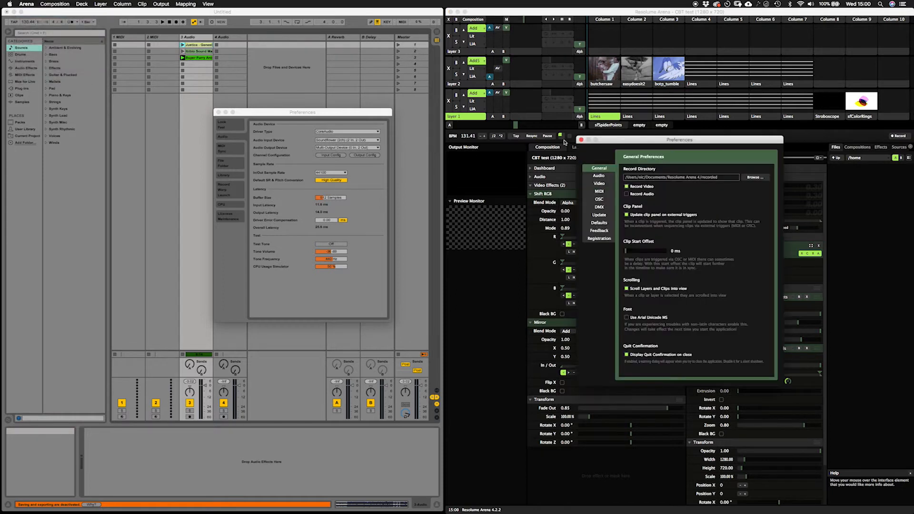
left_click_drag(630, 142, 543, 108)
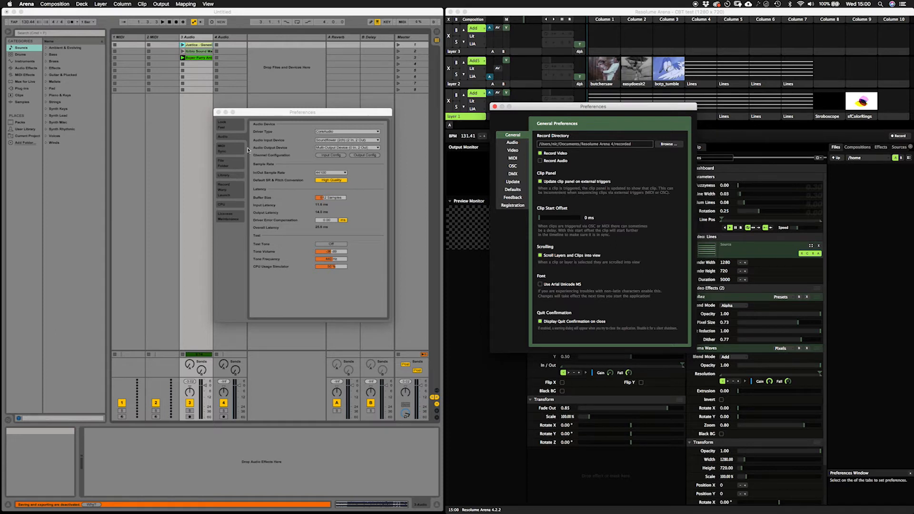
Step: In Live's MIDI Sync preferences, set control surface 1's input and output to None and collapse the IAC Driver port details
left_click(224, 148)
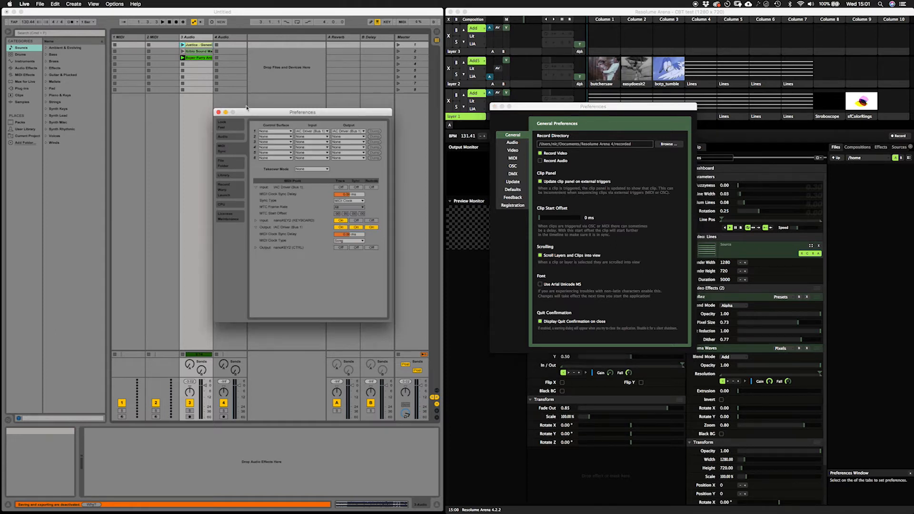
left_click_drag(265, 113, 268, 120)
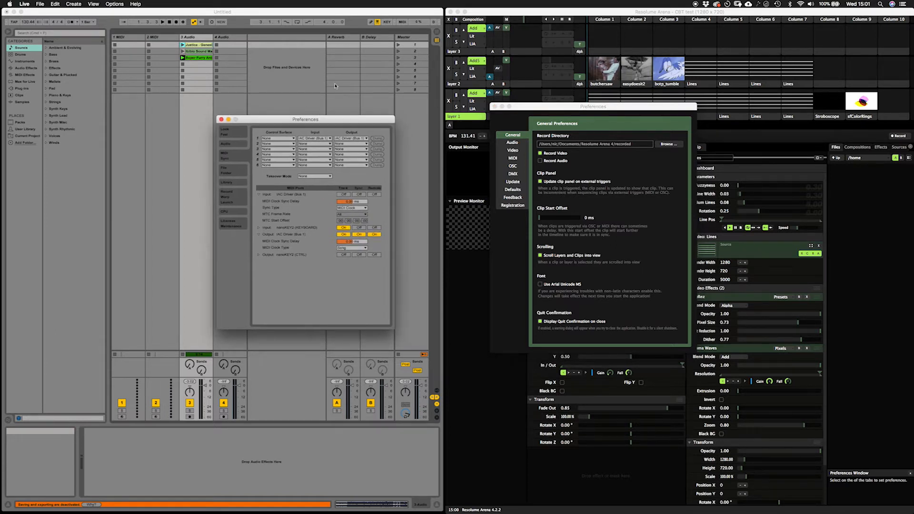
left_click(318, 139)
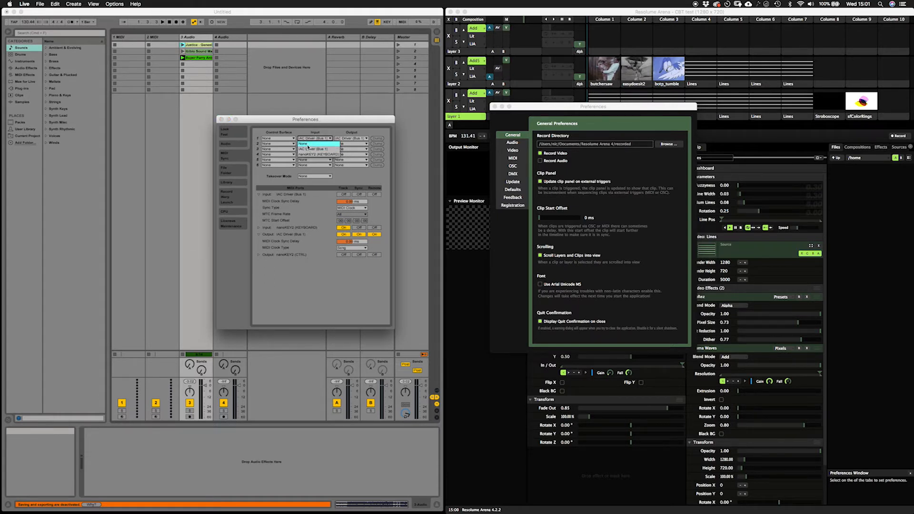
left_click(307, 144)
left_click(338, 144)
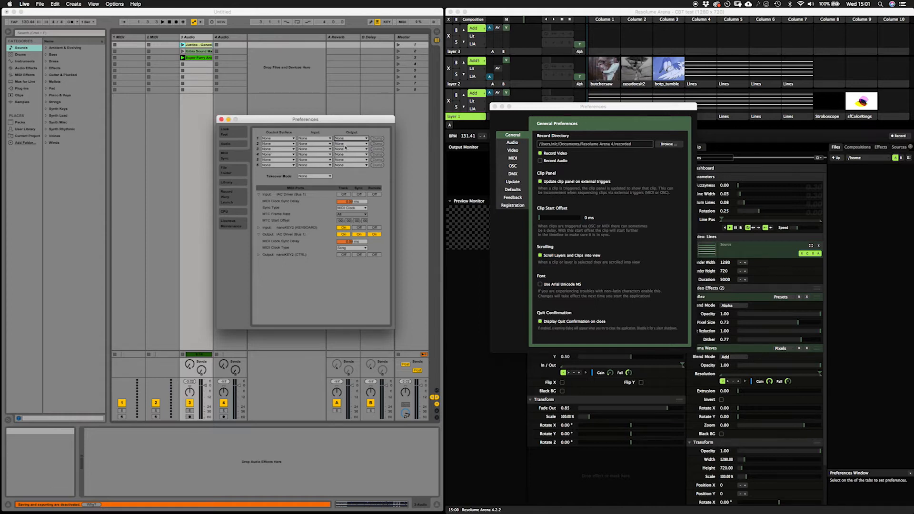
left_click(259, 195)
left_click(259, 207)
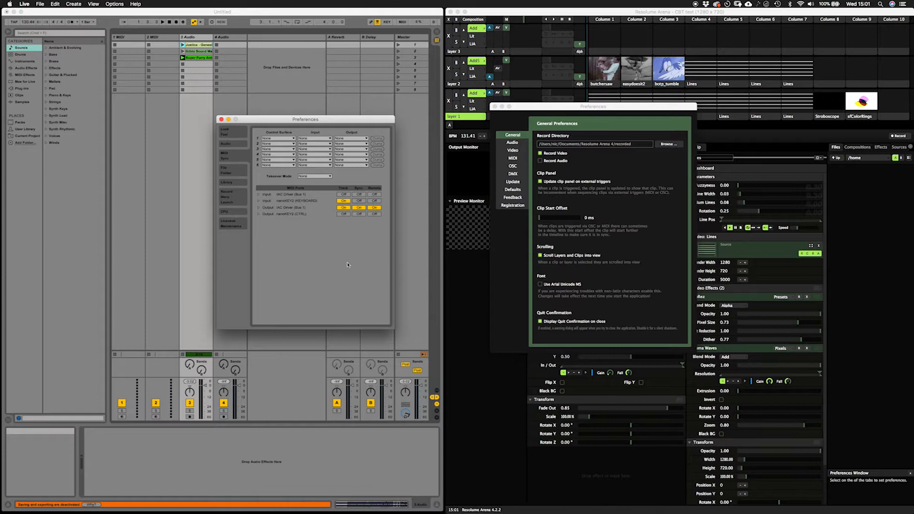
Step: Search the Mac for "midi", open Audio MIDI Setup and move the Audio Devices window over Live's preferences
key("super+space")
type("qui")
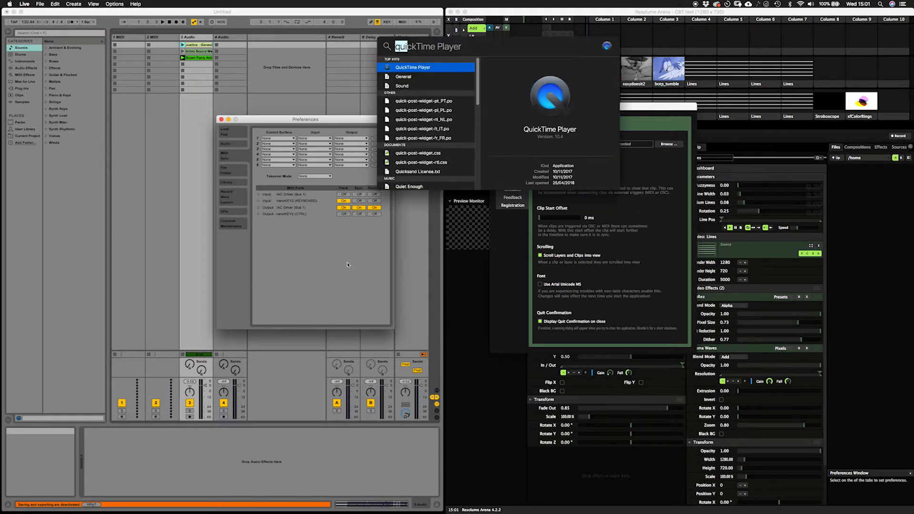
key("BackSpace")
key("BackSpace")
key("BackSpace")
type("midi")
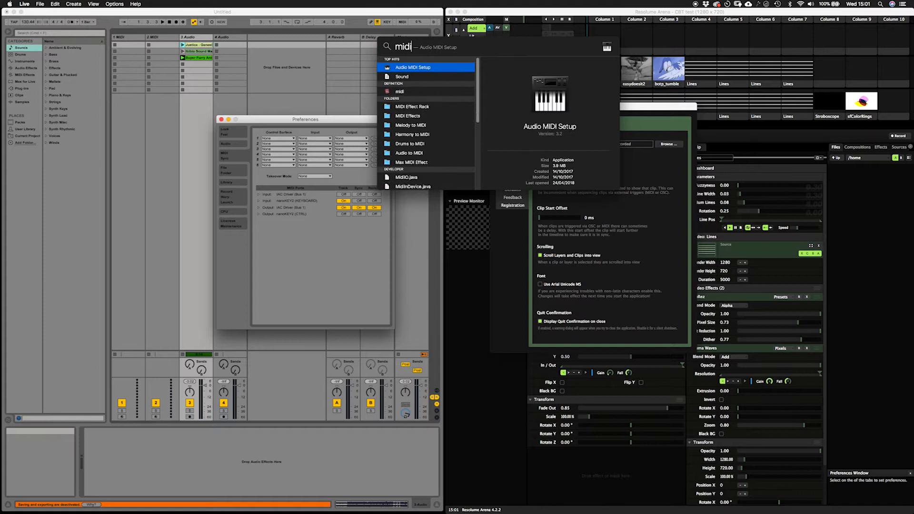
key("Return")
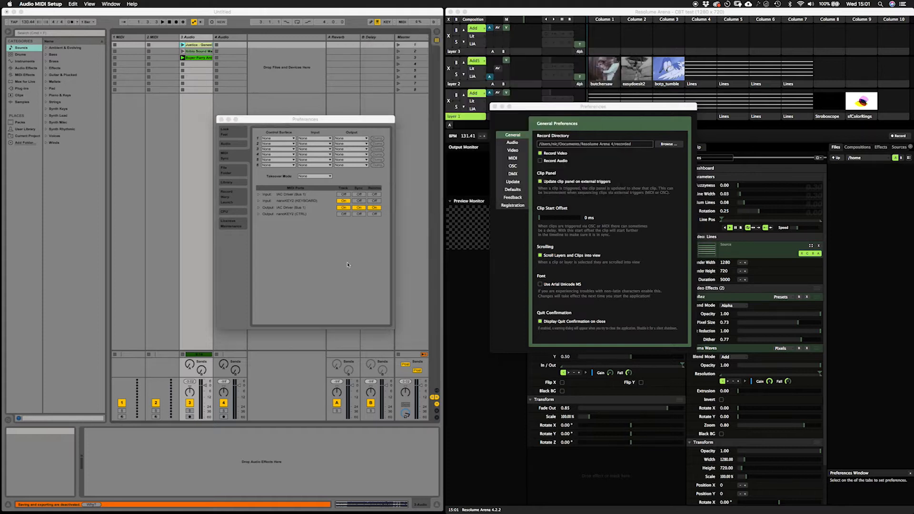
left_click_drag(339, 107, 348, 60)
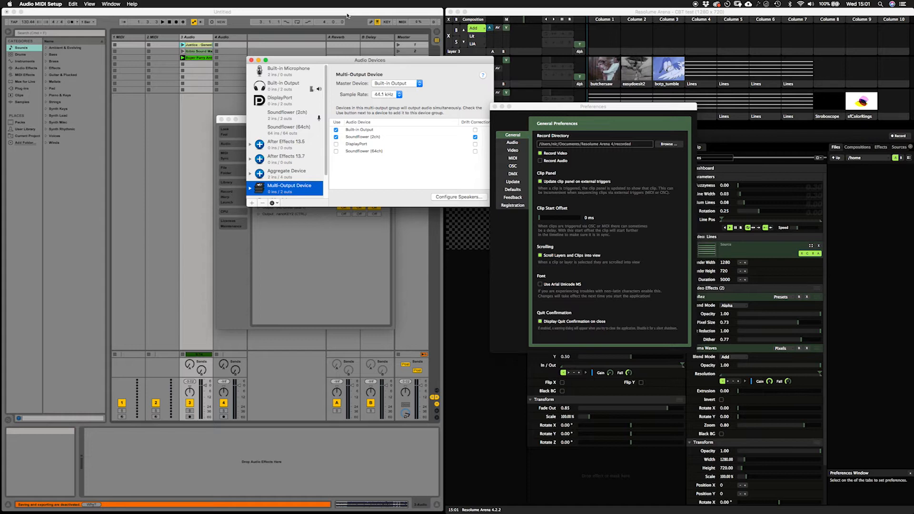
left_click_drag(296, 61, 264, 111)
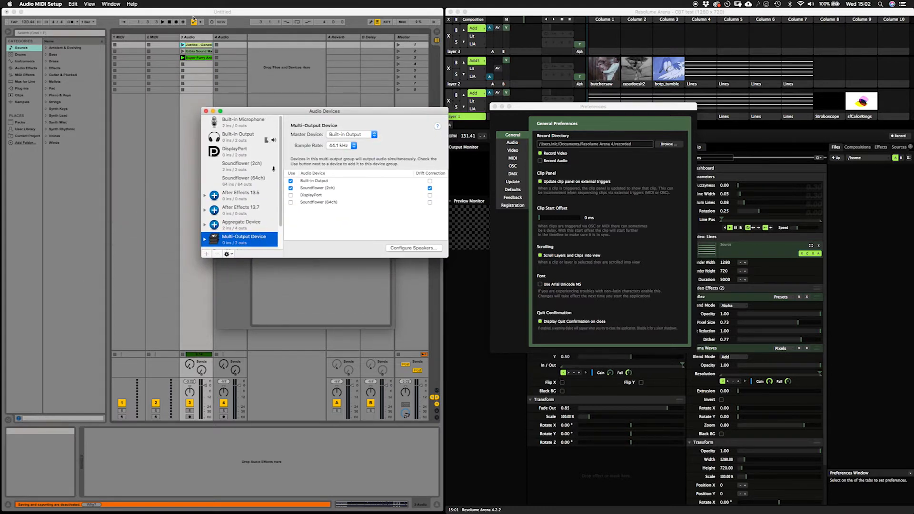
Step: Show the MIDI Studio window and place it over the Audio Devices window
left_click(111, 3)
left_click(110, 4)
left_click(110, 4)
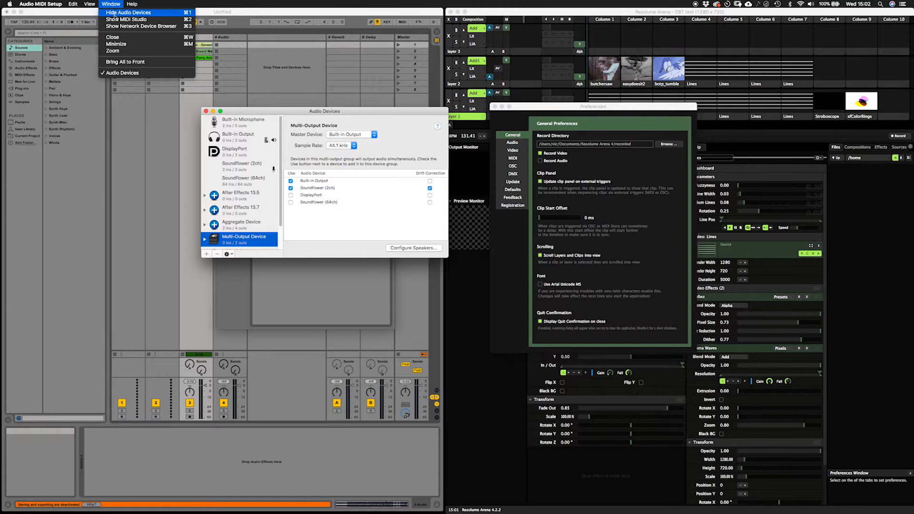
left_click(113, 19)
left_click_drag(627, 86, 251, 104)
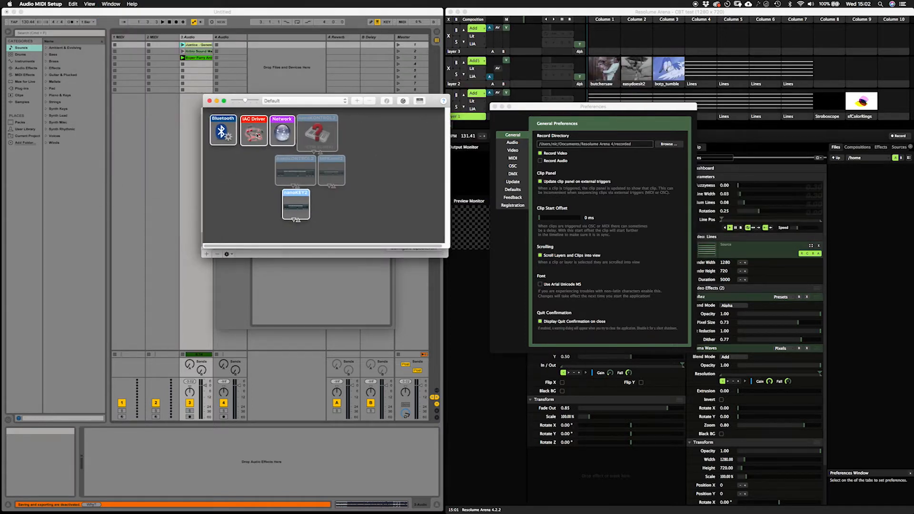
Step: Open the IAC Driver's properties, take the device offline and close the properties
double_click(257, 135)
left_click(127, 205)
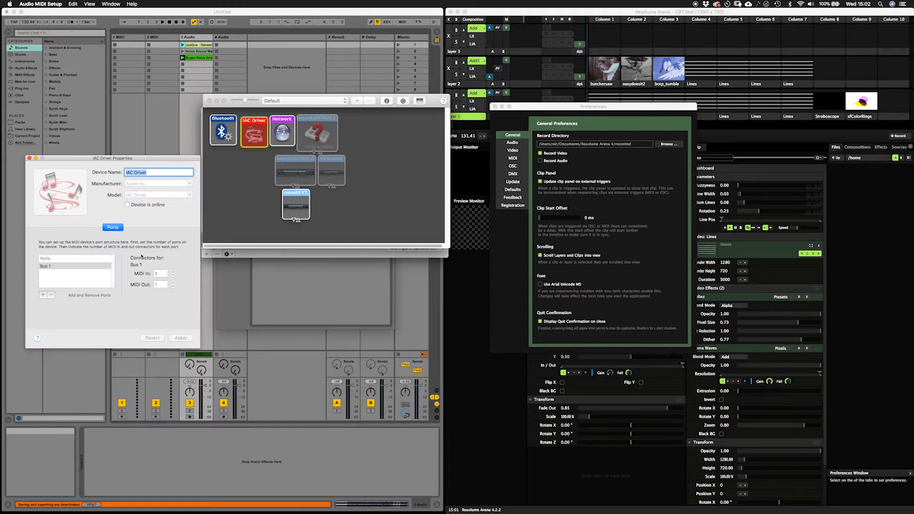
left_click(30, 158)
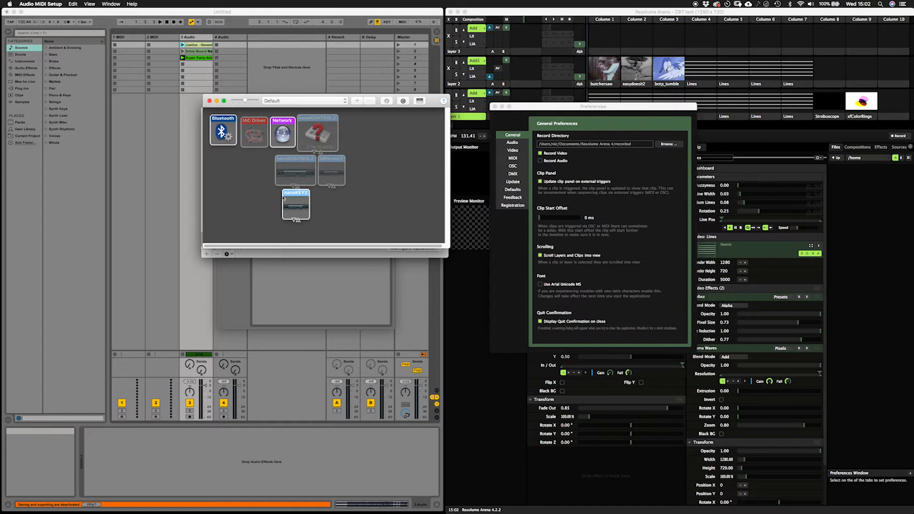
Step: Move the device icon with the question mark away from the Network icon in MIDI Studio
left_click_drag(320, 127, 369, 136)
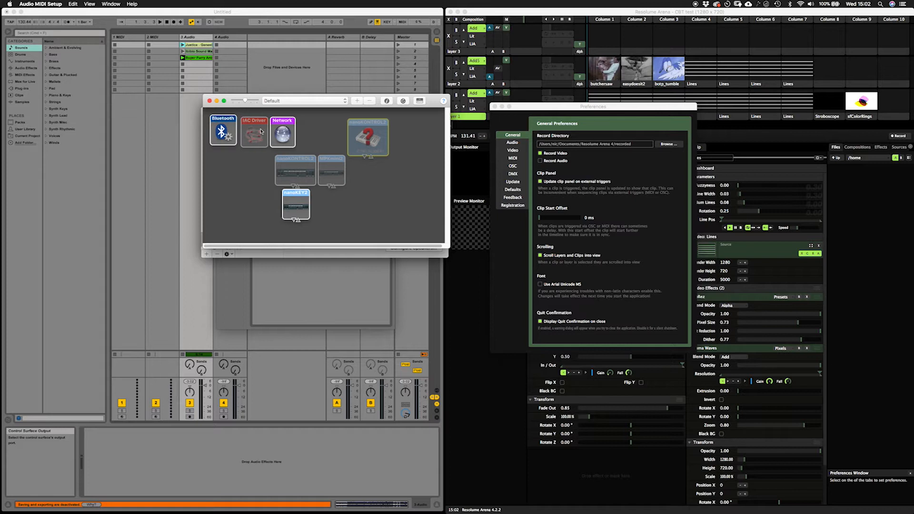
left_click_drag(253, 134, 251, 131)
left_click(246, 192)
Step: Open the IAC Driver's properties, set the device online and close the properties
double_click(253, 130)
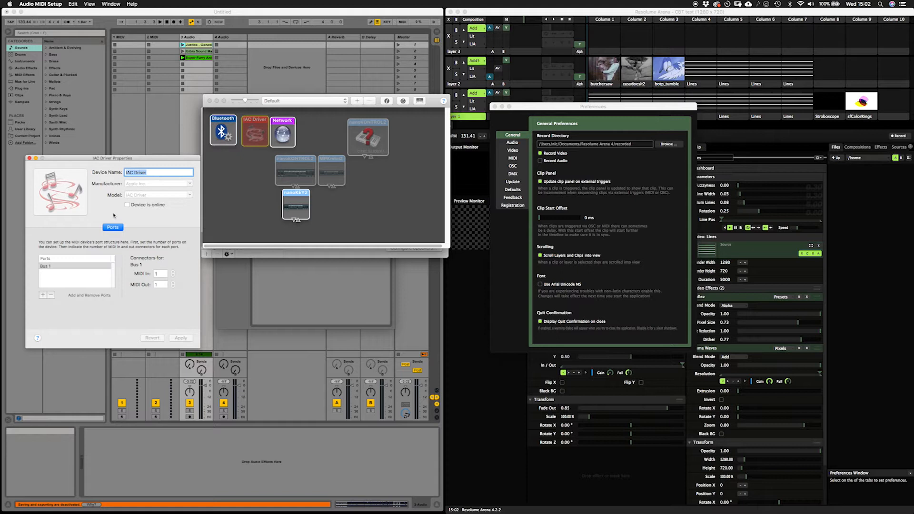
left_click(133, 206)
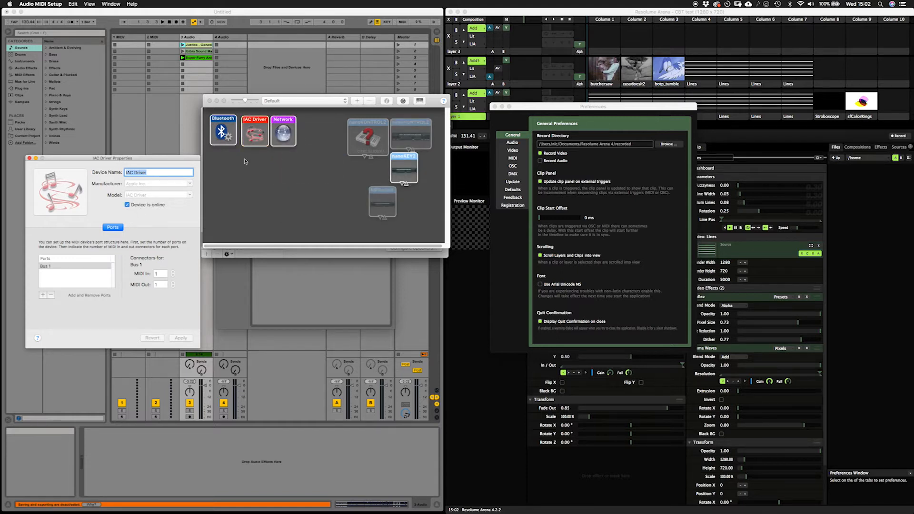
left_click(29, 158)
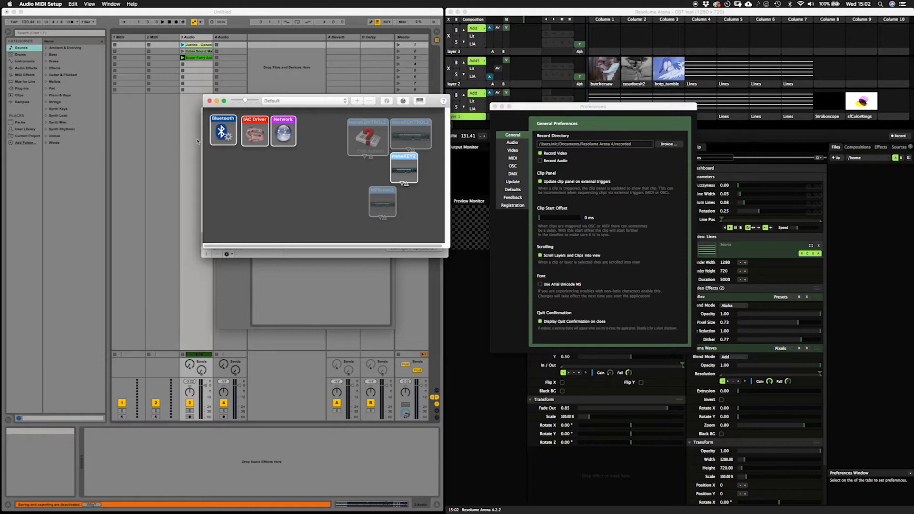
Step: Close the MIDI Studio and Audio Devices windows and return to Live's MIDI preferences
left_click(209, 101)
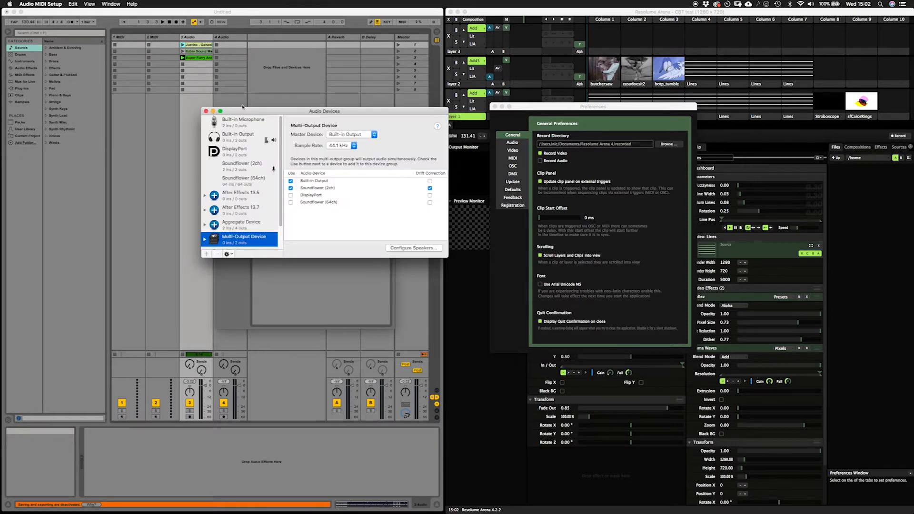
left_click(205, 111)
mouse_move(255, 124)
left_mouse_down()
mouse_move(269, 110)
mouse_move(263, 120)
left_mouse_up()
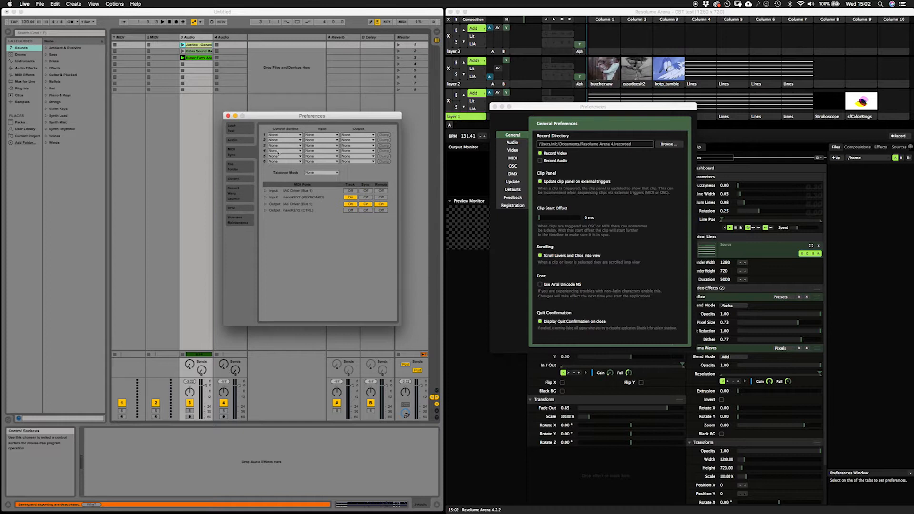
Step: Turn off Track for the nanoKEY2 (KEYBOARD) input in Live's MIDI preferences and close the preferences
left_click(350, 198)
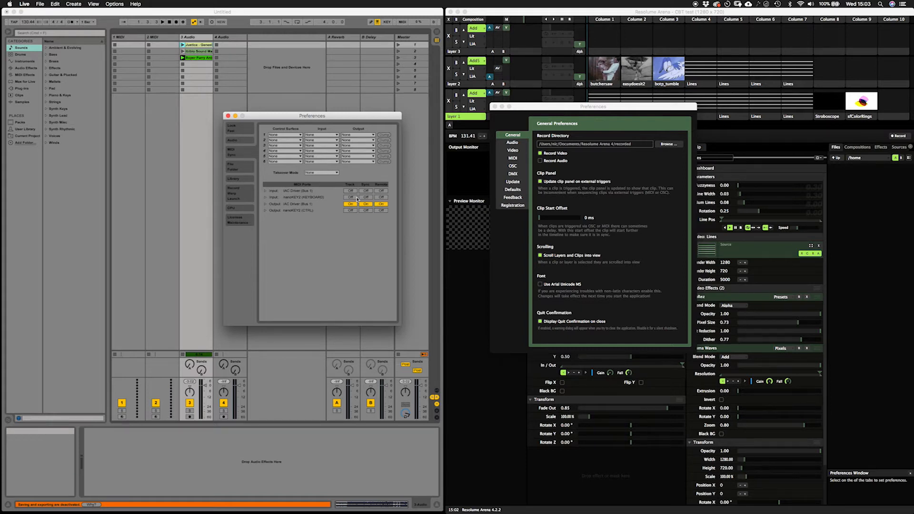
left_click(228, 117)
Step: Open Resolume Arena's MIDI preferences, turn off the inputs of IAC Driver Bus 1 and nanoKEY2 KEYBOARD, and collapse both devices
left_click_drag(541, 125, 523, 116)
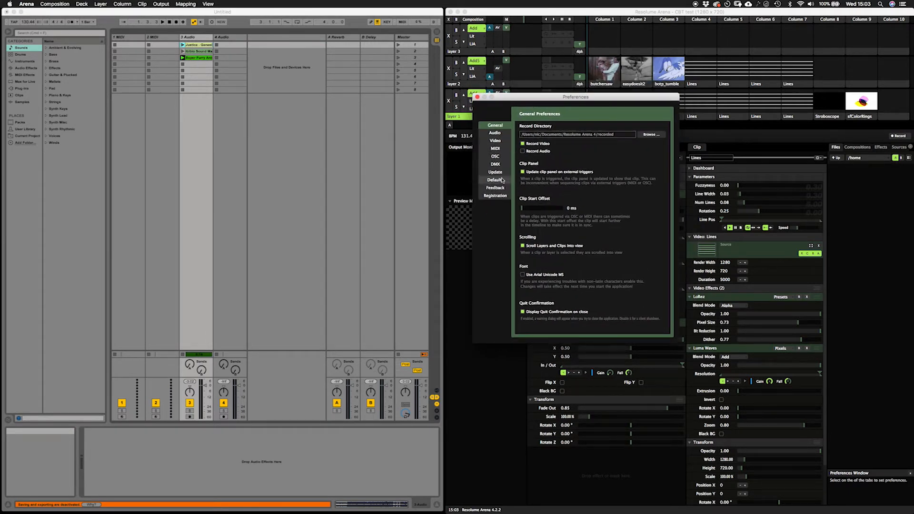
left_click(495, 148)
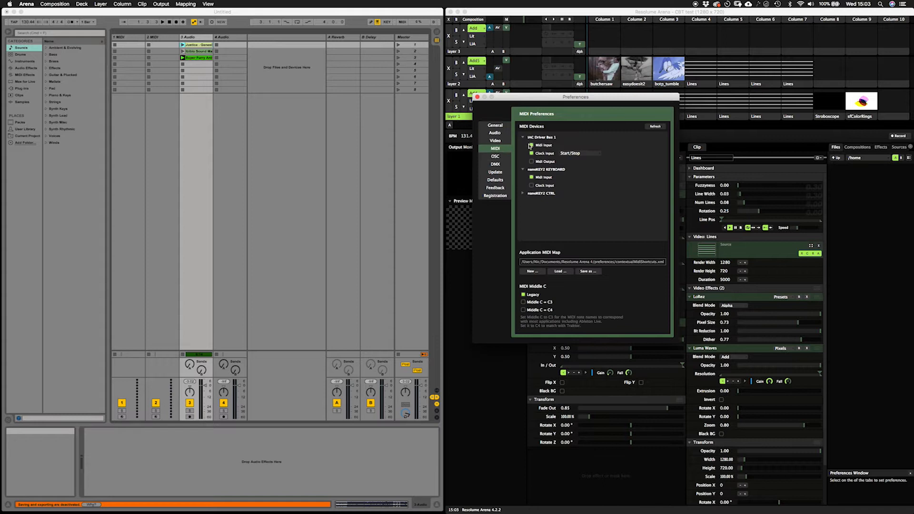
left_click(531, 177)
left_click(522, 137)
left_click(522, 145)
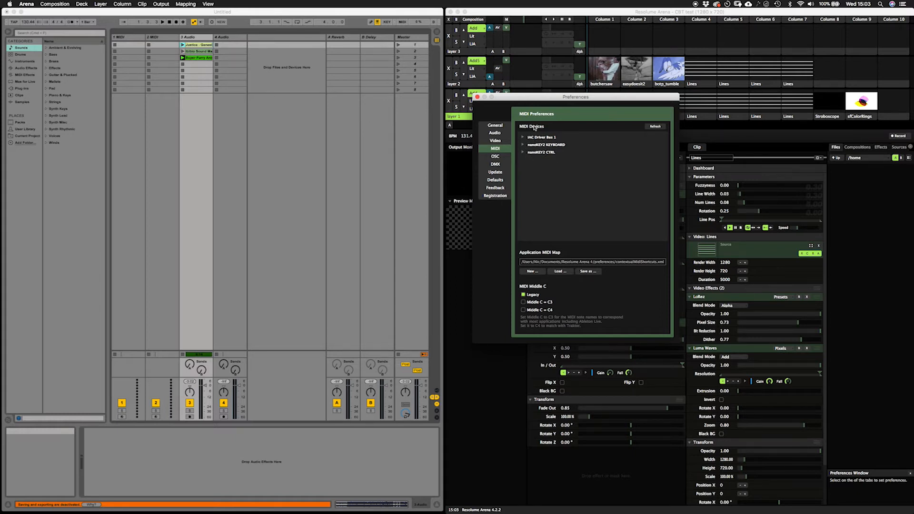
left_click_drag(500, 98, 486, 99)
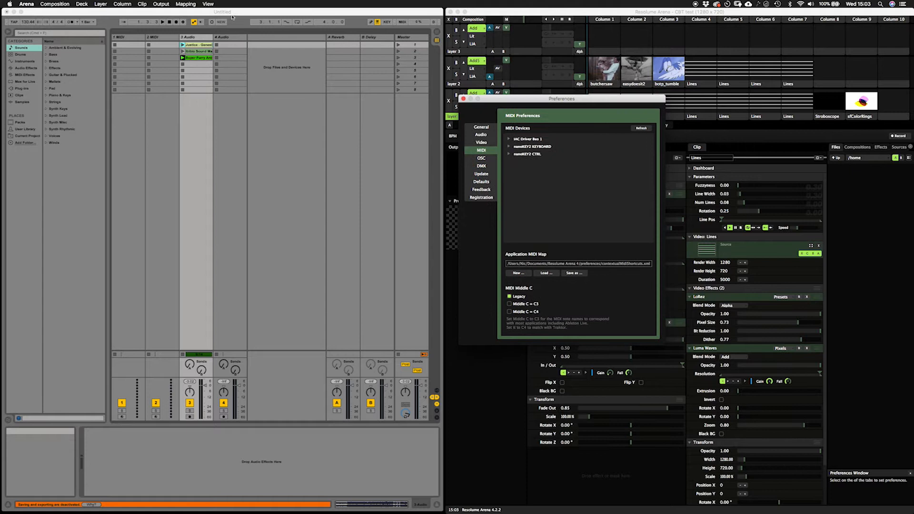
key("super+Tab")
key("super+Tab")
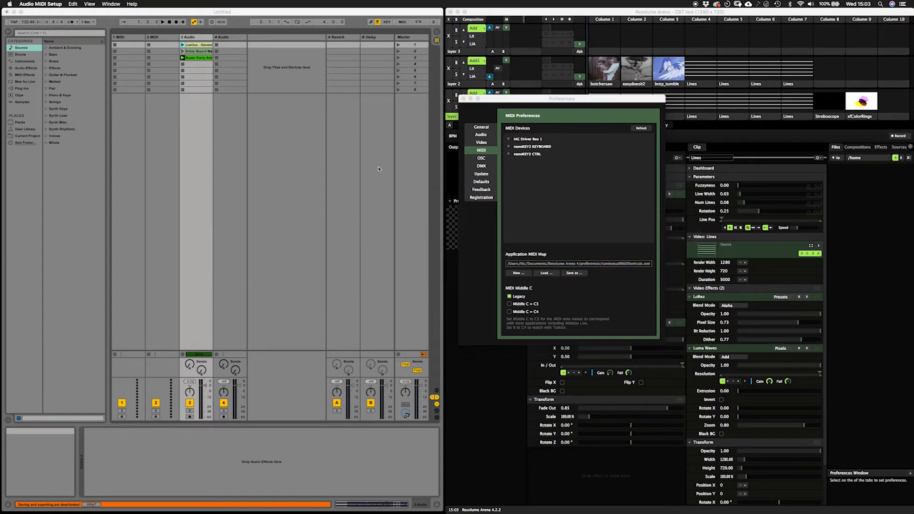
Step: Expand IAC Driver Bus 1 in Arena's MIDI preferences and enable its MIDI Input and Clock Input
left_click(509, 140)
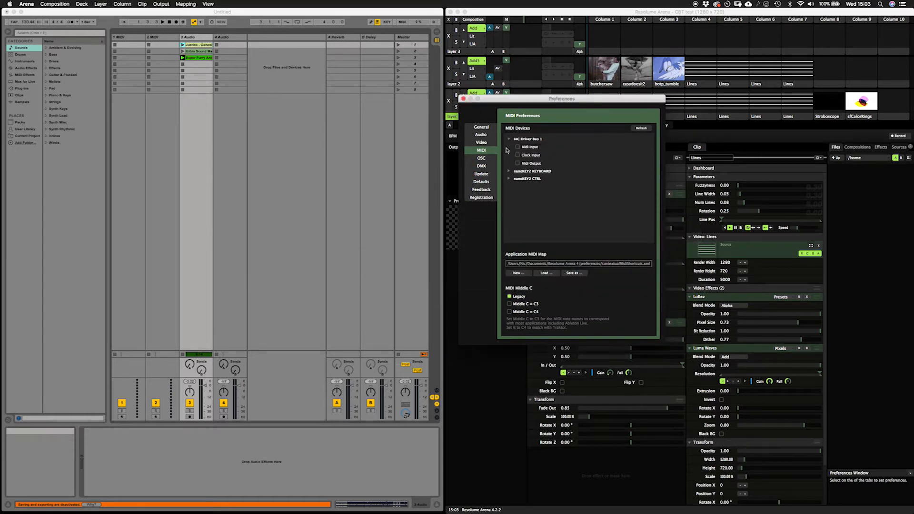
left_click(517, 147)
left_click(518, 155)
left_click_drag(519, 101, 511, 113)
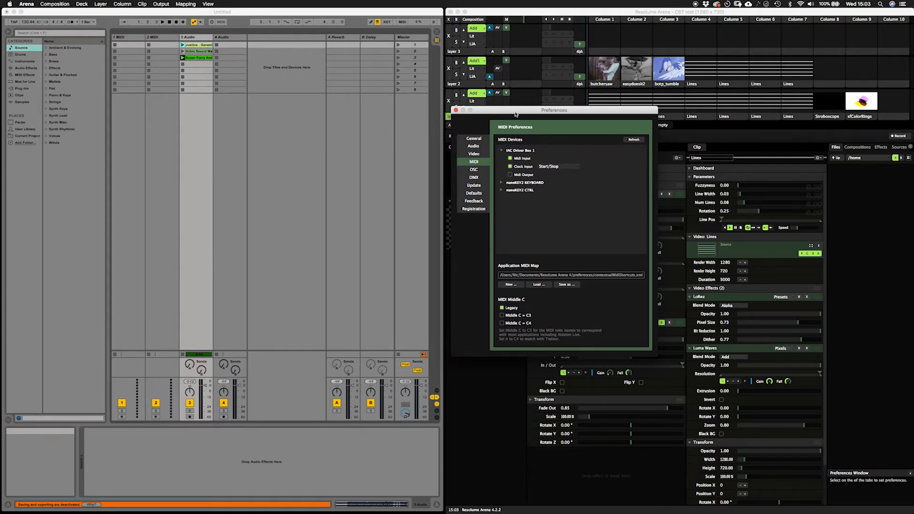
left_click_drag(511, 113, 519, 136)
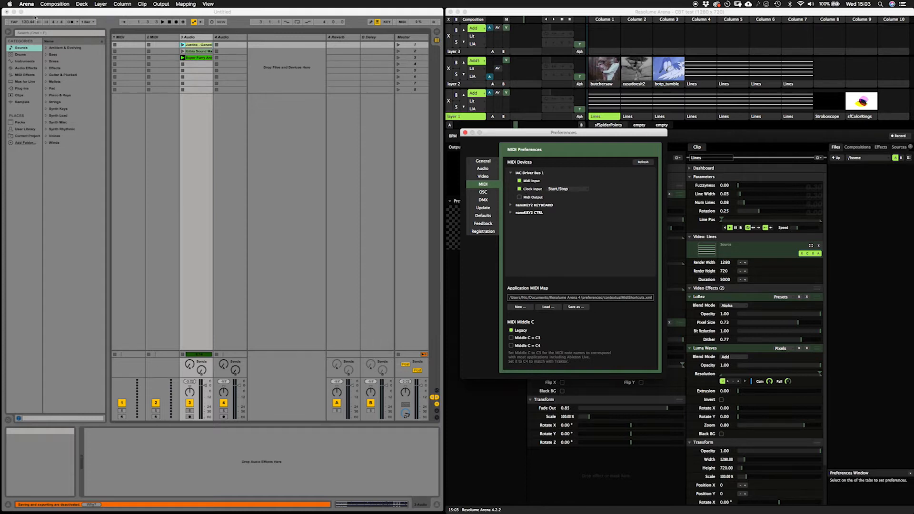
Step: Reopen Live's MIDI preferences beside Arena's to compare their IAC Driver settings, and close Live's preferences
left_click(86, 11)
left_click(24, 5)
left_click(38, 23)
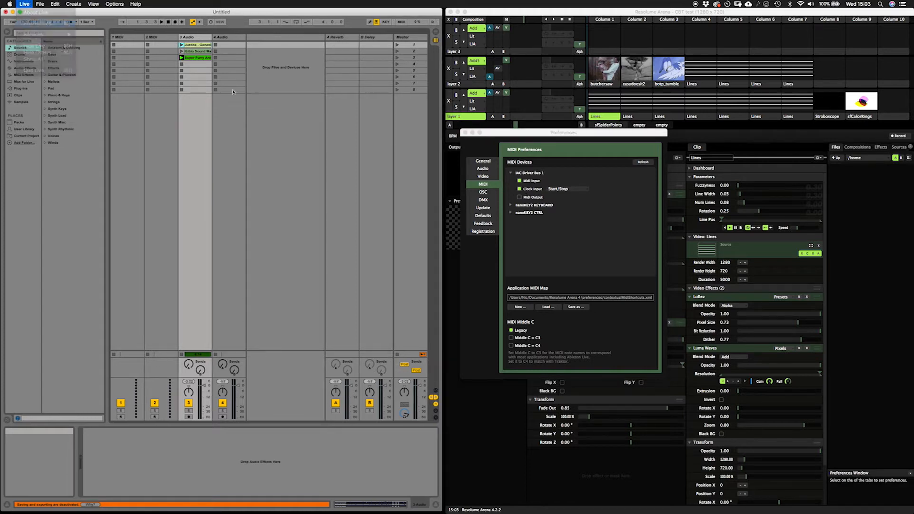
left_click_drag(410, 152, 291, 144)
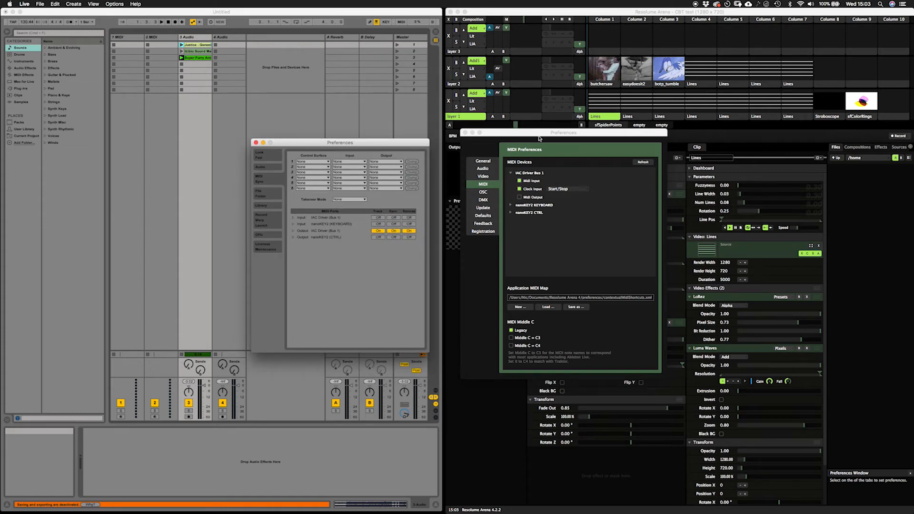
left_click_drag(538, 135, 594, 193)
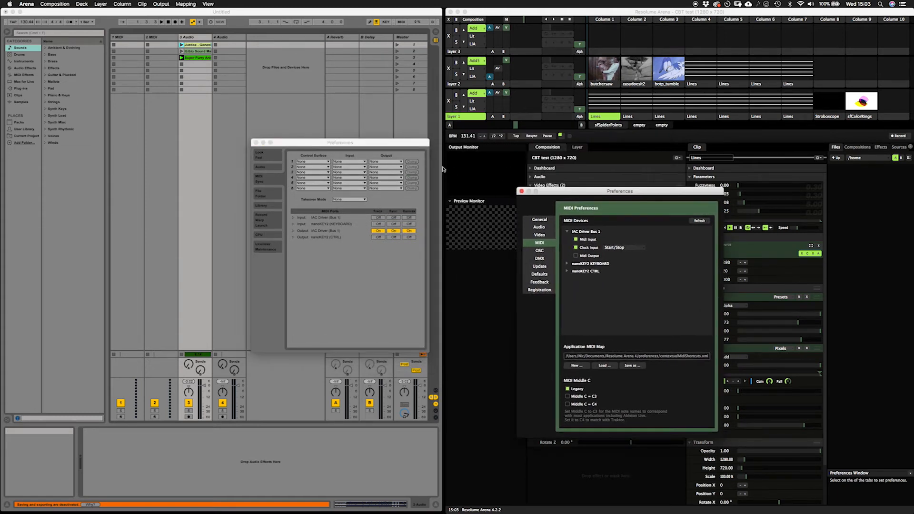
left_click_drag(371, 143, 330, 204)
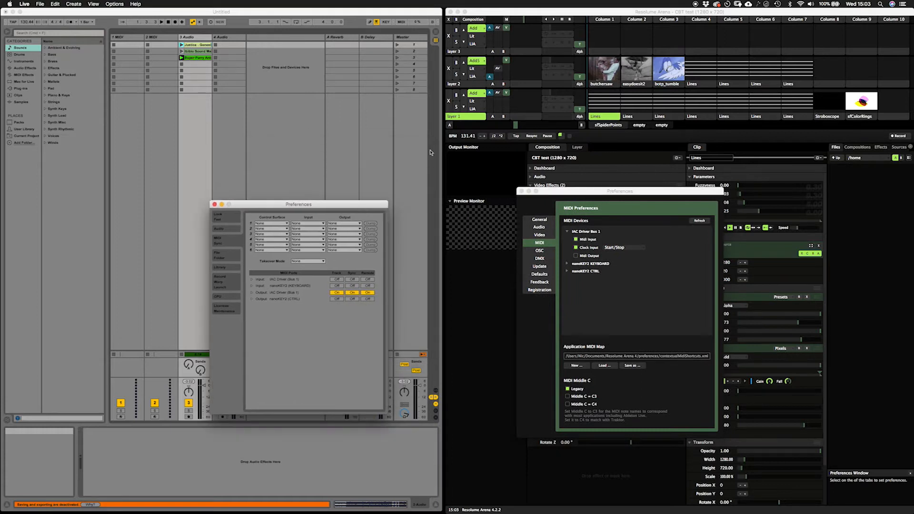
left_click(109, 14)
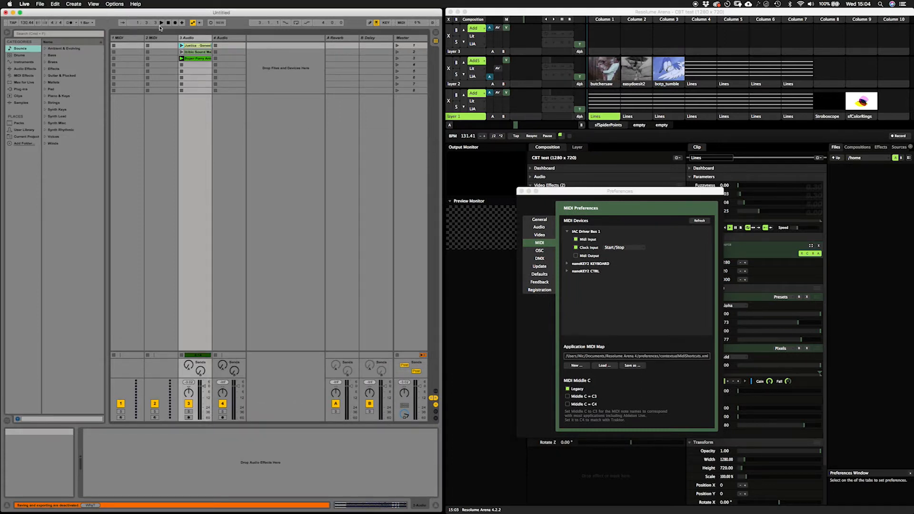
Step: Start playback in Live and tap in a slower tempo to test the clock sync with Arena
key("space")
left_click(13, 22)
left_click(13, 23)
left_click(13, 22)
left_click(12, 23)
left_click(12, 23)
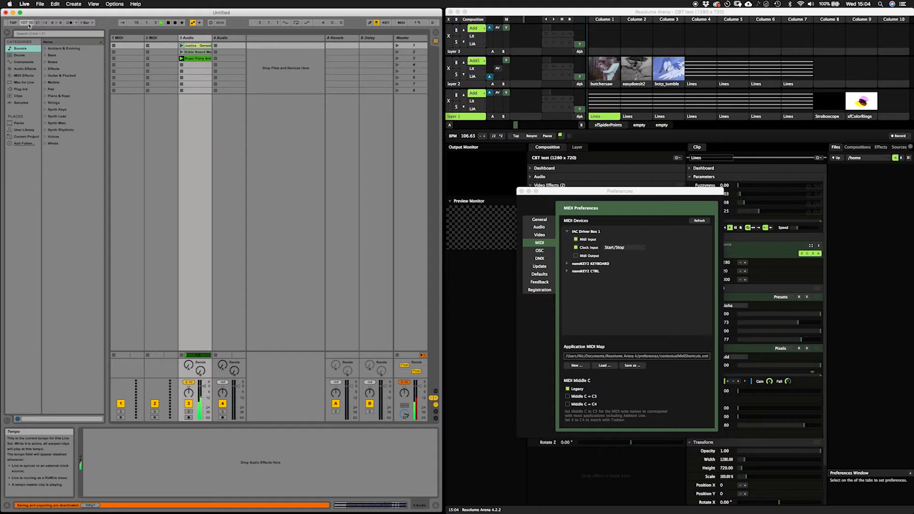
Step: Set Live's tempo to 120 BPM, uncover Arena's BPM display and stop playback
left_click_drag(28, 24, 27, 23)
type("120")
key("Return")
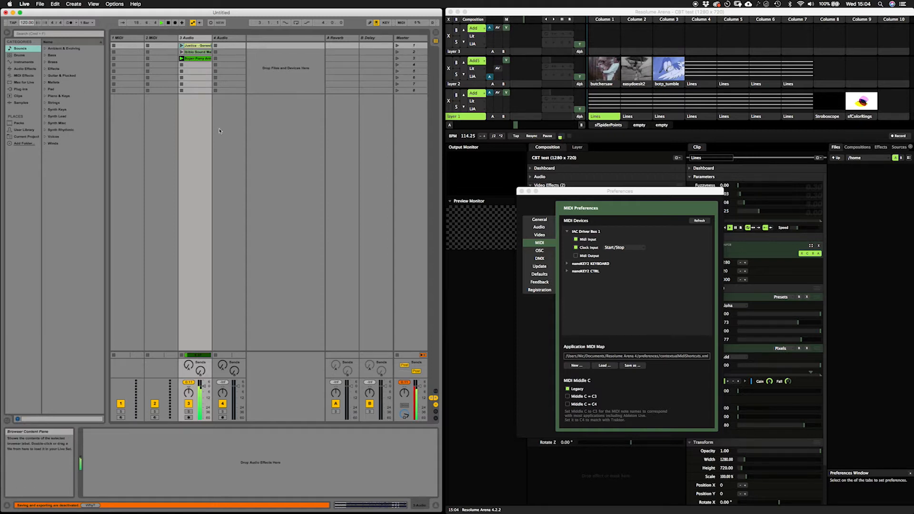
left_click_drag(551, 191, 295, 101)
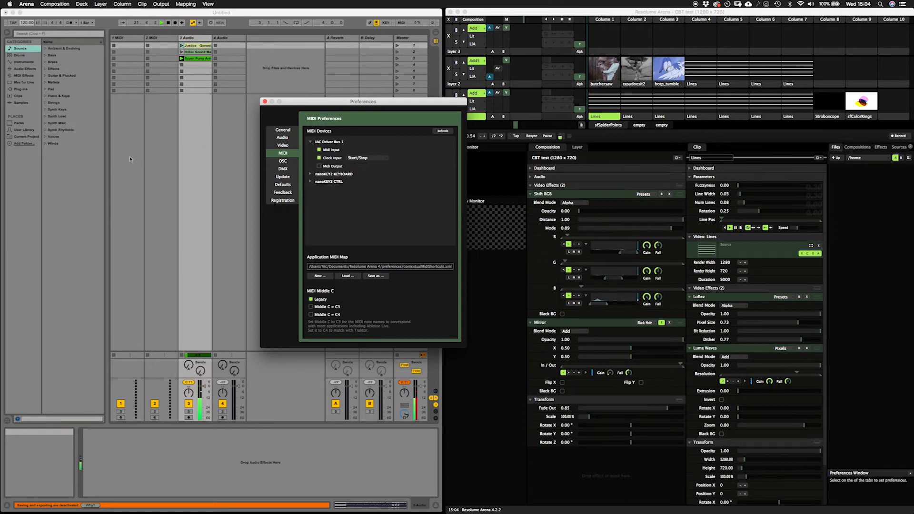
left_click(168, 188)
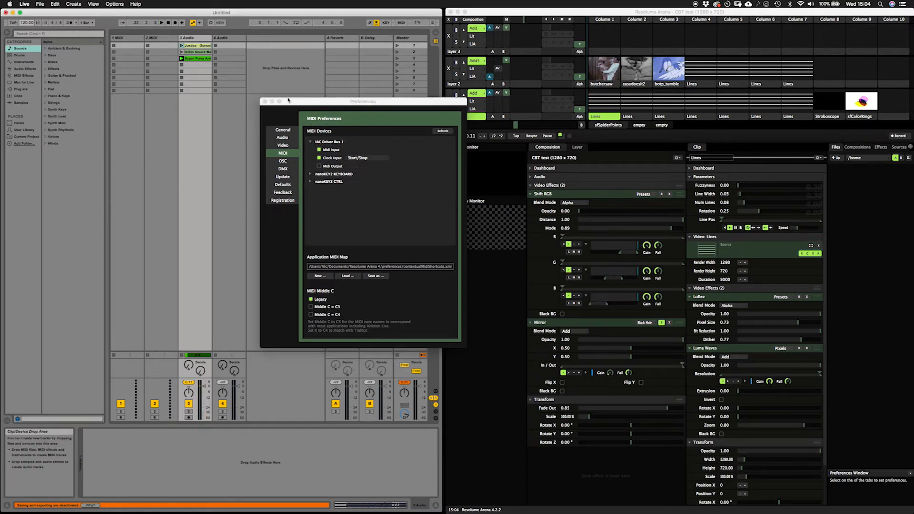
left_click_drag(399, 101, 535, 122)
left_click(239, 16)
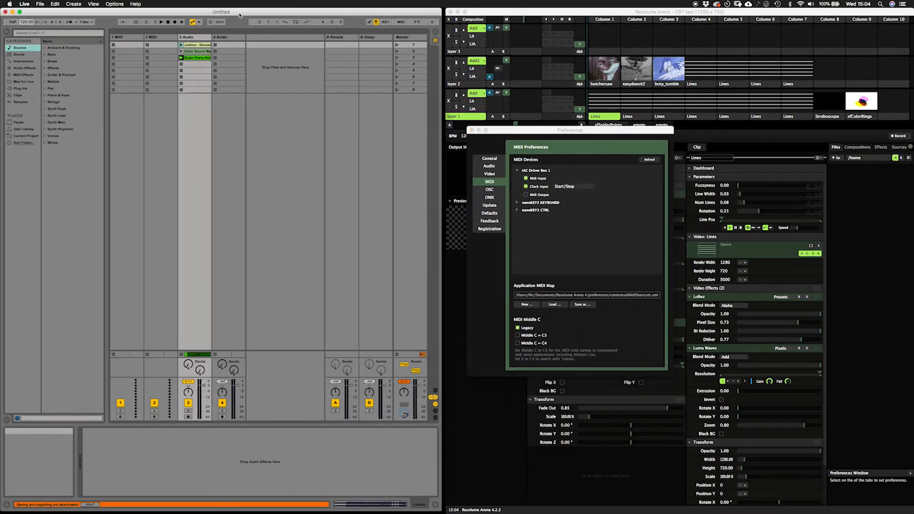
left_click_drag(518, 130, 281, 116)
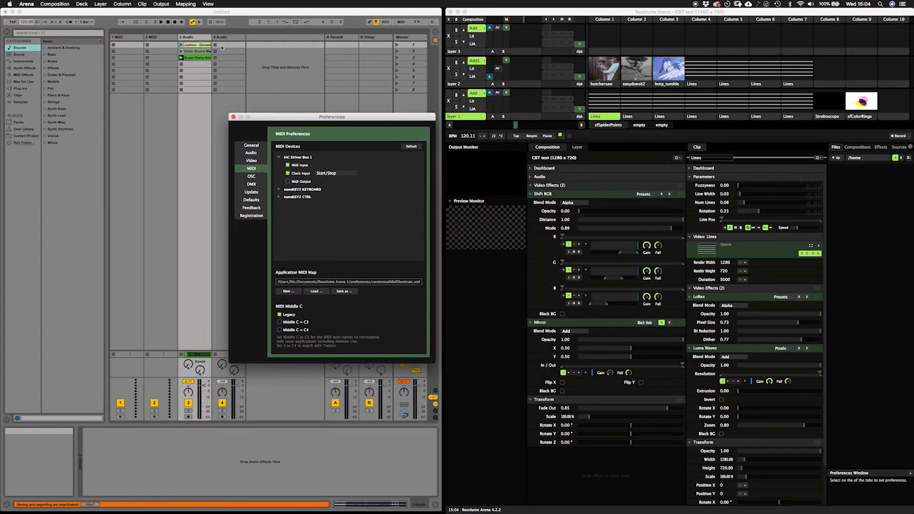
left_click(223, 48)
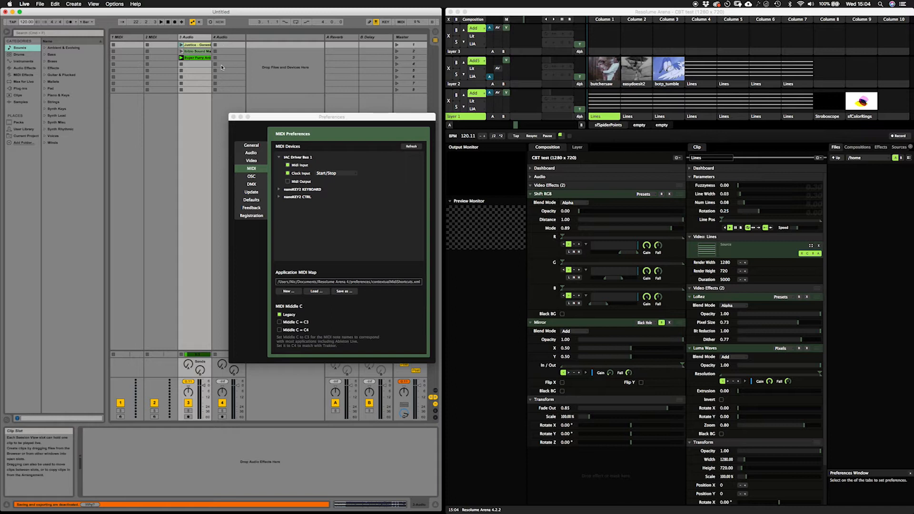
Step: Insert an empty MIDI clip in the first slot of Live's 2 MIDI track and move Arena's Preferences window off Live
left_click(154, 38)
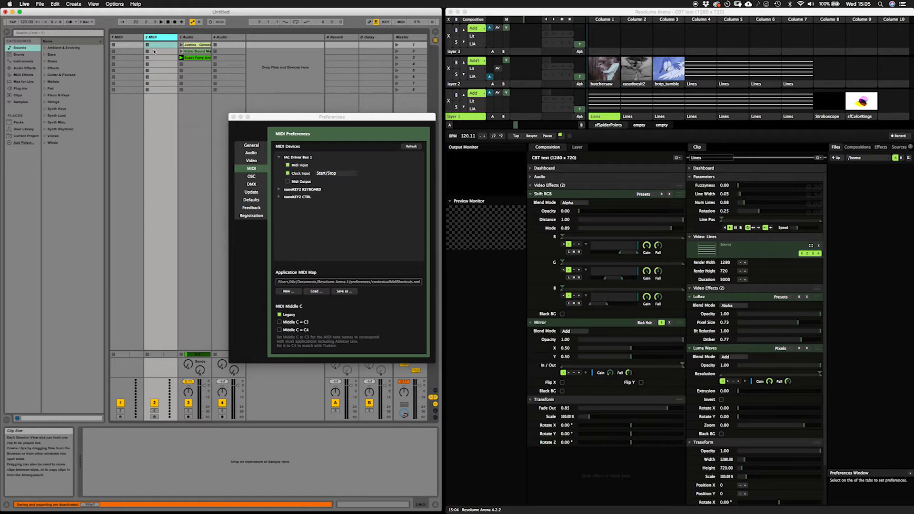
left_click_drag(284, 116, 317, 91)
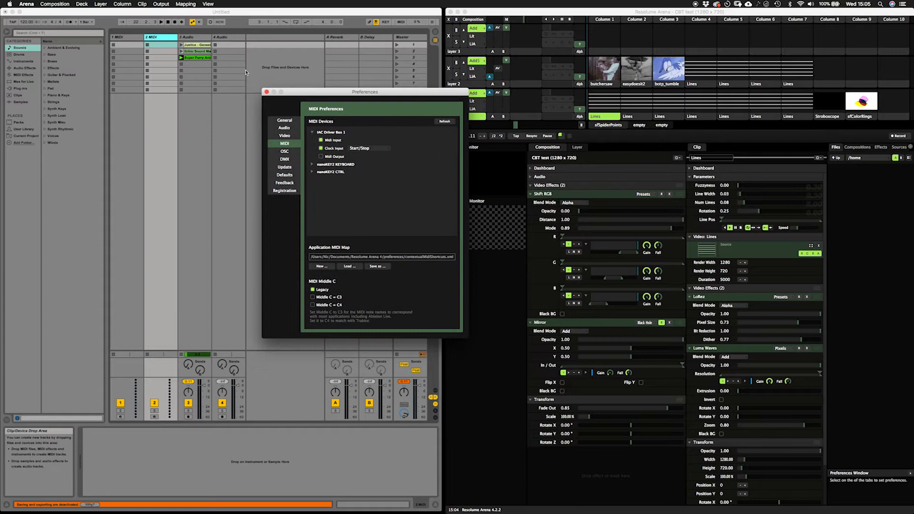
right_click(157, 47)
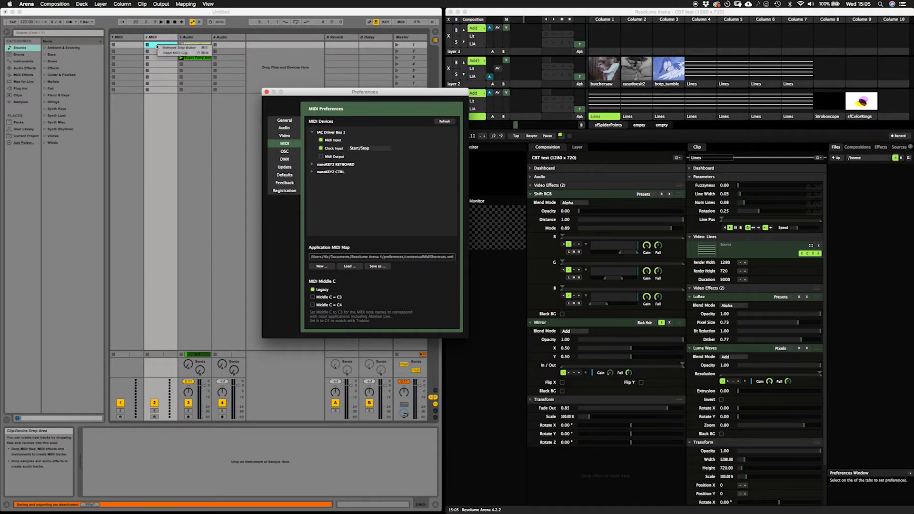
left_click(164, 53)
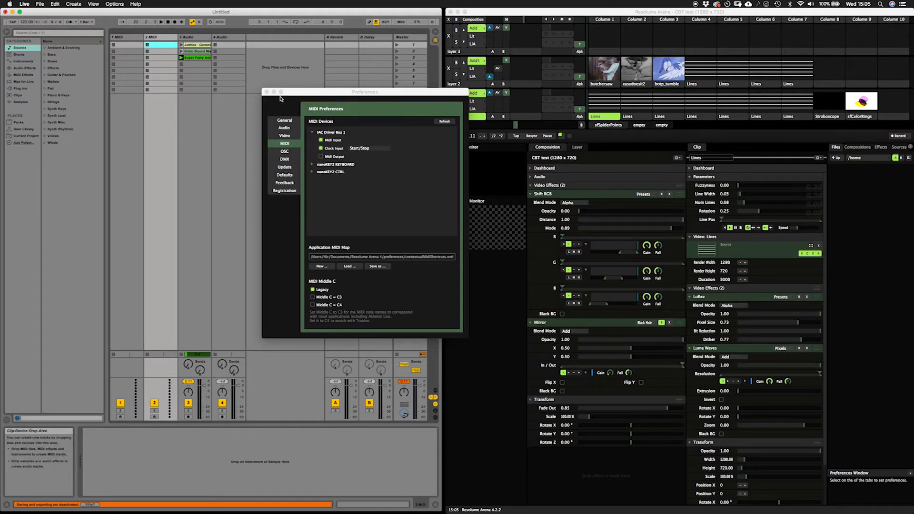
left_click_drag(285, 99, 544, 166)
left_click(163, 47)
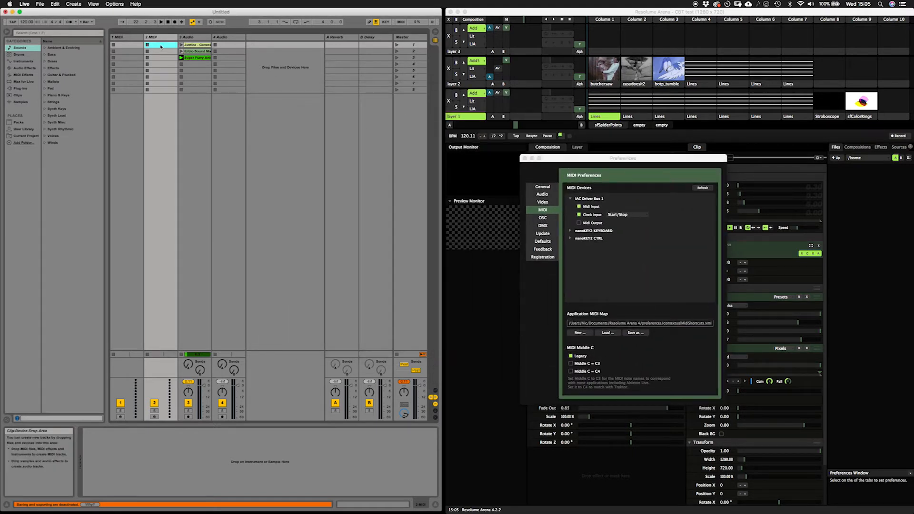
double_click(162, 46)
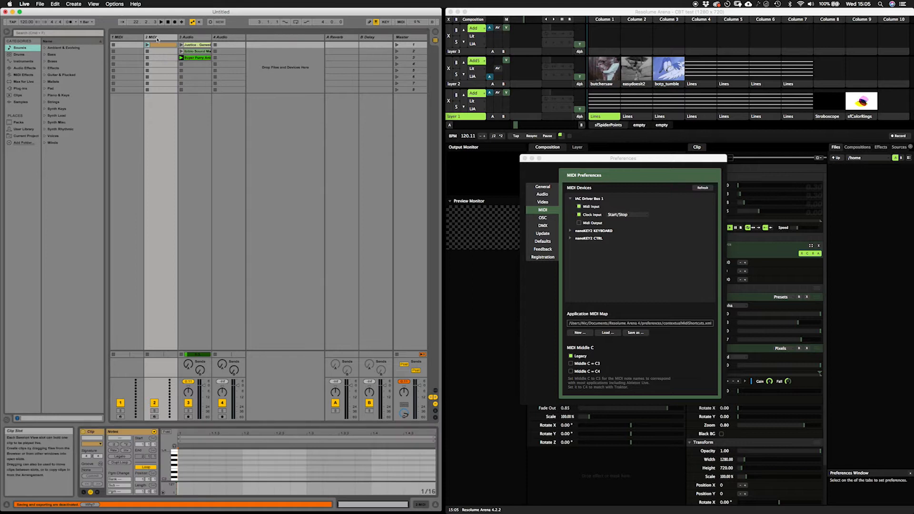
Step: Insert empty MIDI clips in the second and third slots of the 2 MIDI track
left_click(159, 52)
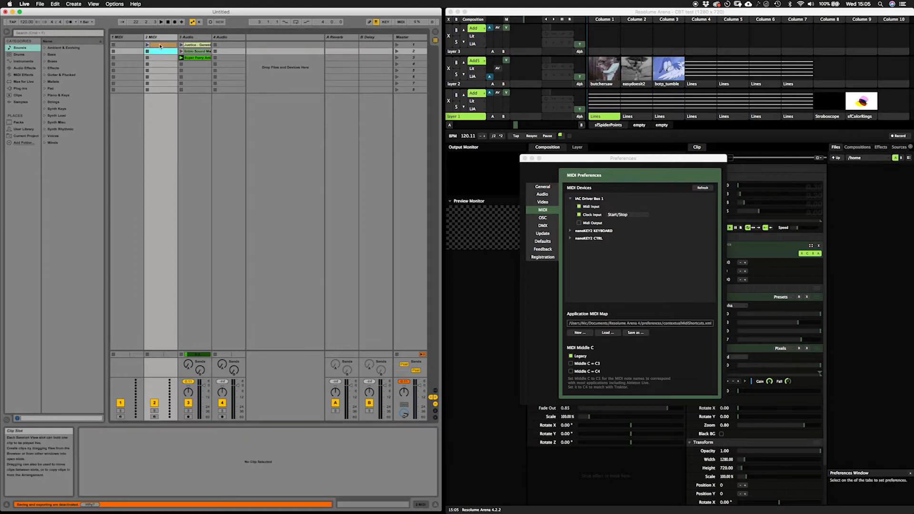
left_click(160, 46)
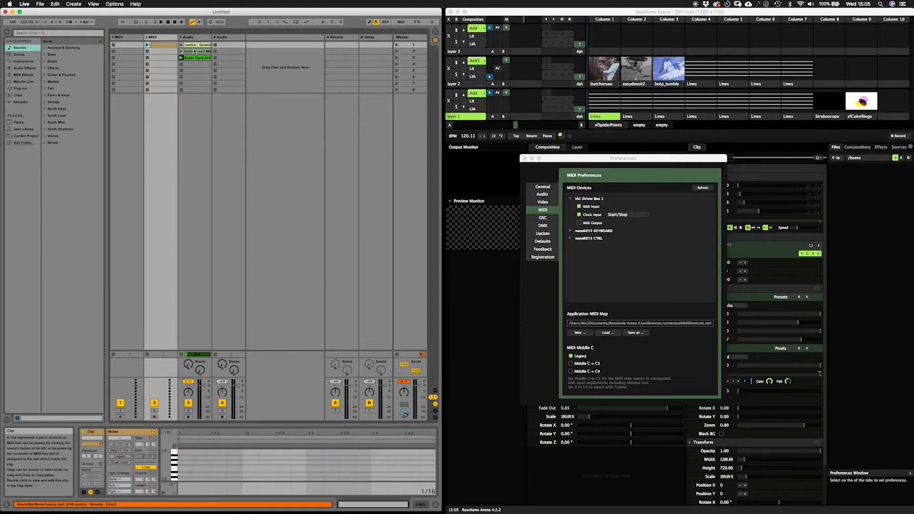
right_click(160, 53)
left_click(177, 61)
right_click(163, 58)
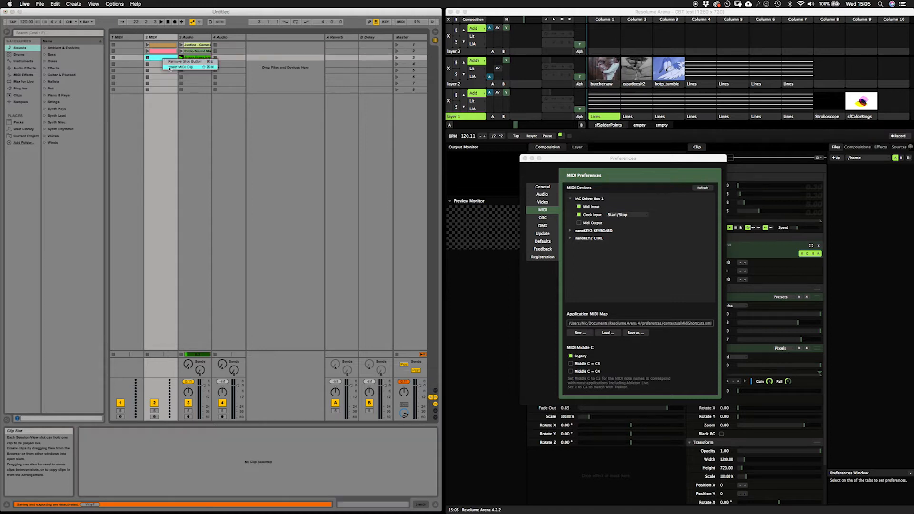
left_click(170, 67)
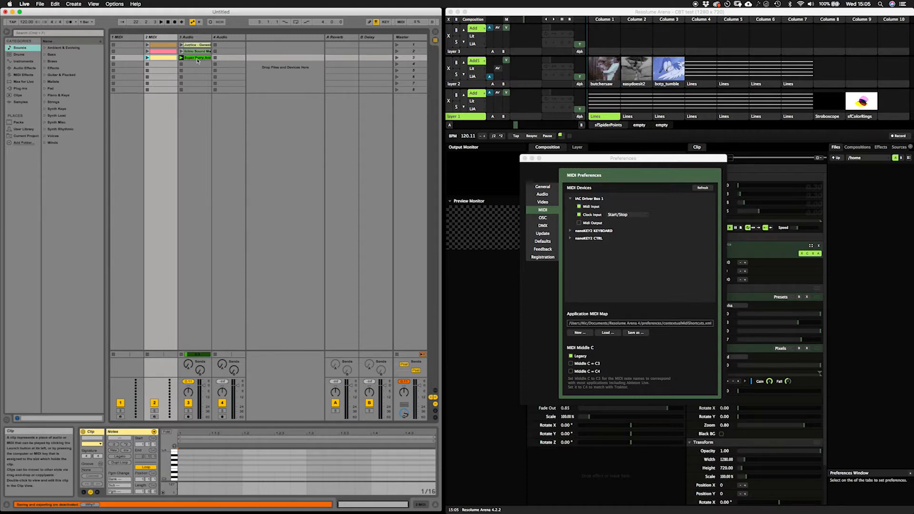
Step: With Draw Mode on, draw one note at the start of the first MIDI clip and a lower note at the start of the second
left_click(162, 47)
key("super+b")
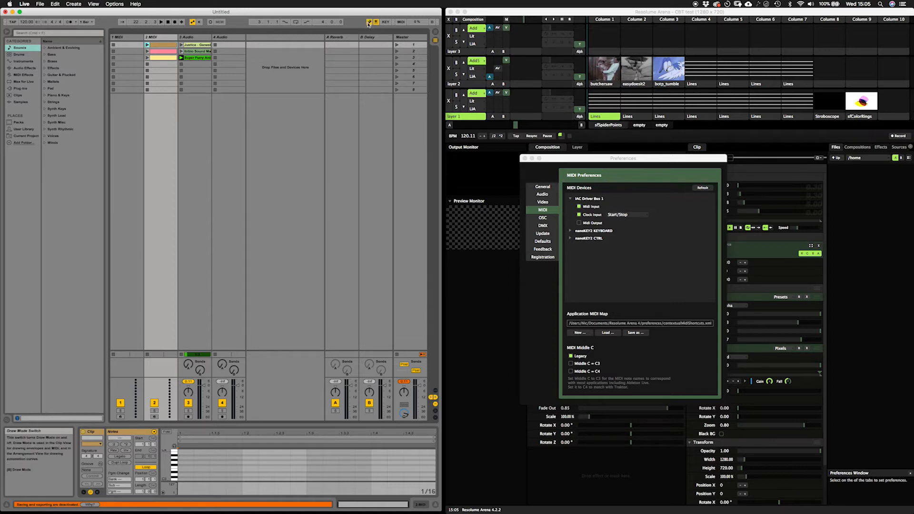
left_click(184, 447)
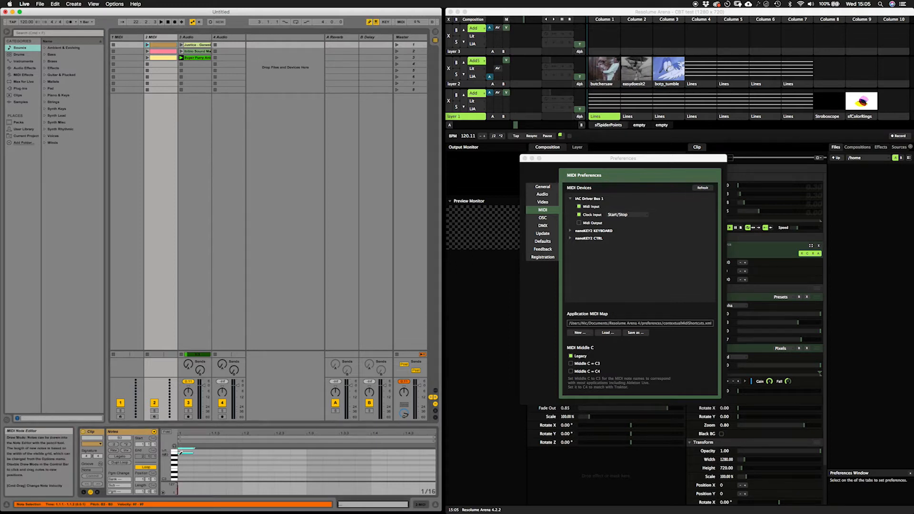
left_click(163, 50)
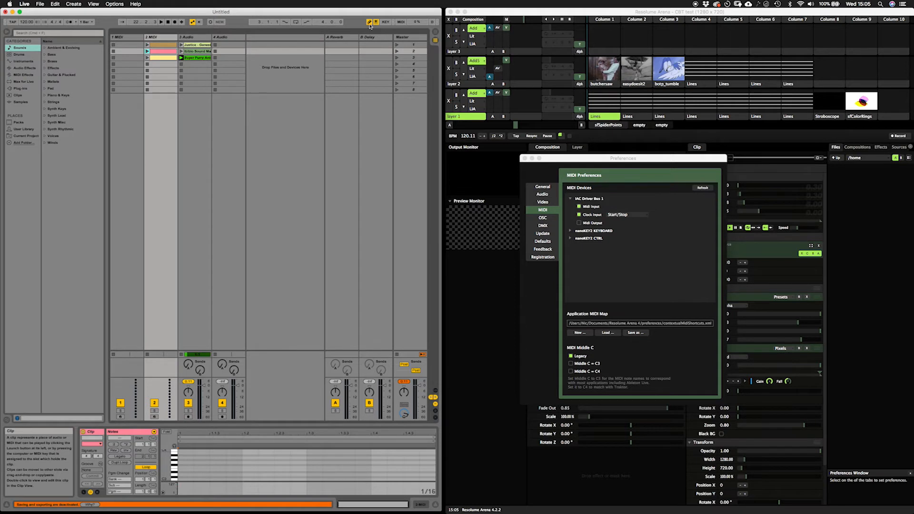
left_click(185, 459)
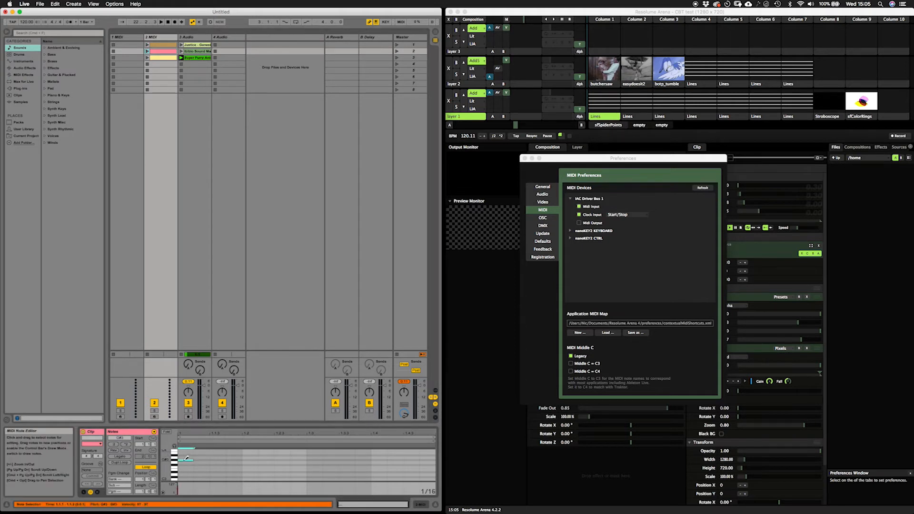
Step: Check the first two MIDI clips and draw a note at the start of the third, lower than the notes in the others
left_click(160, 46)
left_click(160, 51)
left_click(160, 58)
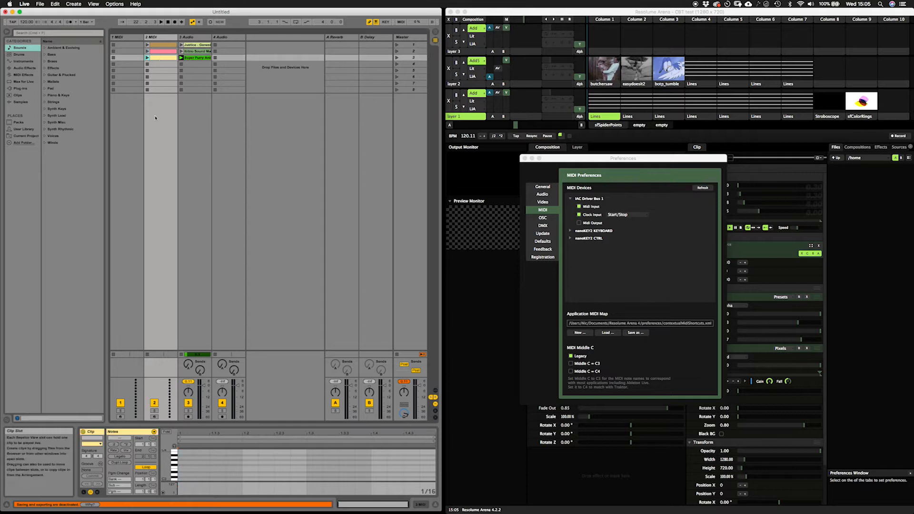
left_click(190, 468)
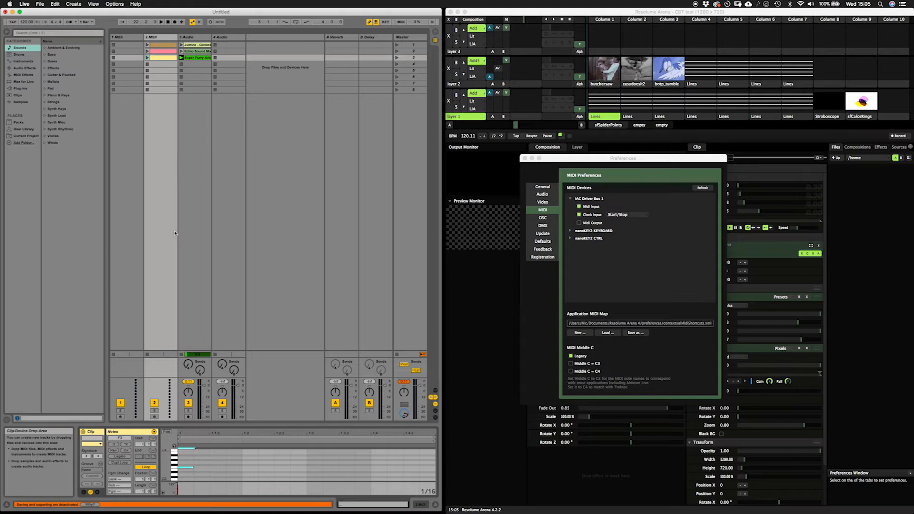
left_click(185, 467)
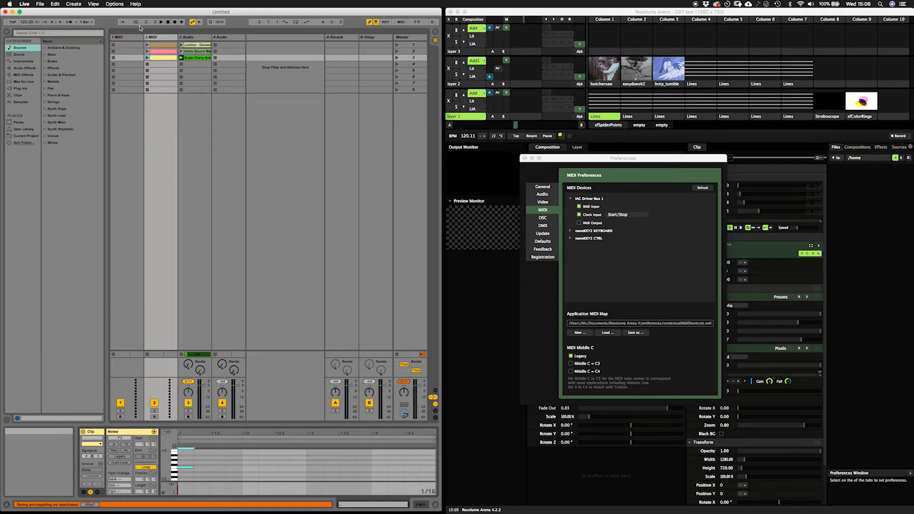
Step: Turn on Follow in Live and set the global launch quantization to None
left_click(123, 22)
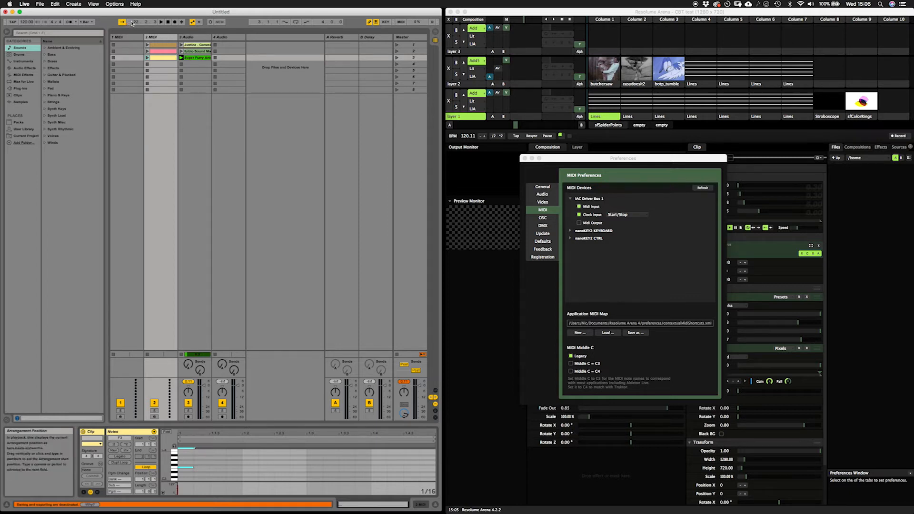
left_click(86, 22)
left_click(87, 31)
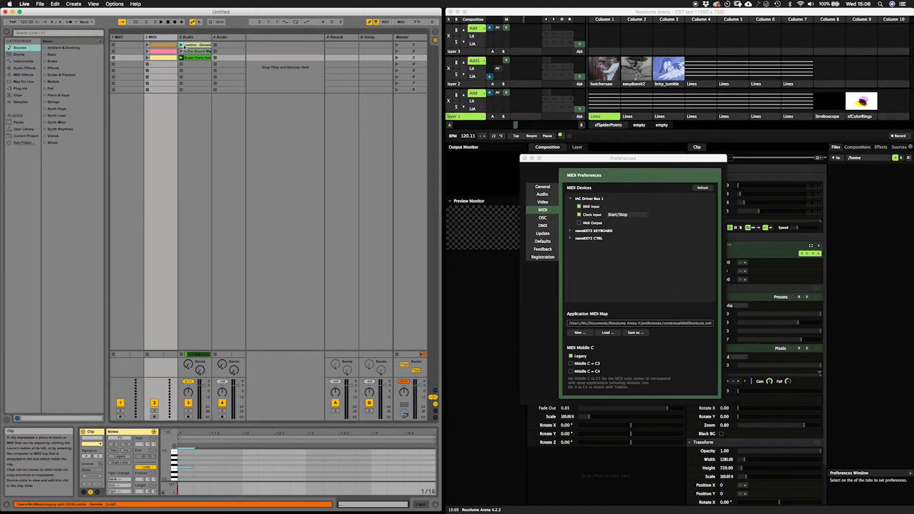
Step: Play the Justice clip on the audio track, trigger the three MIDI clips by turns ending on the first, and stop playback
left_click(181, 45)
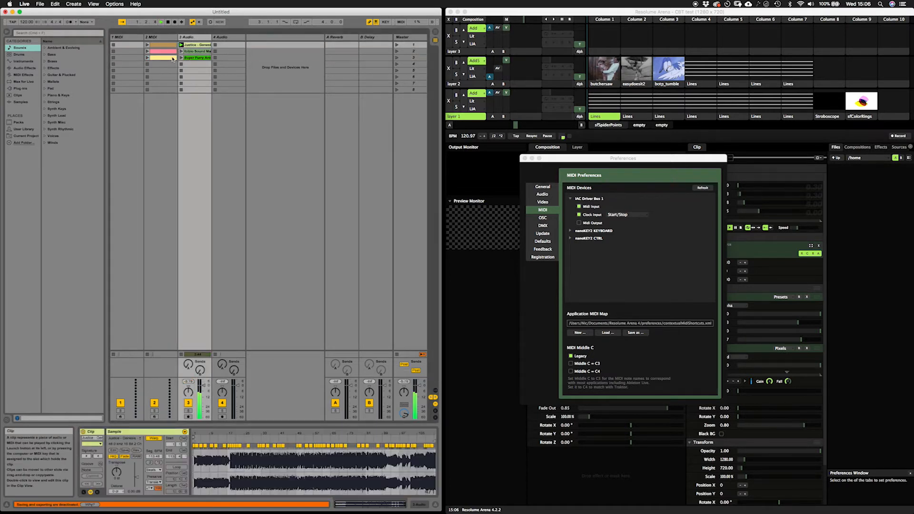
left_click(147, 45)
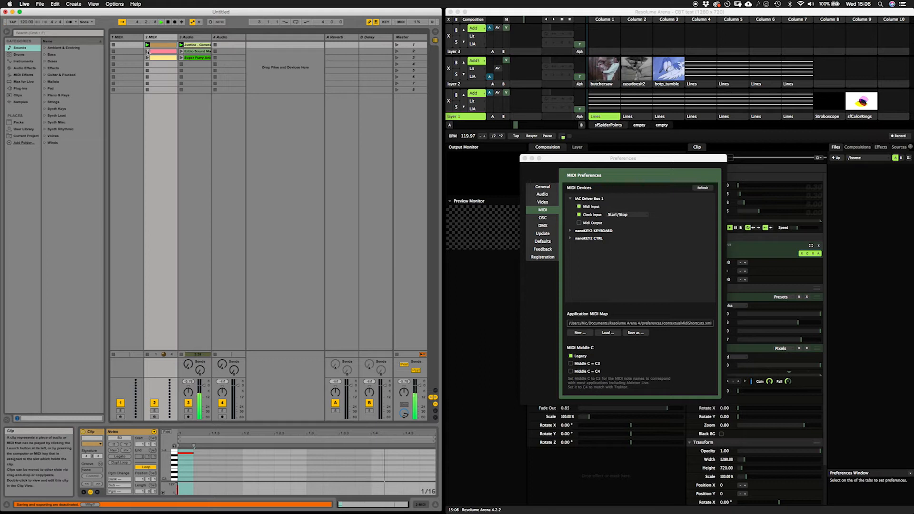
left_click(148, 51)
left_click(147, 58)
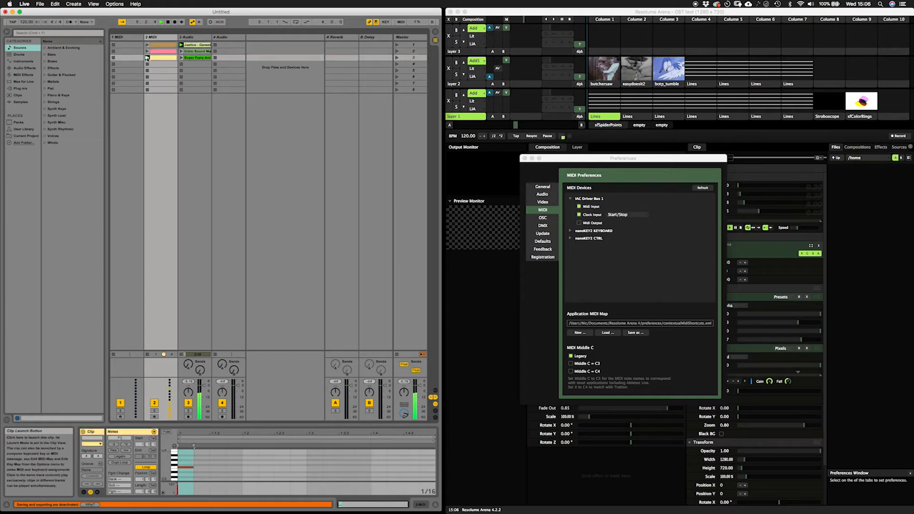
left_click(147, 52)
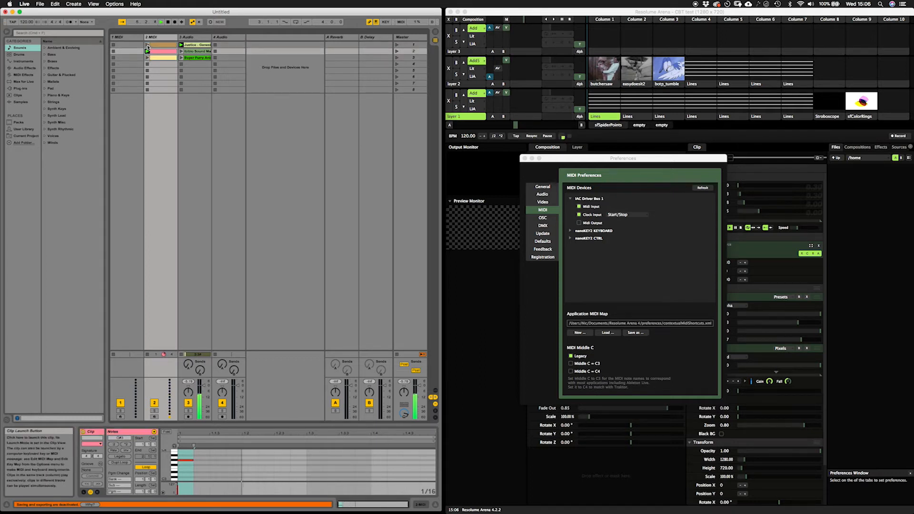
left_click(147, 45)
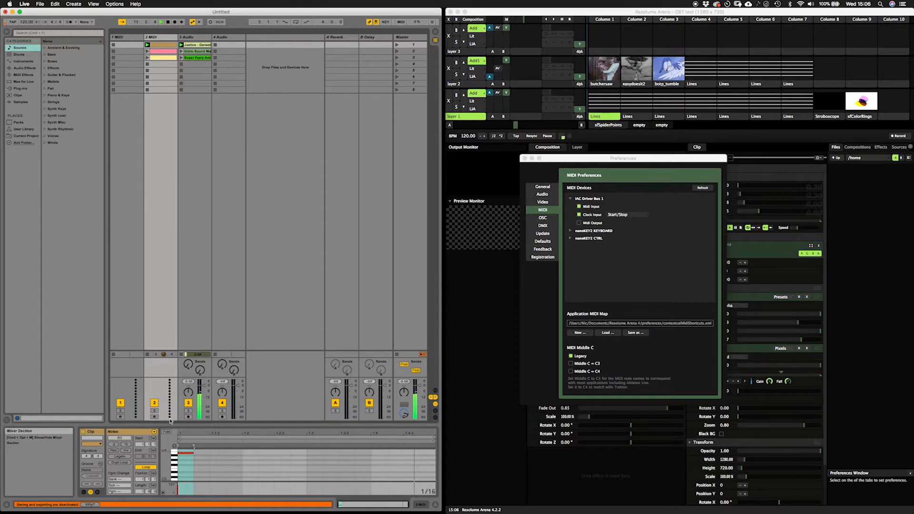
left_click(168, 22)
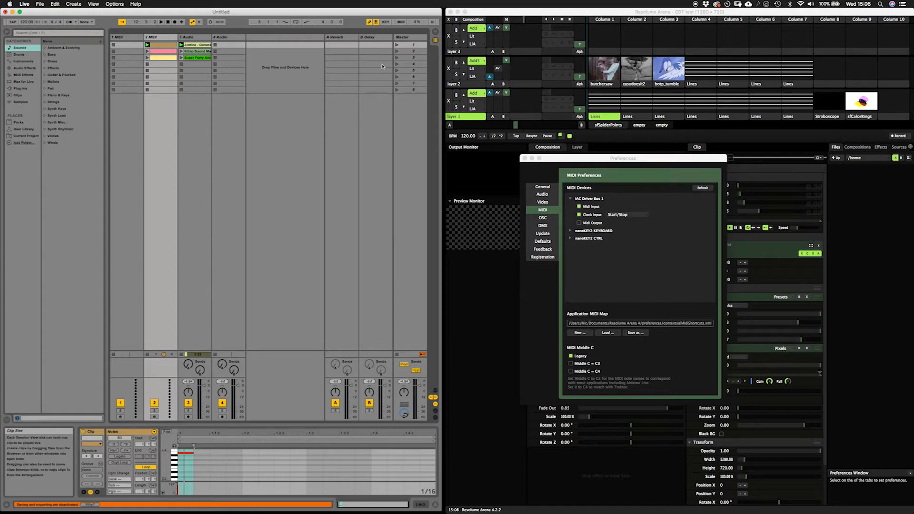
Step: Start a new composition in Resolume Arena and close the Preferences window
left_click_drag(550, 157, 181, 153)
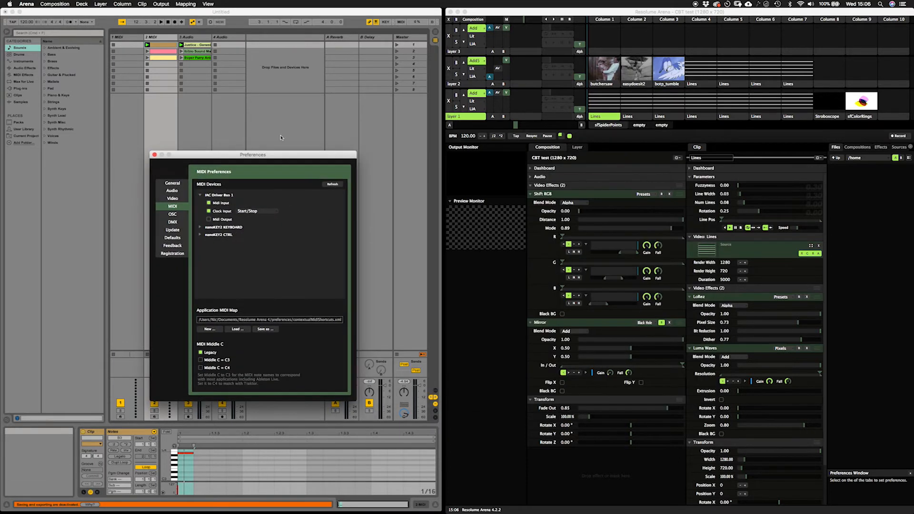
left_click(575, 13)
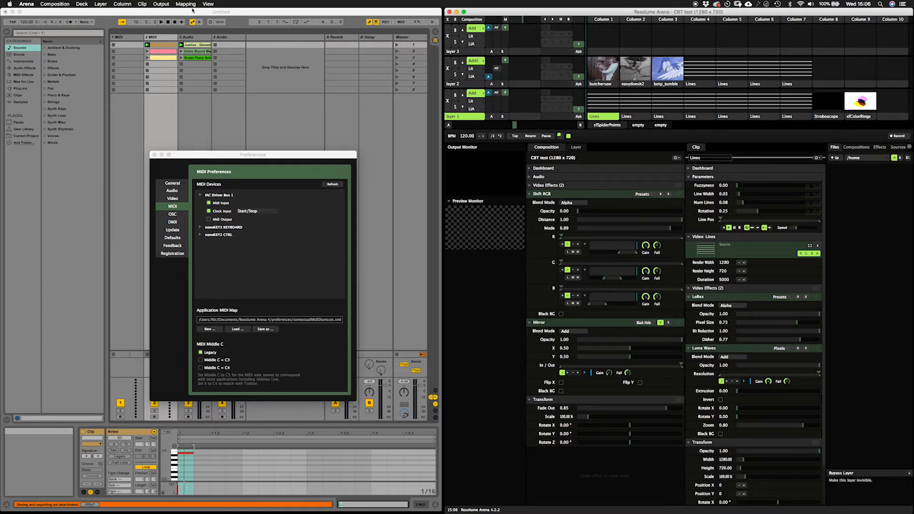
left_click(71, 4)
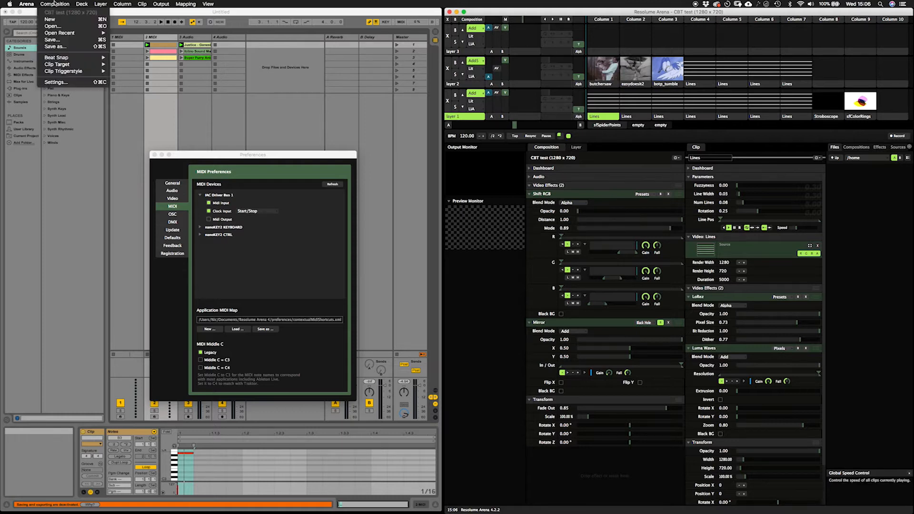
left_click(67, 4)
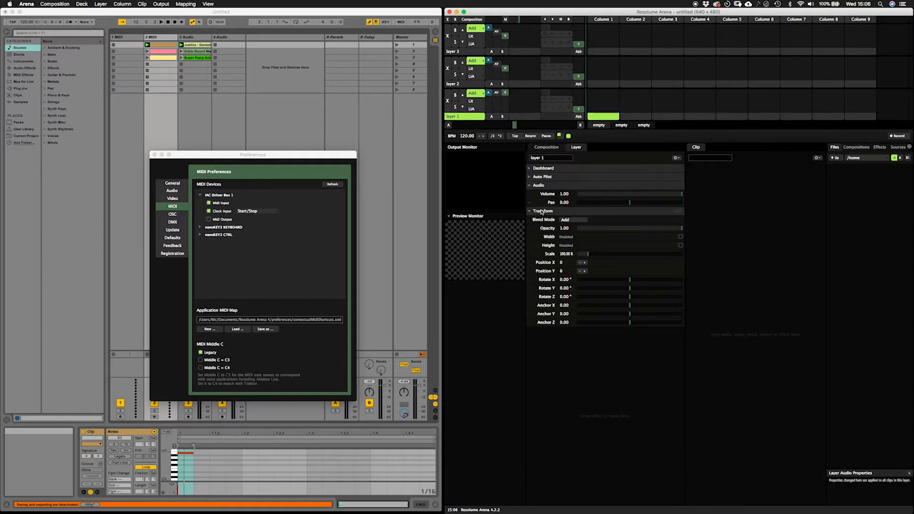
left_click_drag(318, 157, 718, 198)
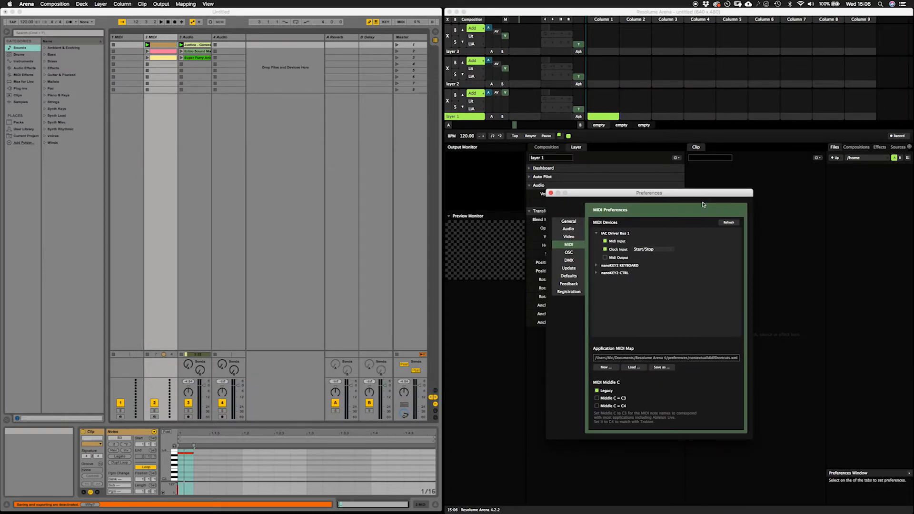
left_click(551, 192)
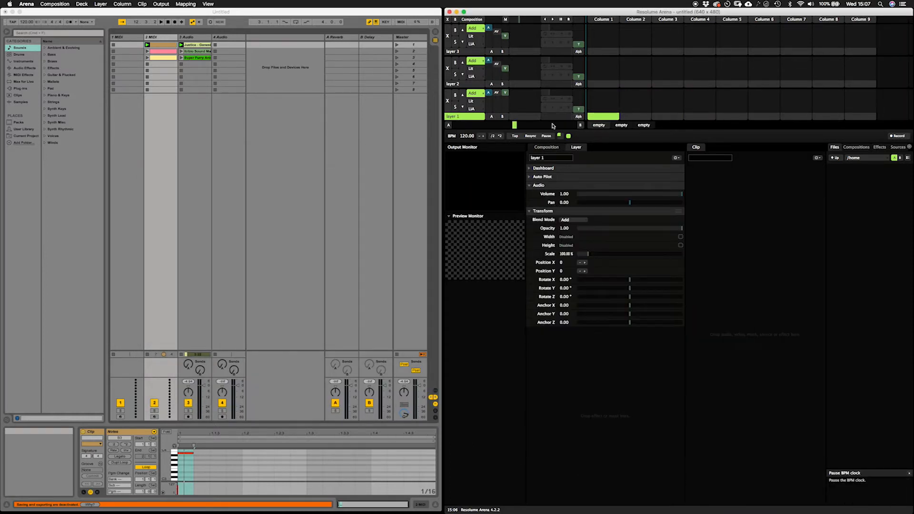
Step: Review the new composition's name and size settings and apply them
left_click(546, 147)
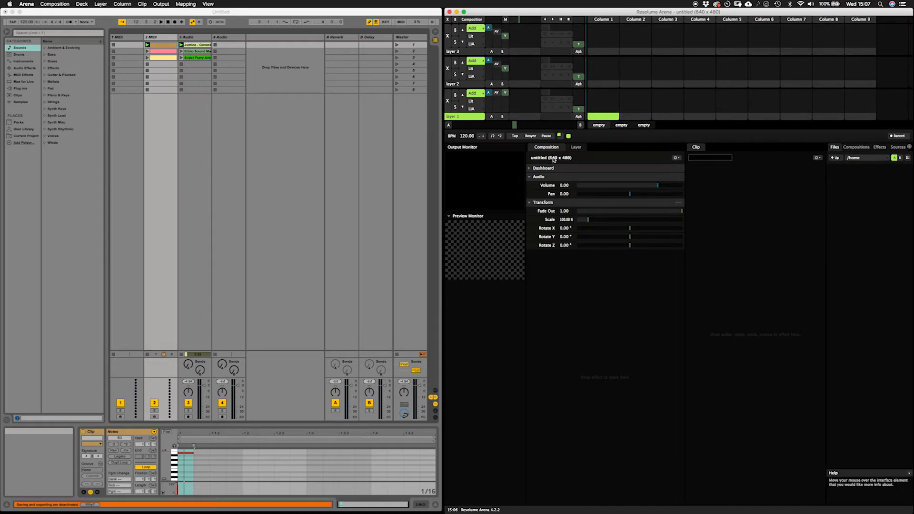
left_click(676, 158)
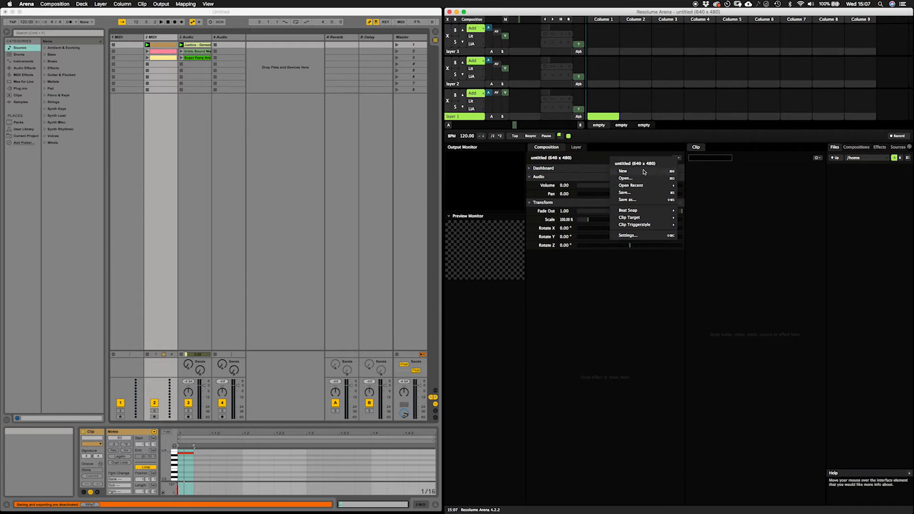
left_click(628, 235)
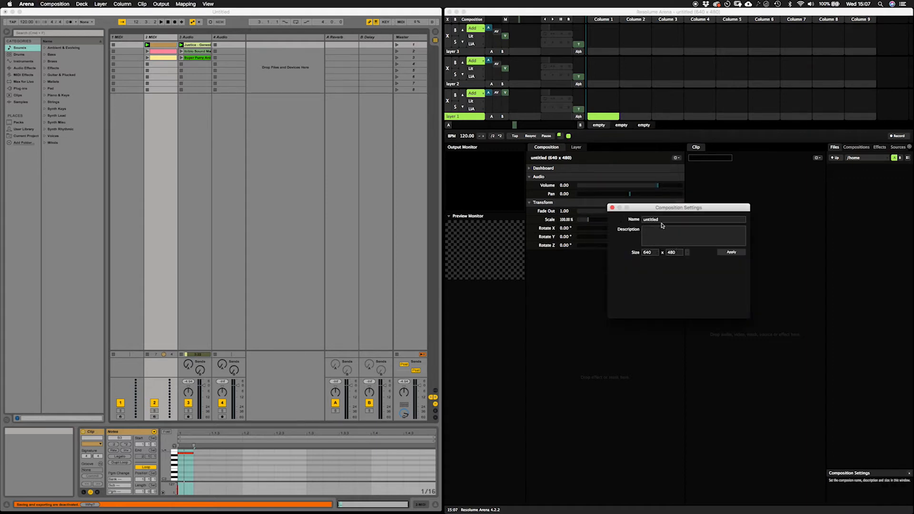
left_click(731, 252)
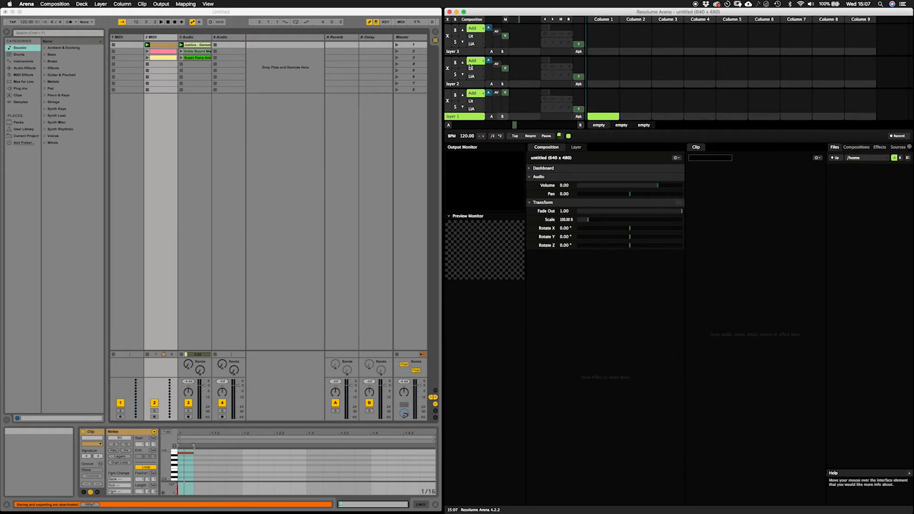
Step: Save the composition under the name miditester
left_click(46, 3)
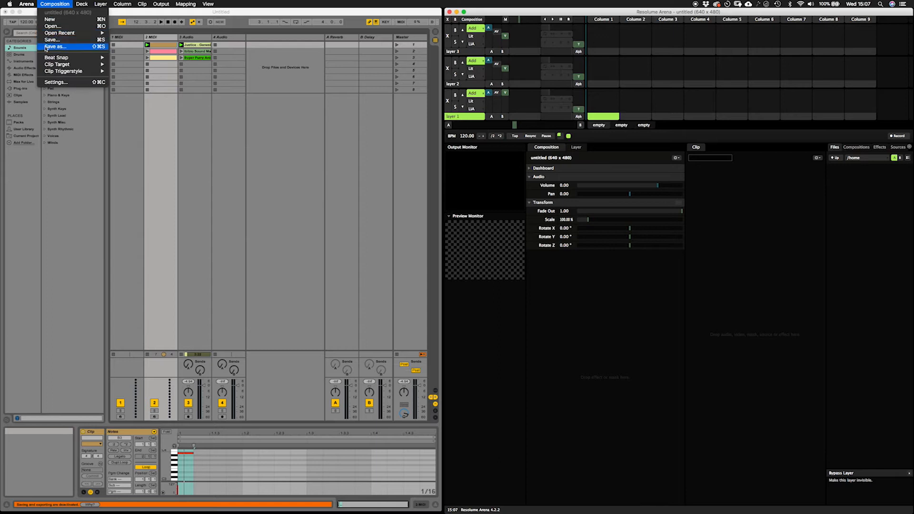
left_click(57, 50)
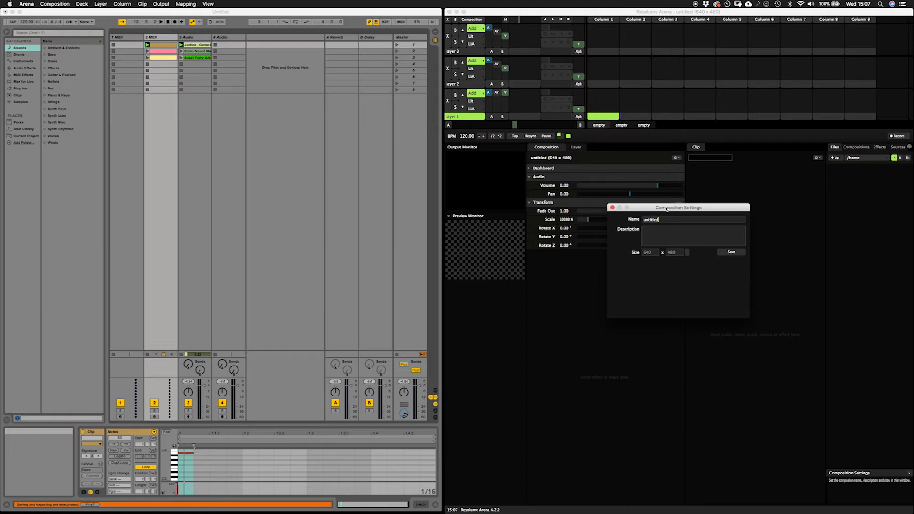
type("midi")
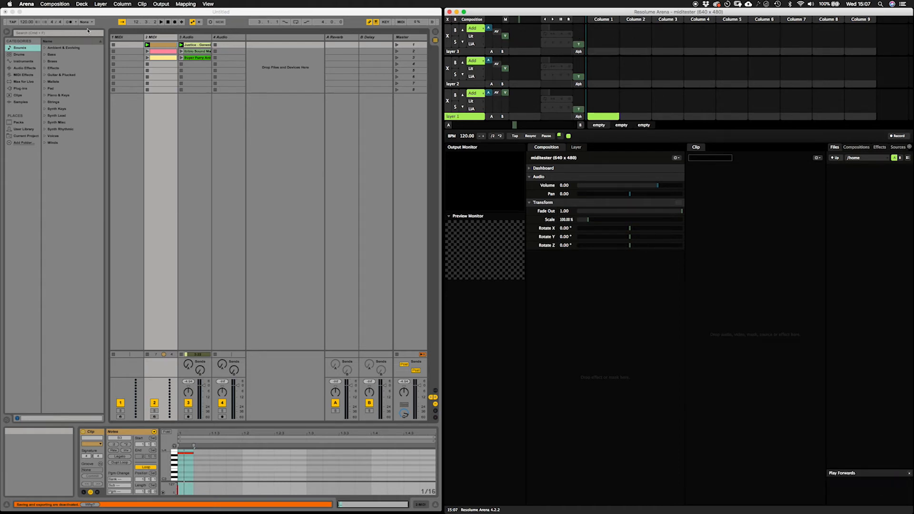
Step: Insert a new layer below layer 1 and enlarge the clip grid to show all four layers
left_click(101, 4)
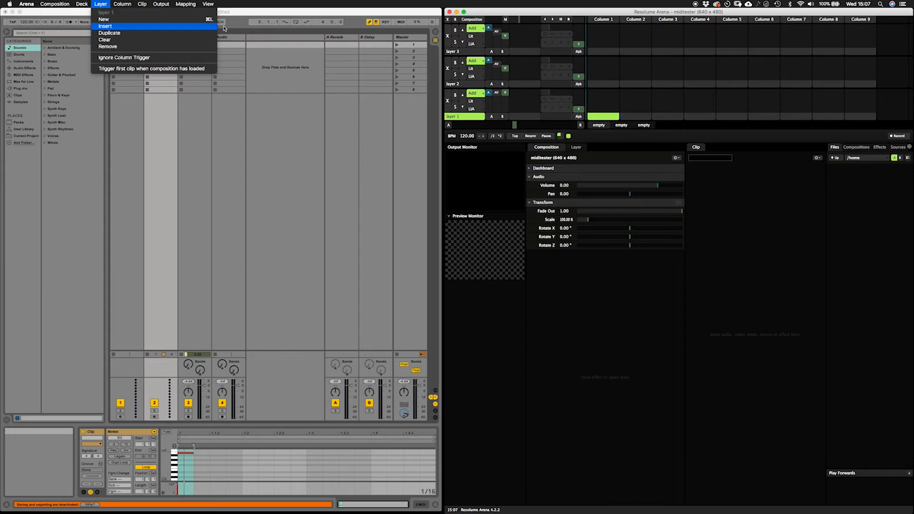
left_click(626, 43)
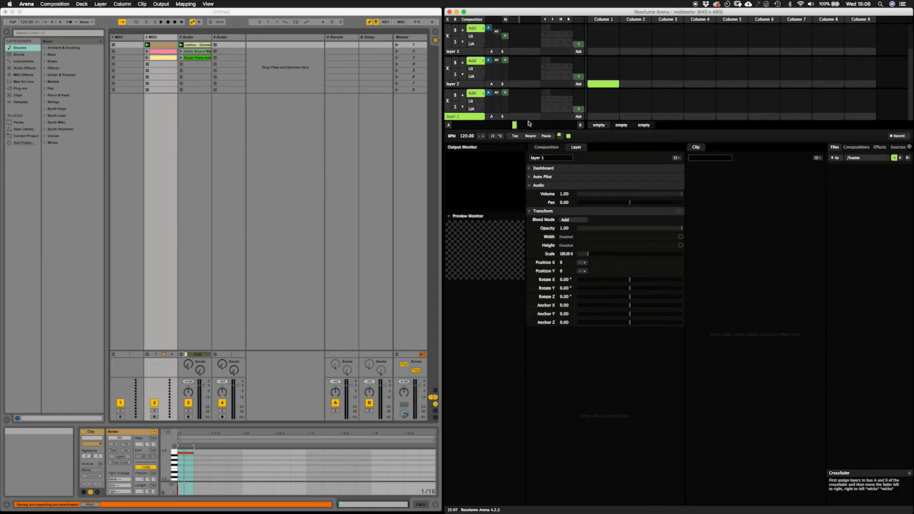
left_click_drag(528, 158, 529, 186)
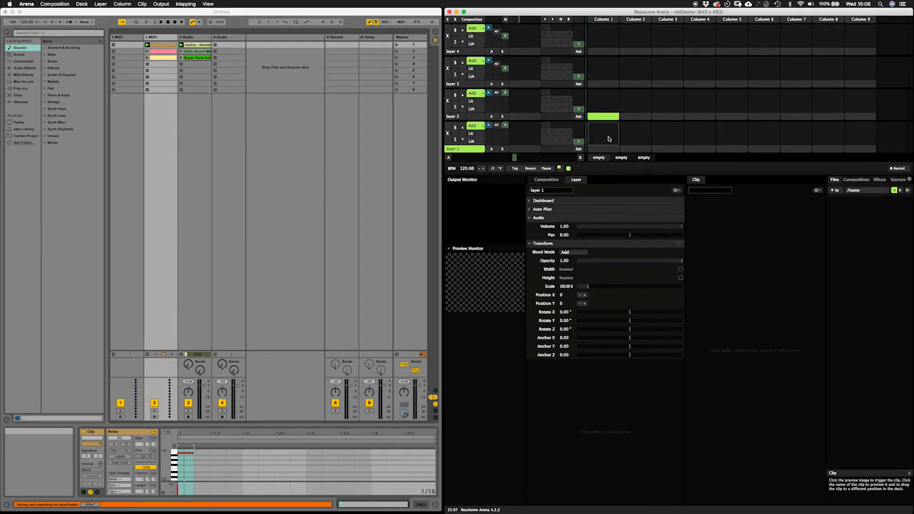
Step: Switch to Finder, bring its window fully into view and open the VJ folder inside Movies
key("super+Tab")
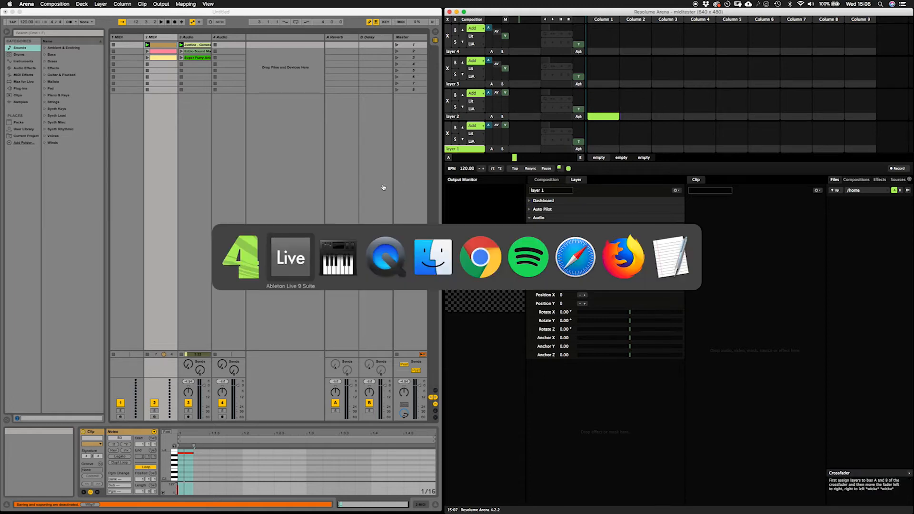
left_click(432, 257)
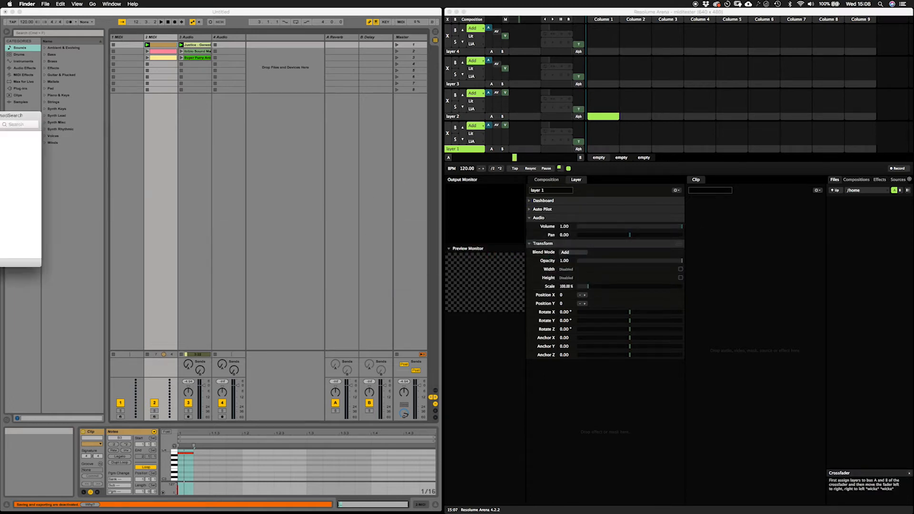
left_click_drag(0, 115, 196, 173)
left_click(160, 263)
left_click(163, 280)
left_click(161, 290)
left_click(161, 262)
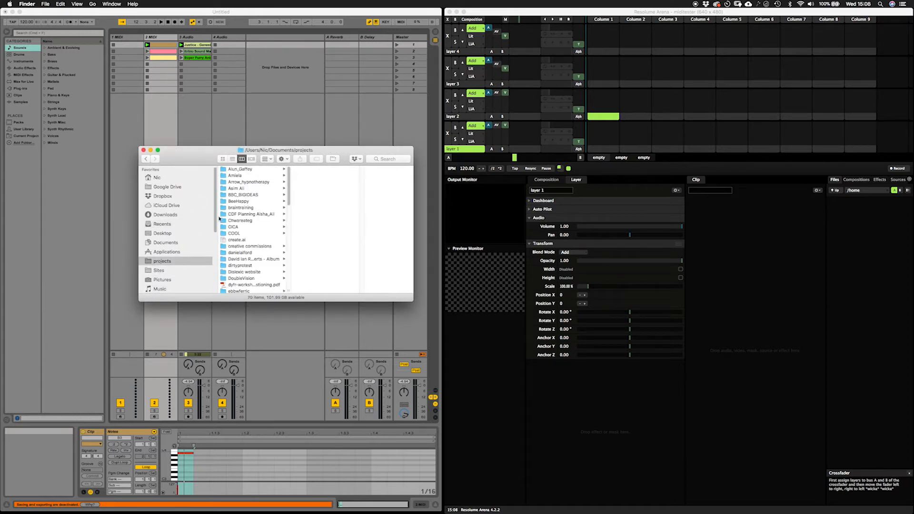
scroll(176, 228, "down", 5)
left_click(161, 226)
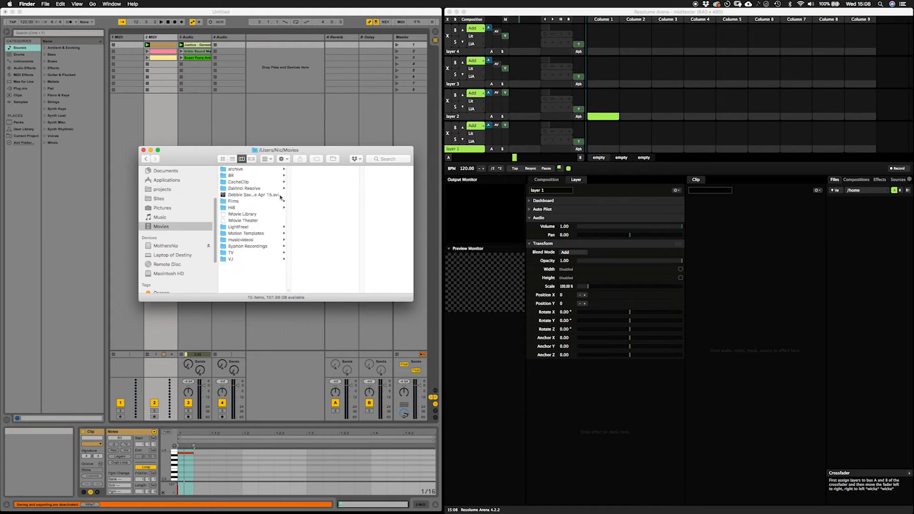
left_click(238, 258)
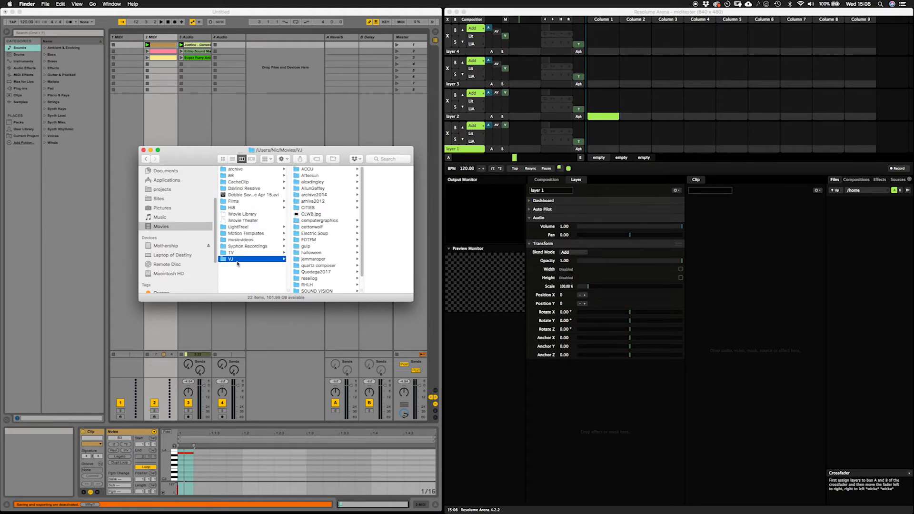
Step: Browse the clips in the VJ folder's third subfolder and load easydoesit2.mov into column 1 of layer 2 in Resolume Arena
left_click(306, 182)
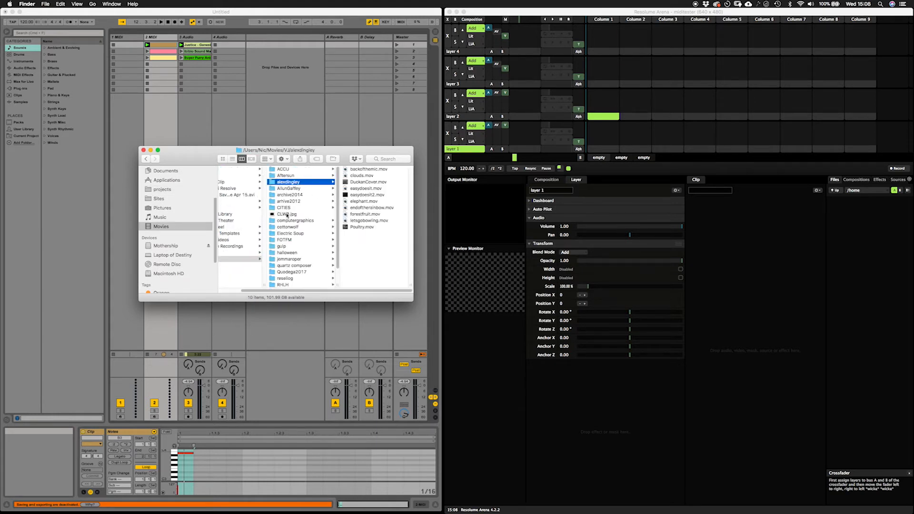
left_click(347, 183)
left_click(292, 195)
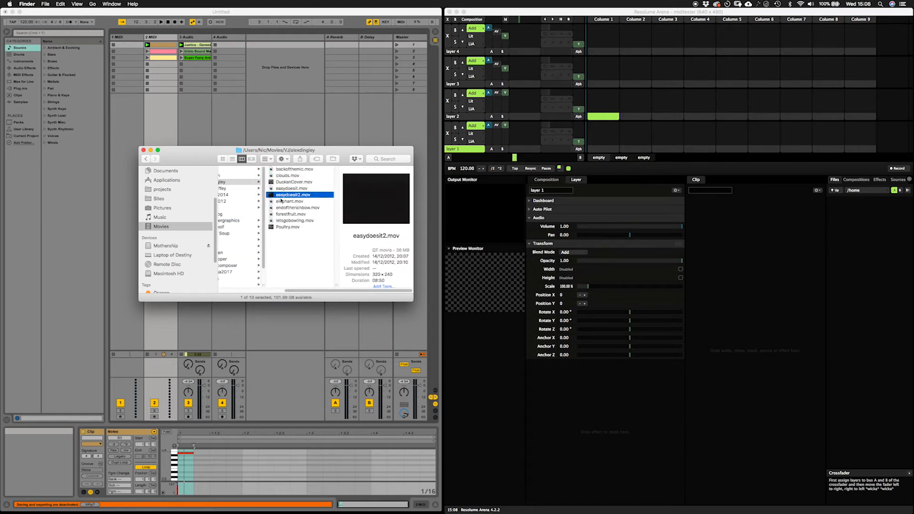
key("Up")
key("Up")
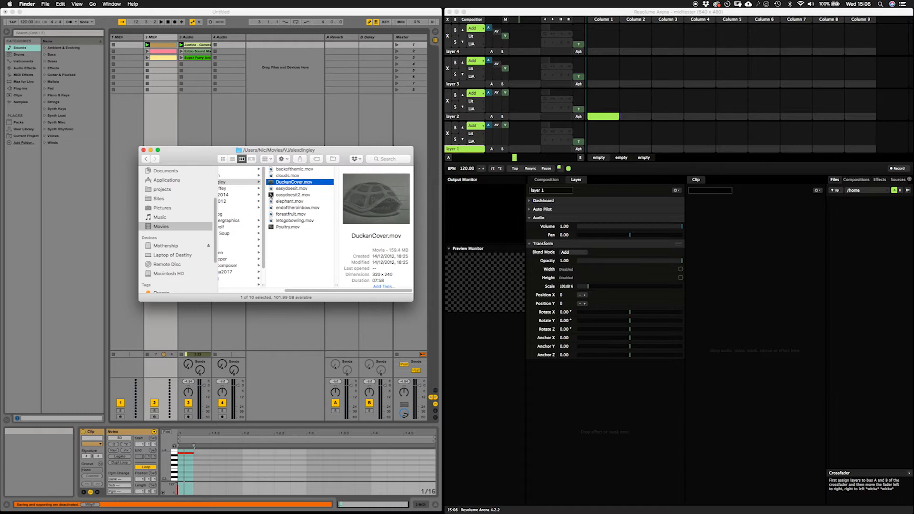
left_click_drag(271, 195, 603, 103)
Step: Open the ACCU folder inside VJ and load morse.mov into column 2 of layer 2
left_click_drag(290, 290, 259, 290)
left_click(261, 202)
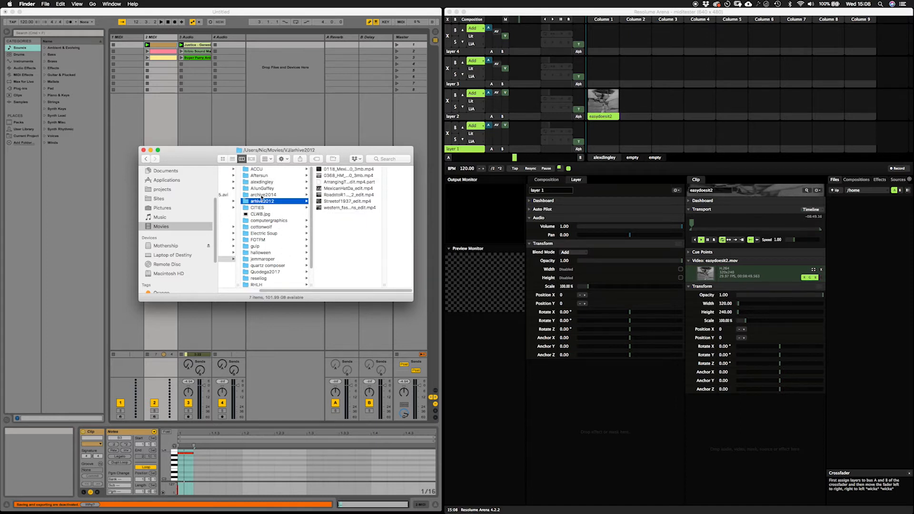
key("Up")
key("Up")
key("Up")
key("Up")
key("Up")
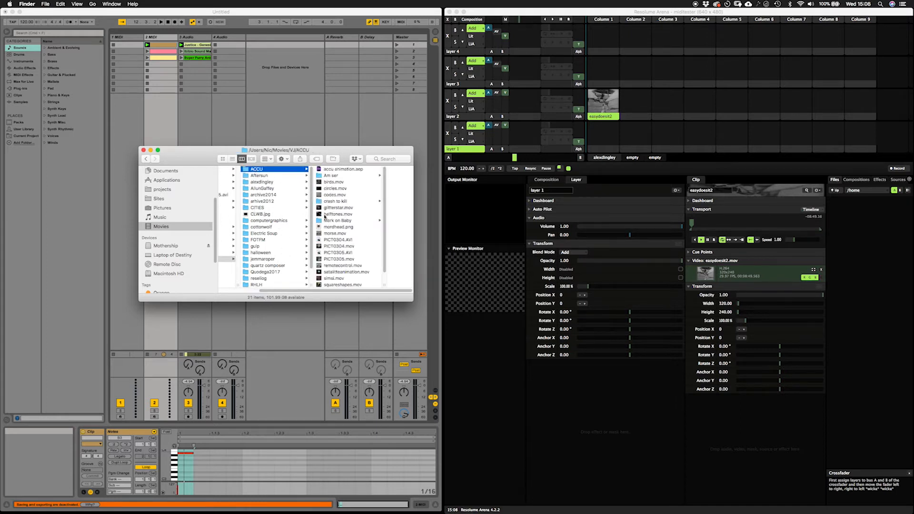
left_click_drag(320, 234, 637, 102)
Step: Open the cottonwolf folder inside VJ and load cine4.mov into column 3 of layer 2
left_click(261, 234)
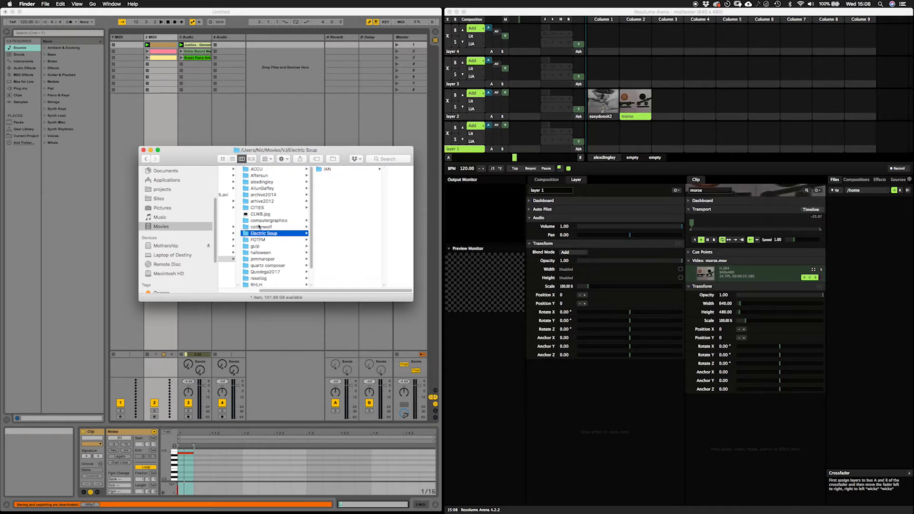
left_click(259, 227)
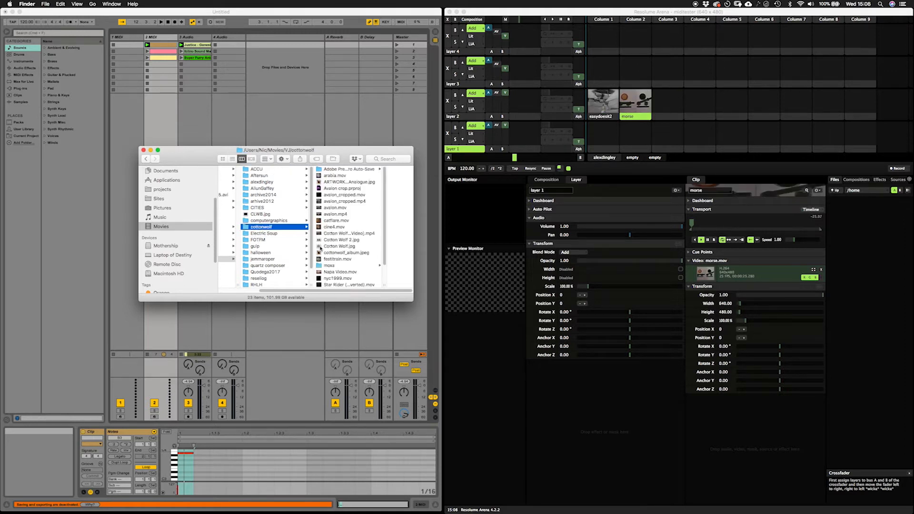
left_click_drag(319, 228, 667, 104)
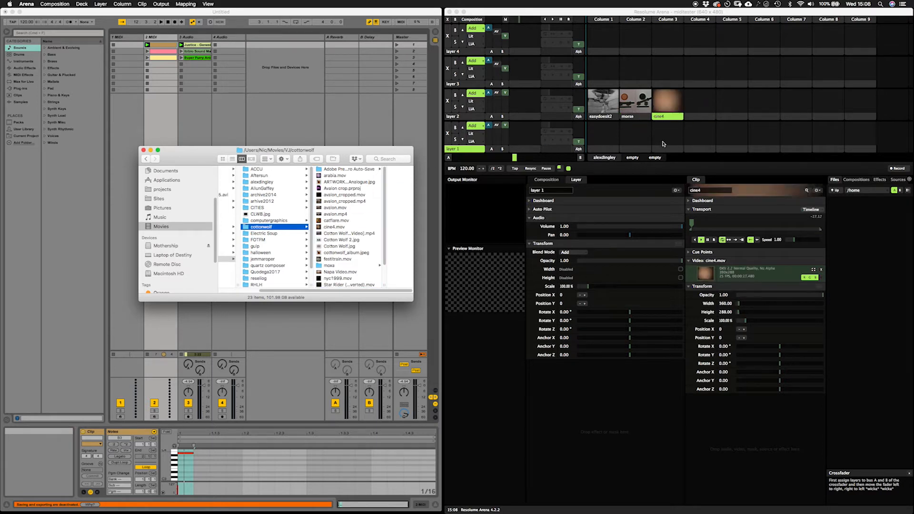
Step: Play the layer 2 clips easydoesit2, morse and cine4 one after another
left_click(605, 105)
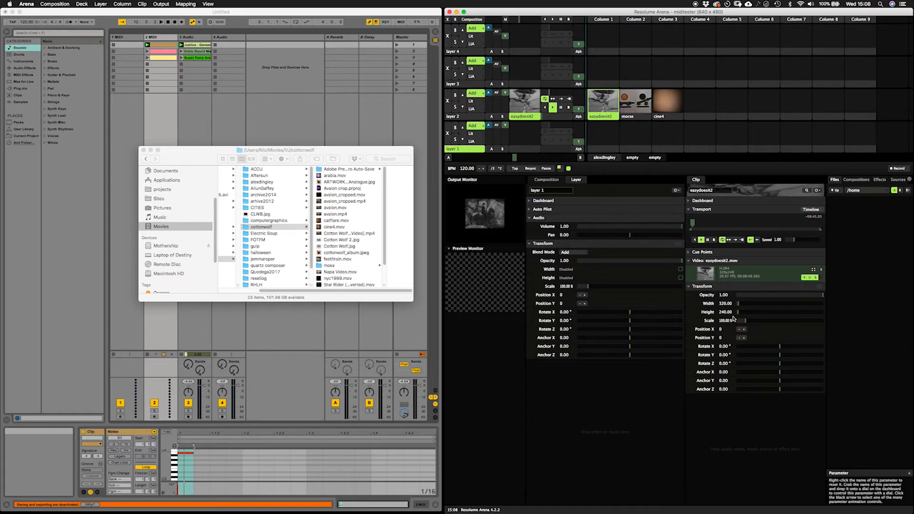
left_click(639, 109)
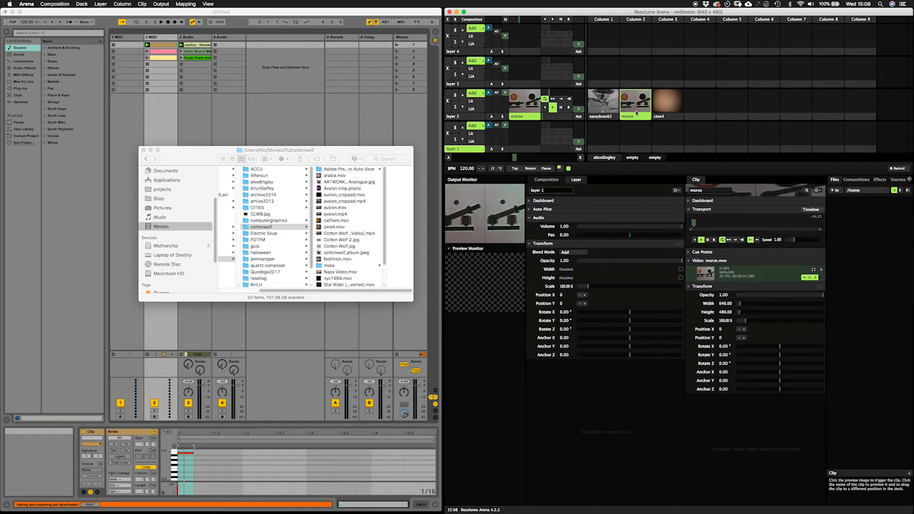
left_click(667, 102)
Step: Load catflare.mov from the cottonwolf folder into column 1 of layer 1 and play it beneath layer 2
left_click(603, 135)
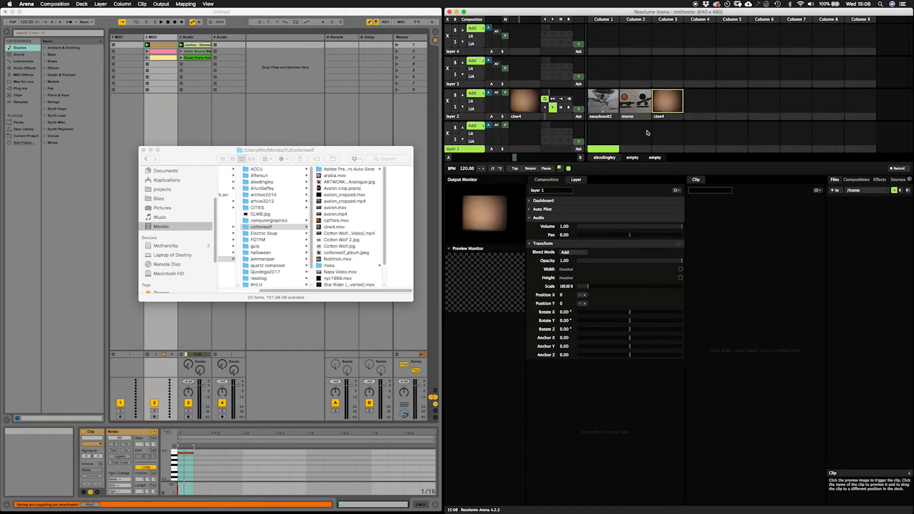
left_click(898, 180)
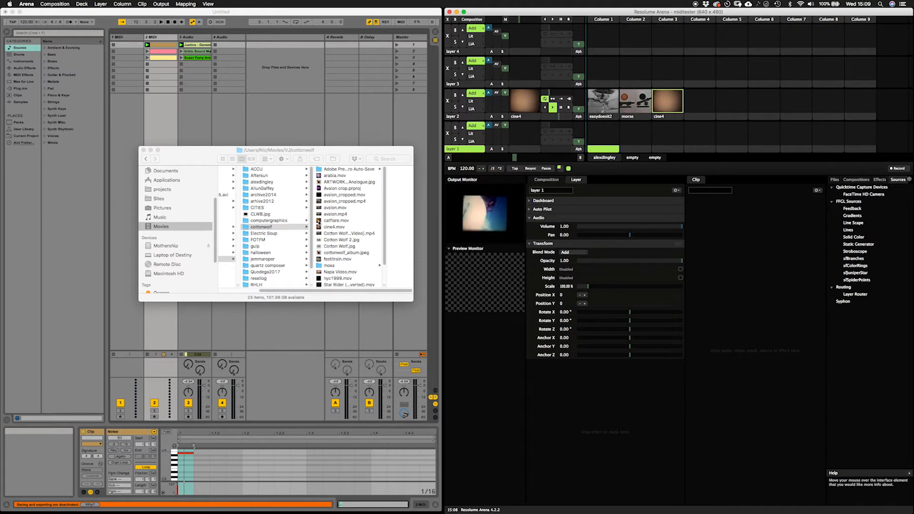
left_click_drag(319, 221, 602, 140)
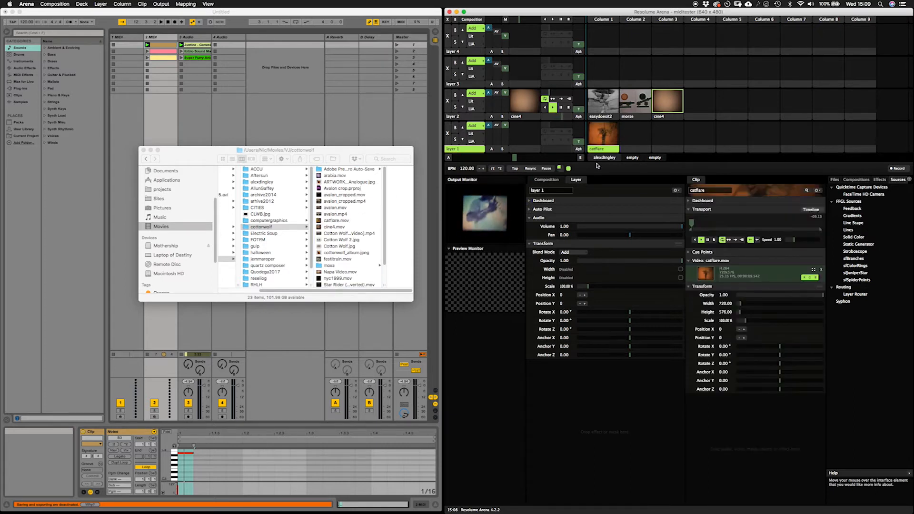
left_click(602, 140)
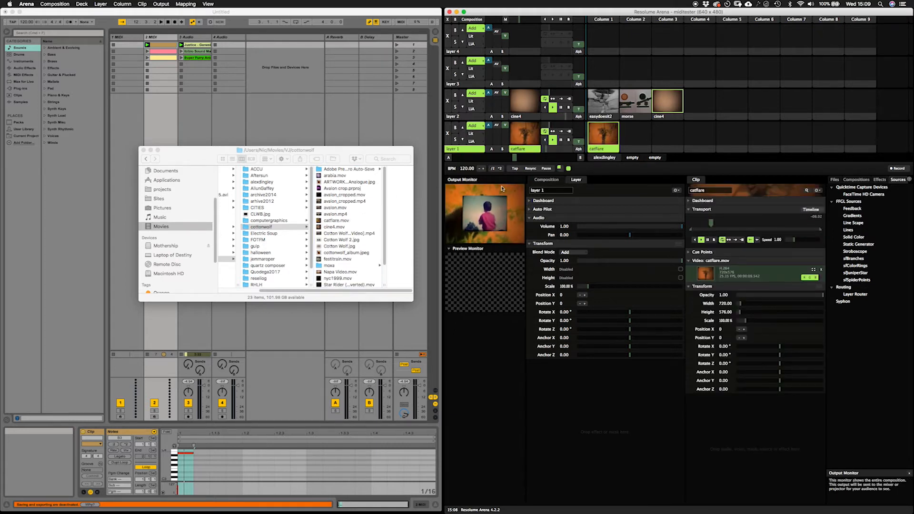
Step: Play easydoesit2 in layer 2 and show the morse and cine4 clips in the preview monitor only
left_click(601, 105)
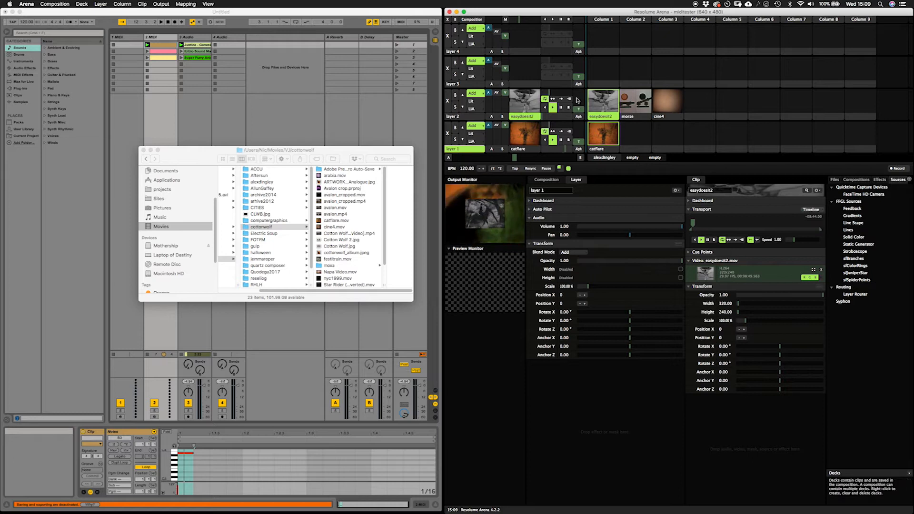
left_click(608, 110)
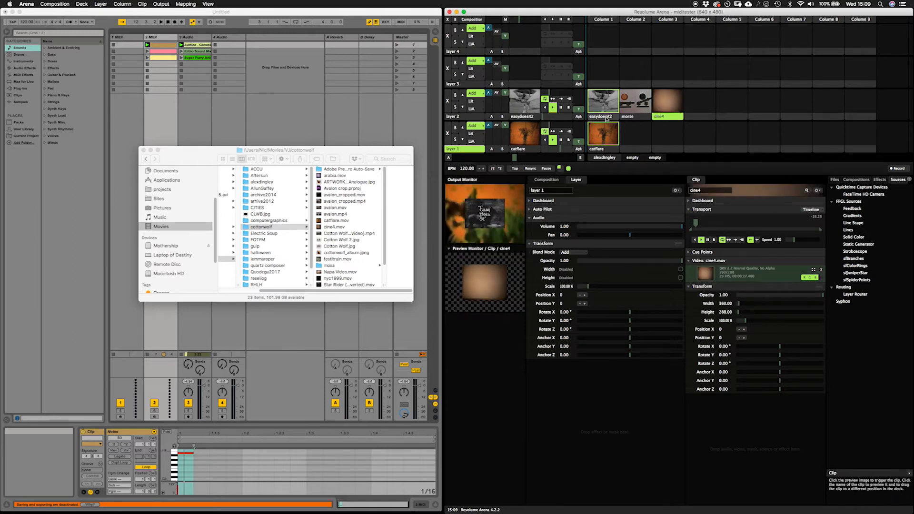
left_click(634, 118)
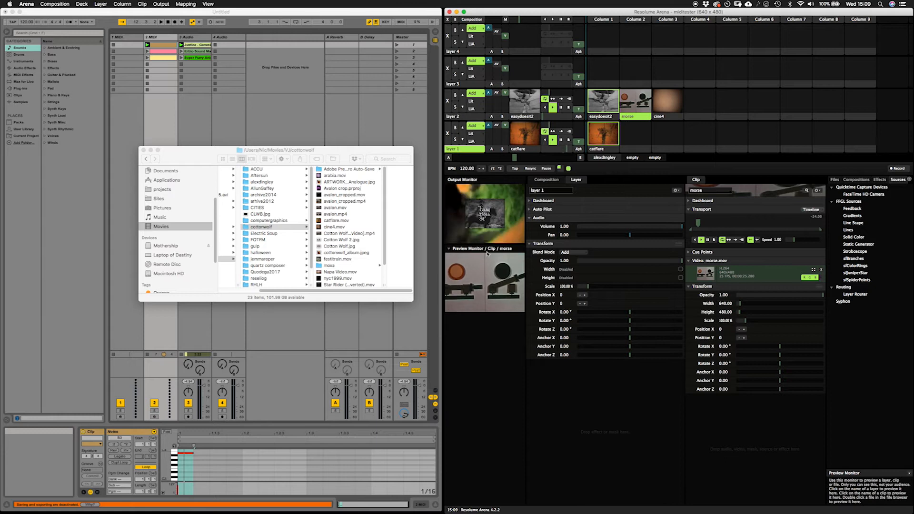
left_click(667, 116)
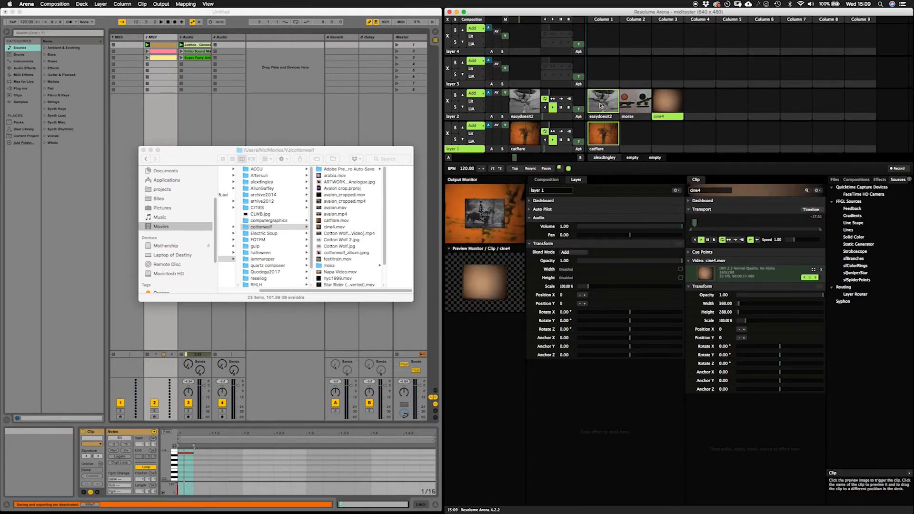
left_click(654, 104)
left_click(603, 103)
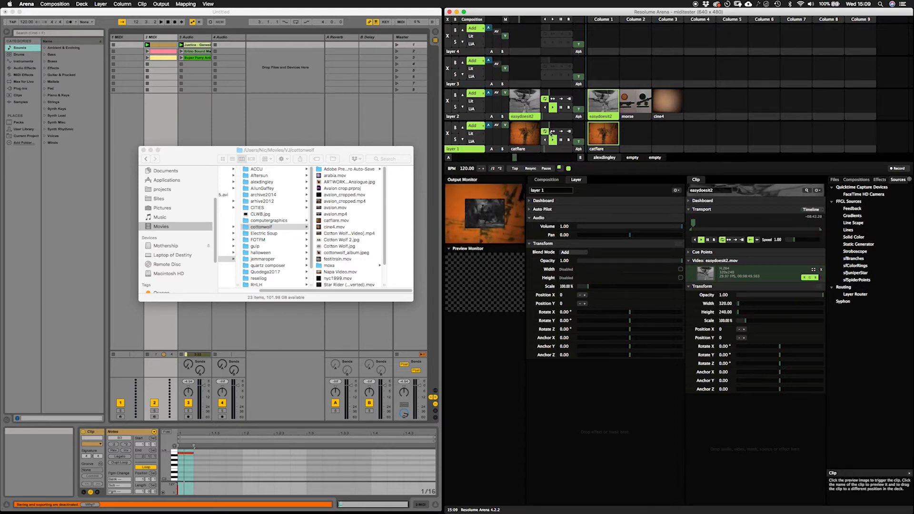
left_click(597, 101)
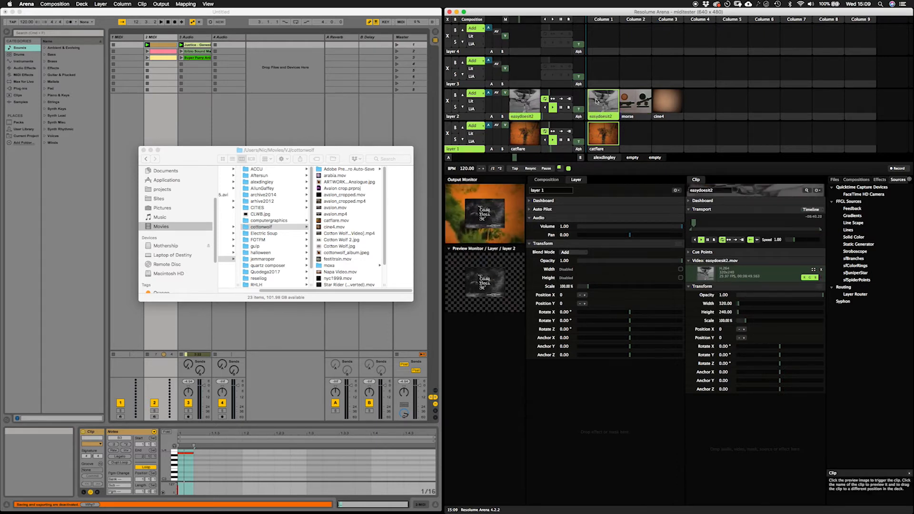
Step: Scale the easydoesit2 clip to about 128.63% and set its height to 240
left_click_drag(745, 322, 779, 349)
mouse_move(740, 315)
left_mouse_down()
mouse_move(750, 314)
mouse_move(739, 314)
left_mouse_up()
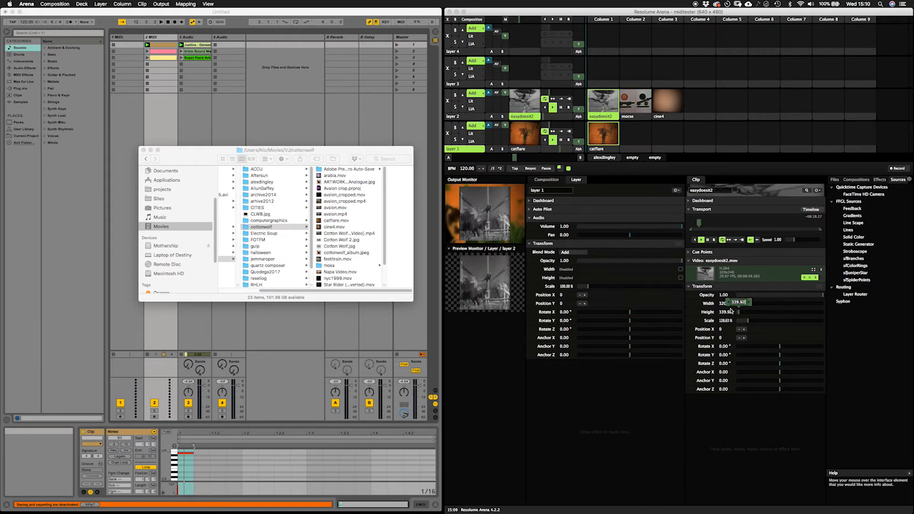
key("Return")
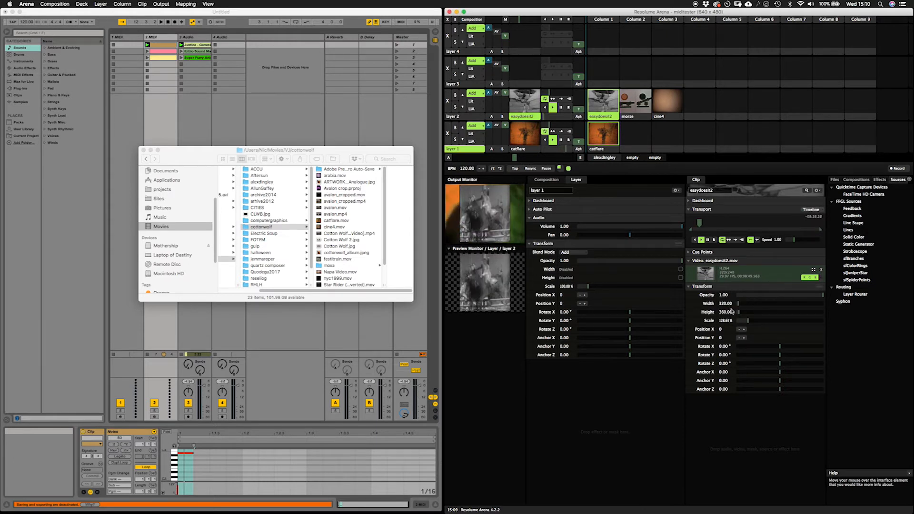
double_click(737, 314)
type("240")
key("Return")
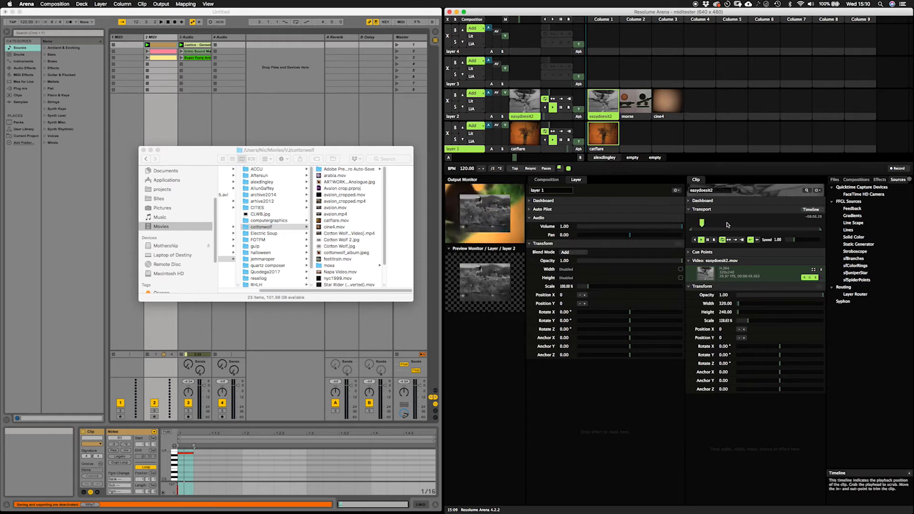
Step: Scrub easydoesit2 along its timeline and try the loop mode and a playback speed of 1.12
mouse_move(702, 223)
left_mouse_down()
mouse_move(750, 223)
mouse_move(692, 223)
mouse_move(704, 224)
left_mouse_up()
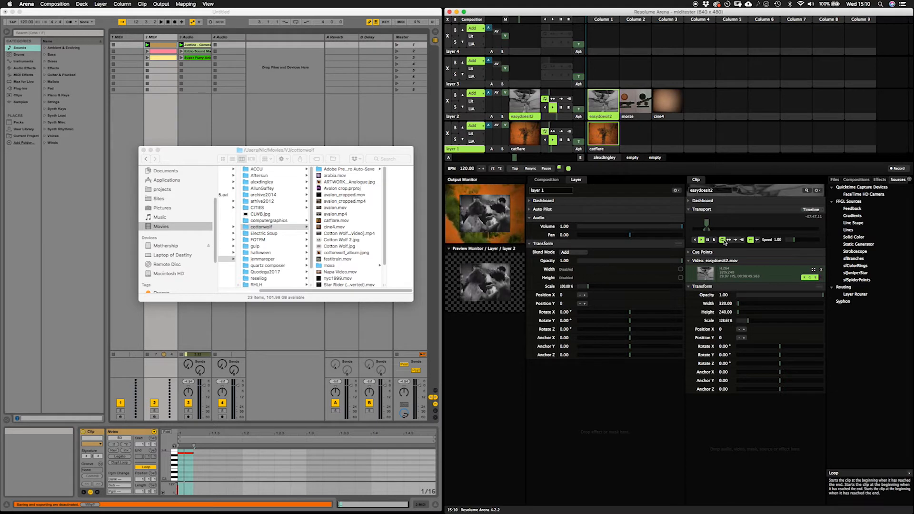
left_click(728, 240)
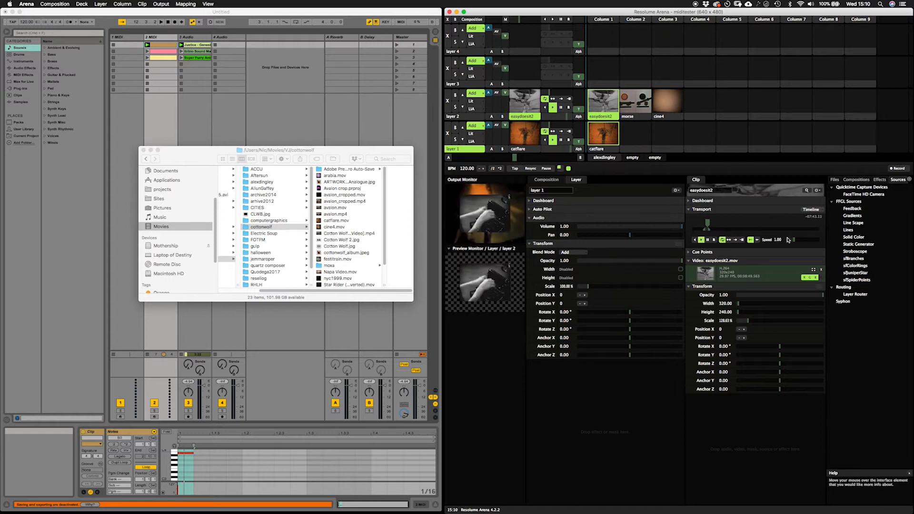
mouse_move(794, 242)
left_mouse_down()
mouse_move(816, 242)
mouse_move(794, 242)
left_mouse_up()
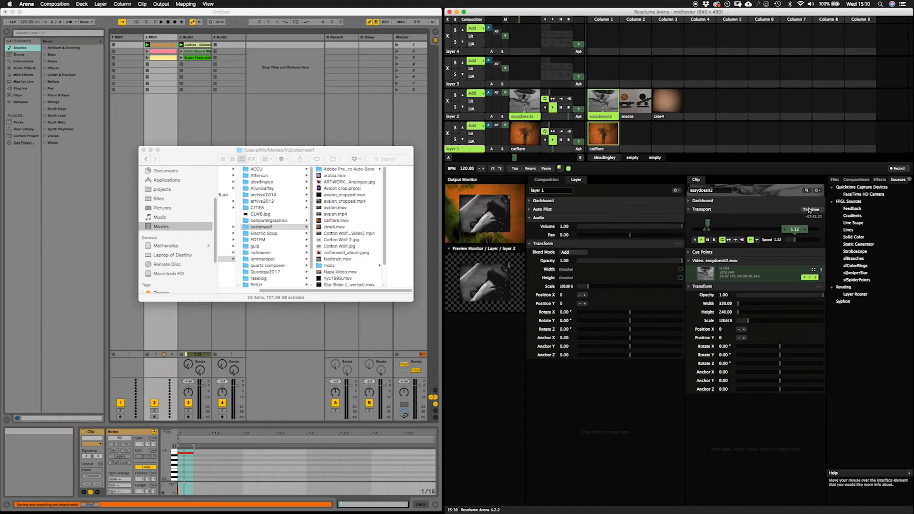
Step: Try BPM Sync as the clip's transport mode, return it to Timeline and look at the clip's cue points
left_click(809, 211)
left_click(808, 220)
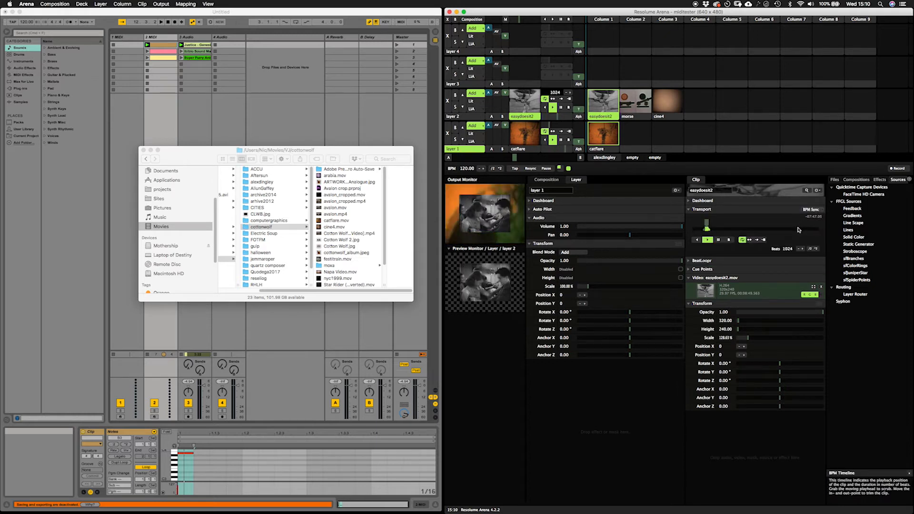
left_click(810, 210)
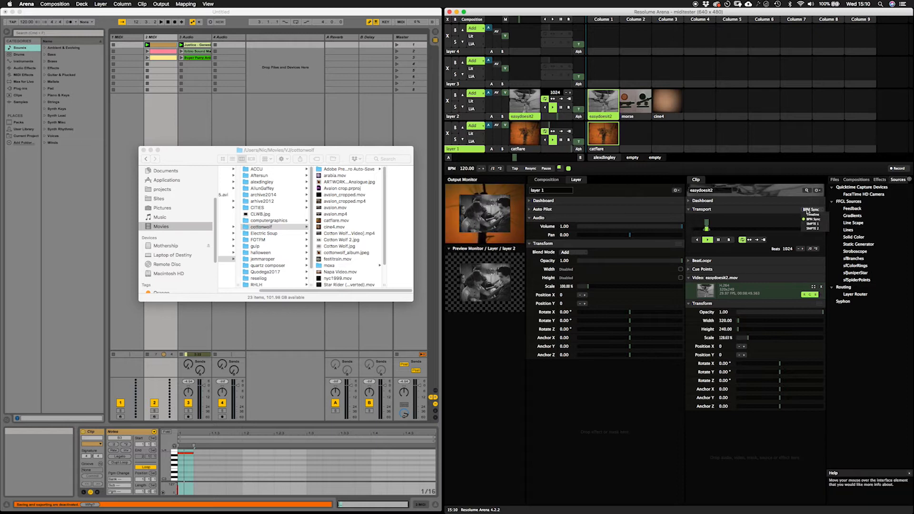
left_click(803, 217)
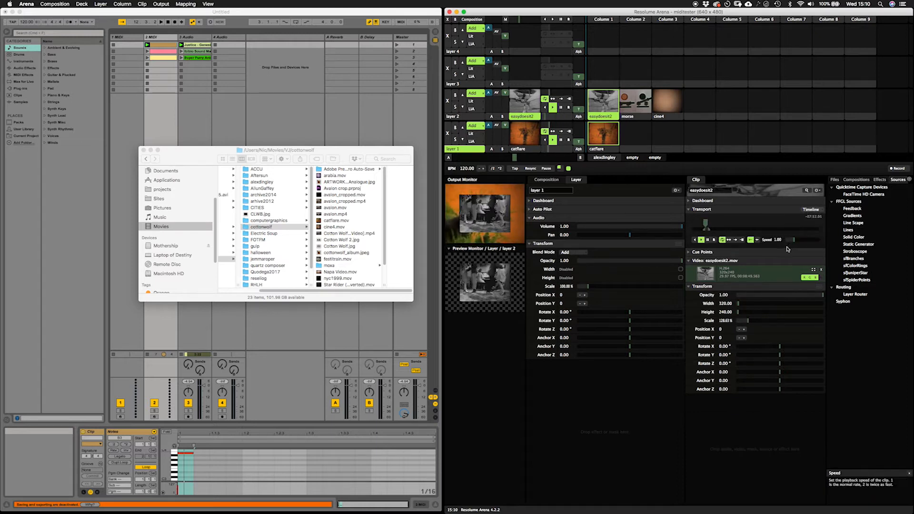
left_click(689, 253)
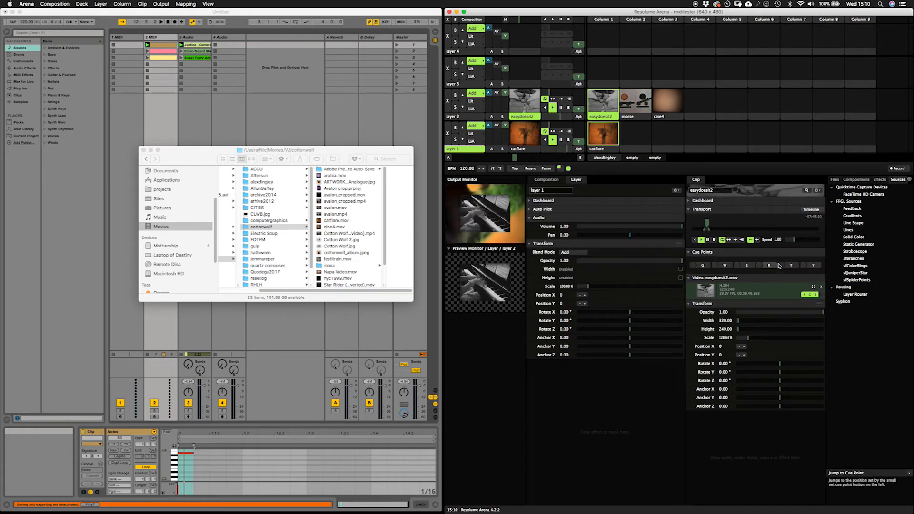
left_click(694, 251)
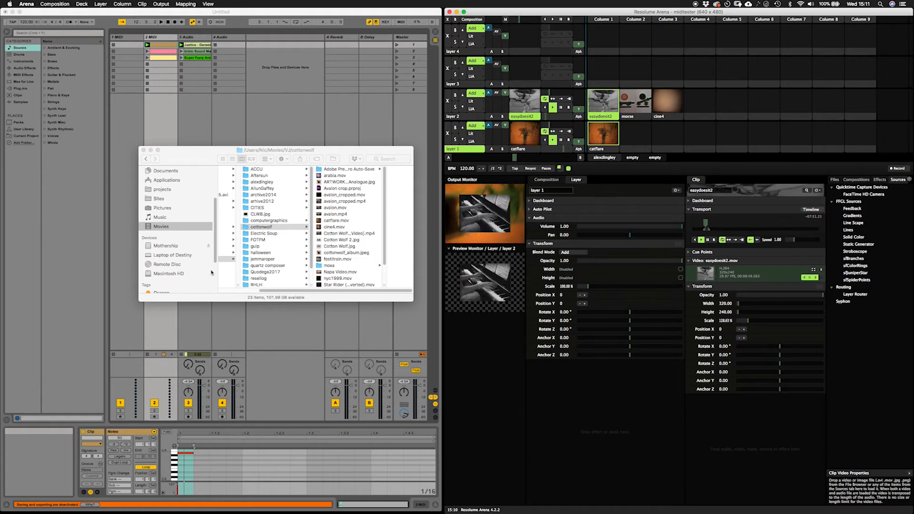
Step: Browse the video effects and add the Mirror effect's Black Hole preset to the easydoesit2 clip
left_click_drag(341, 149, 354, 163)
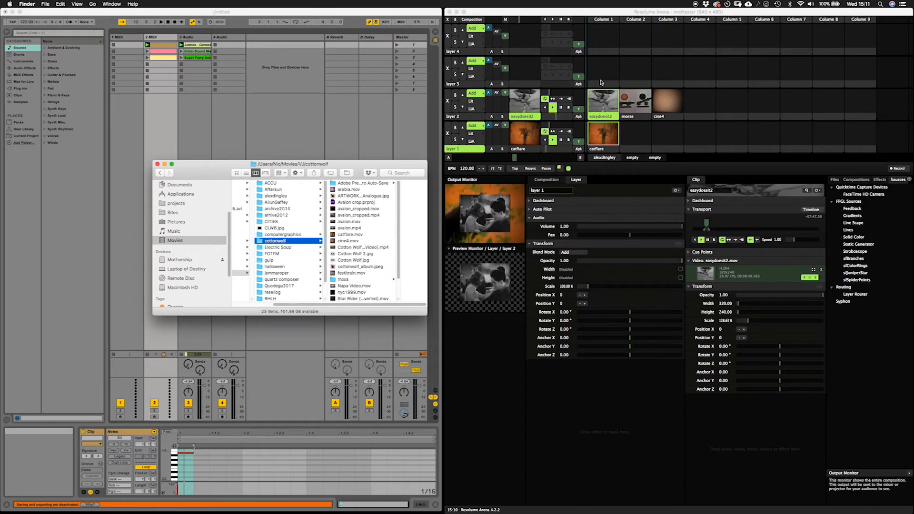
left_click(851, 180)
left_click(879, 180)
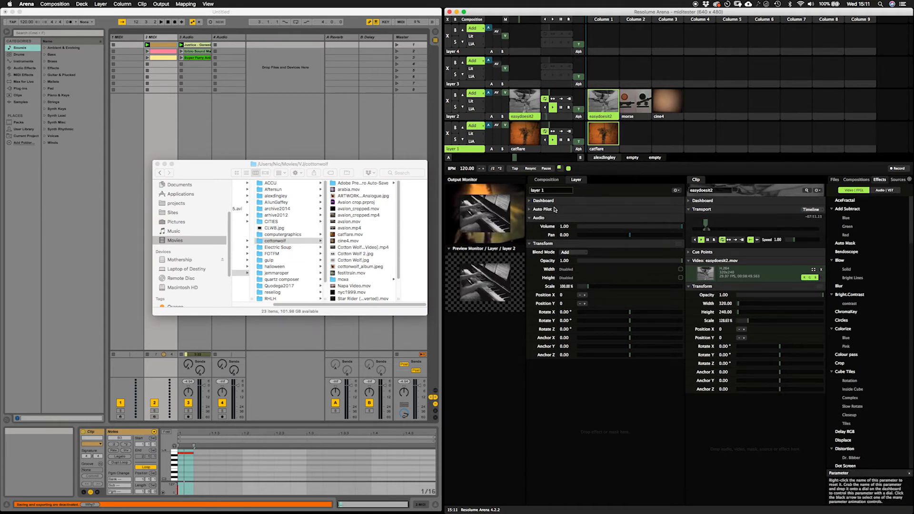
left_click(547, 180)
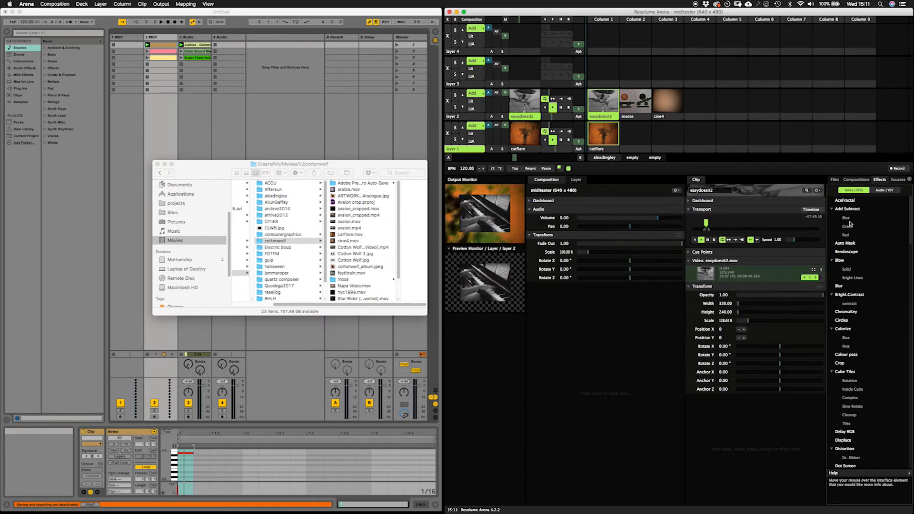
left_click_drag(910, 240, 900, 341)
left_click_drag(847, 330, 760, 316)
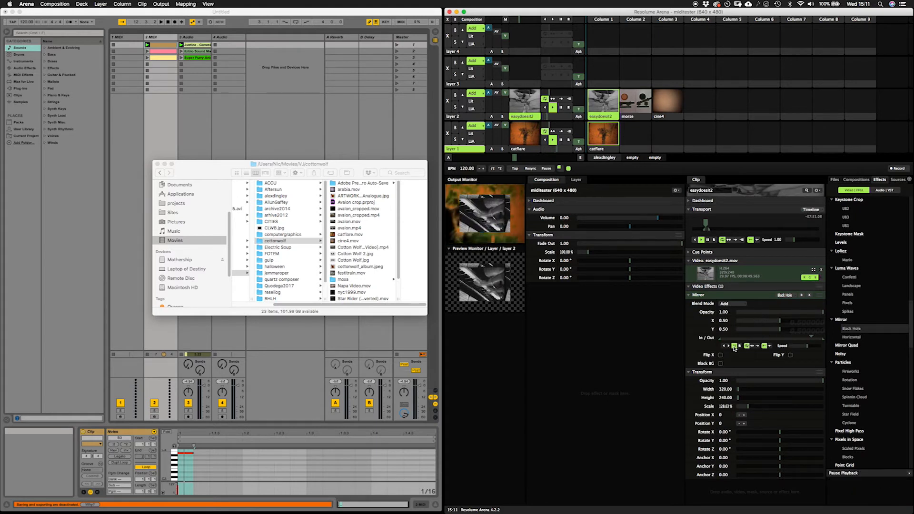
Step: Remove the Mirror effect from the easydoesit2 clip, and try the Luma Waves effect on it before removing that too
mouse_move(768, 339)
left_mouse_down()
mouse_move(756, 340)
mouse_move(793, 341)
mouse_move(777, 340)
left_mouse_up()
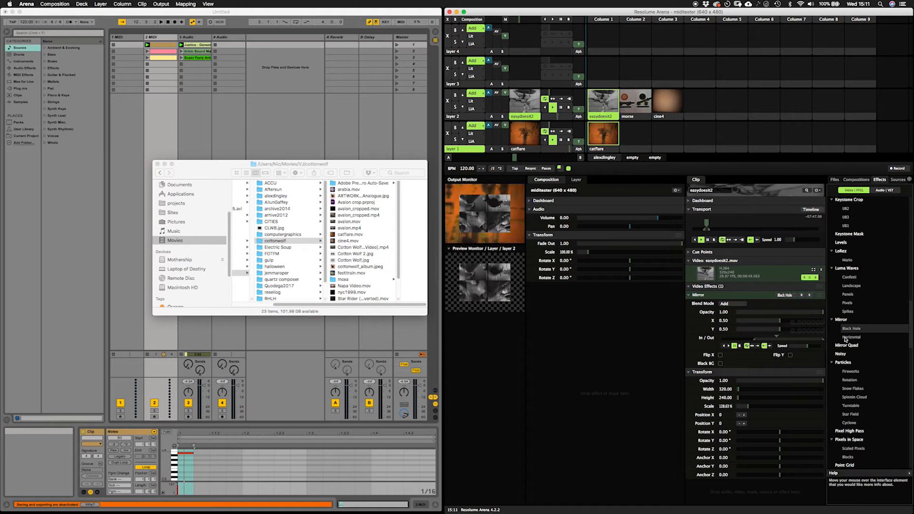
left_click(808, 295)
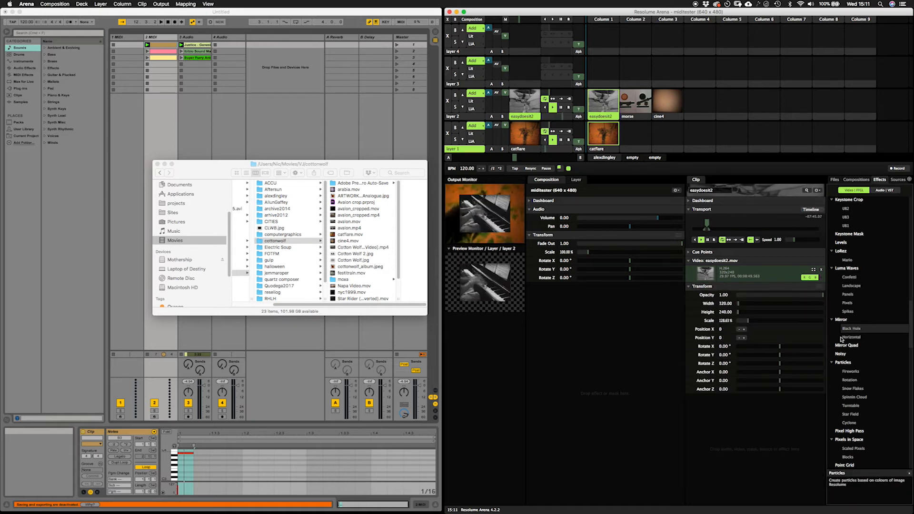
left_click_drag(845, 271, 754, 314)
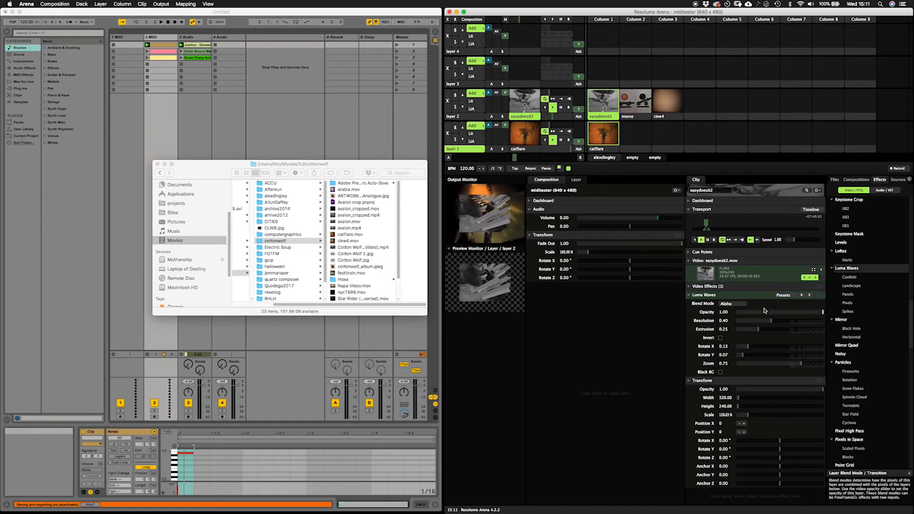
left_click(809, 295)
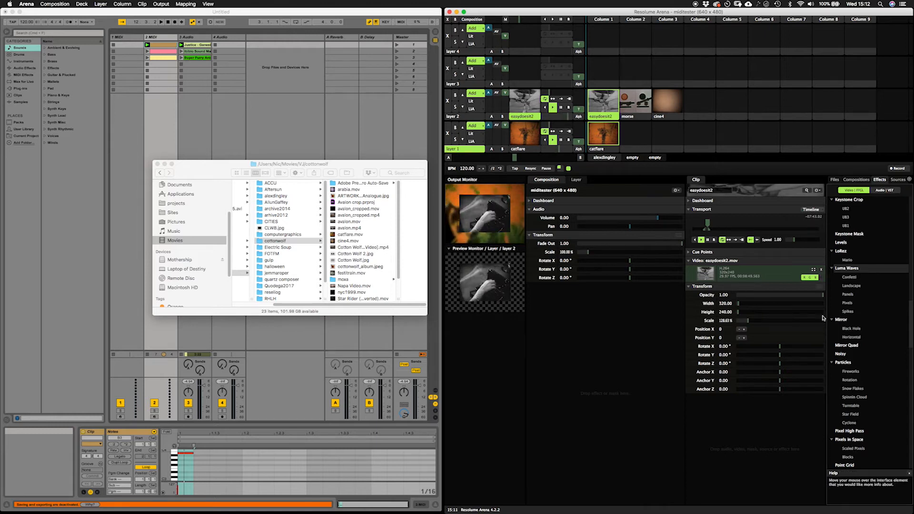
Step: Add and play the Lines source in layer 1, column 2, with Fuzzyness 0.00, Line Width 0.11, Num Lines 0.06, Rotation 0.06, Line Pos 0.12
left_click(897, 180)
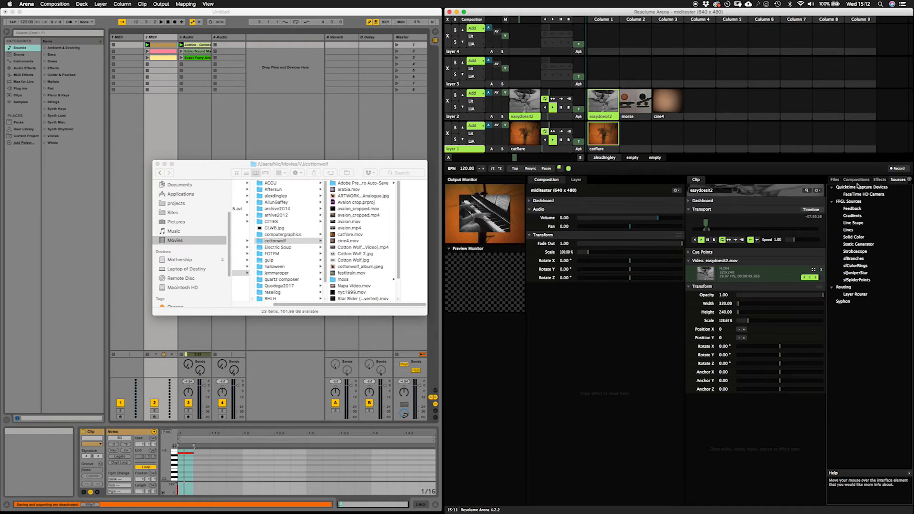
left_click(851, 218)
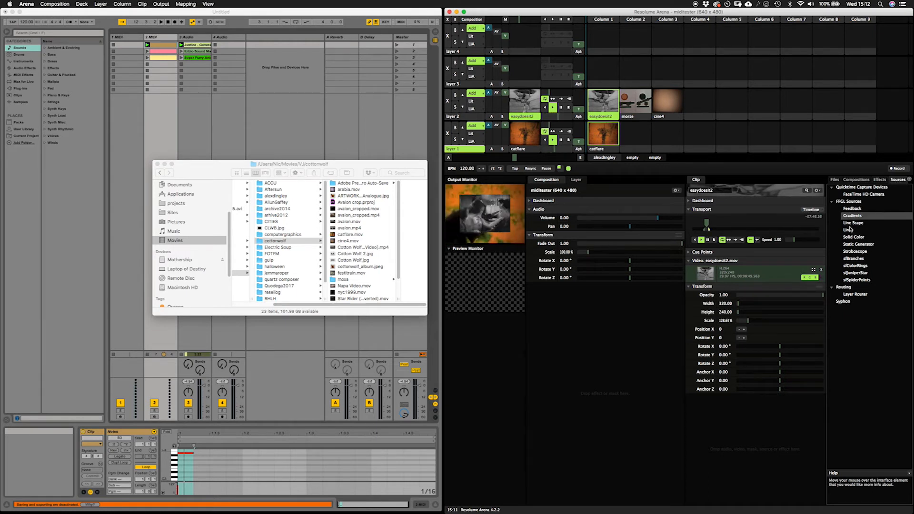
left_click(847, 230)
left_click_drag(847, 230, 636, 138)
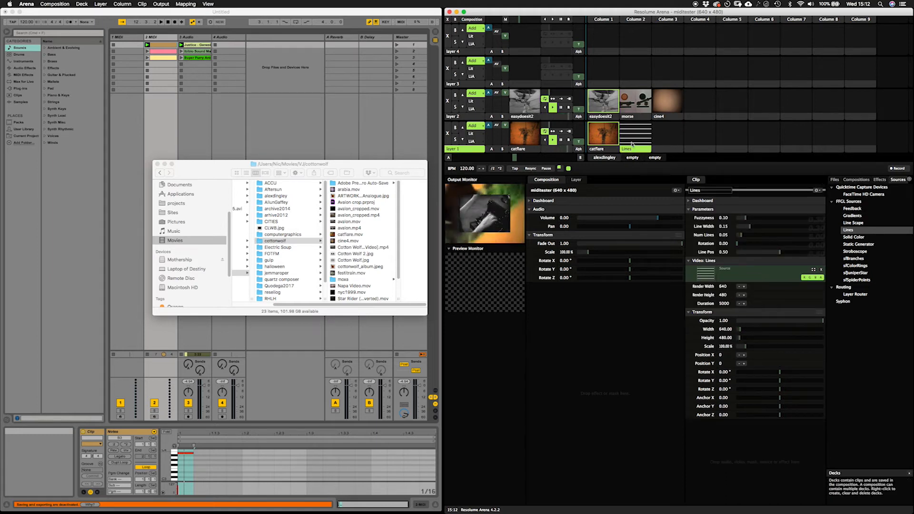
left_click(633, 142)
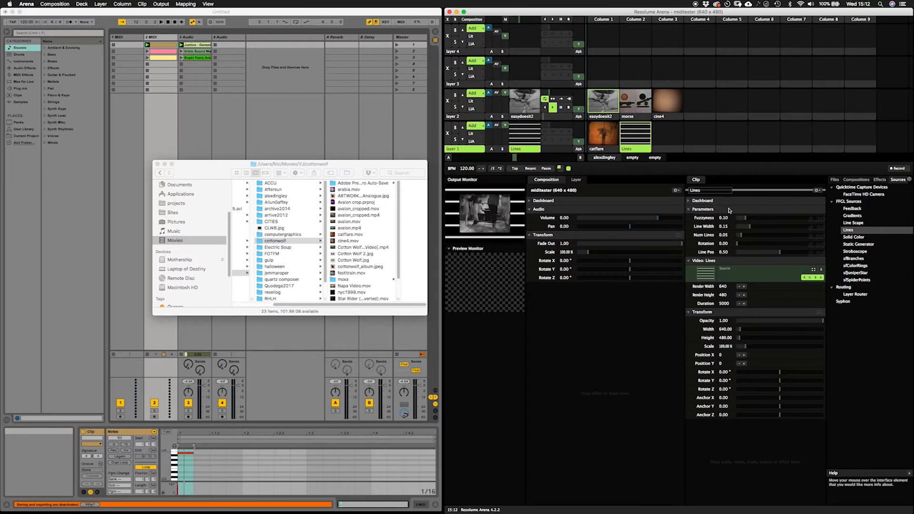
left_click_drag(746, 219, 748, 243)
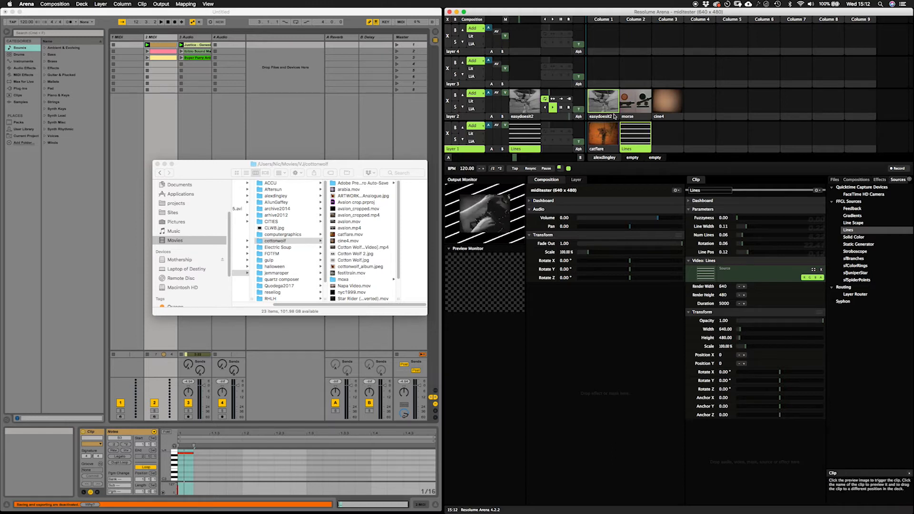
Step: Preview and play the catflare clip on layer 1, and play the morse clip on layer 2
left_click(600, 148)
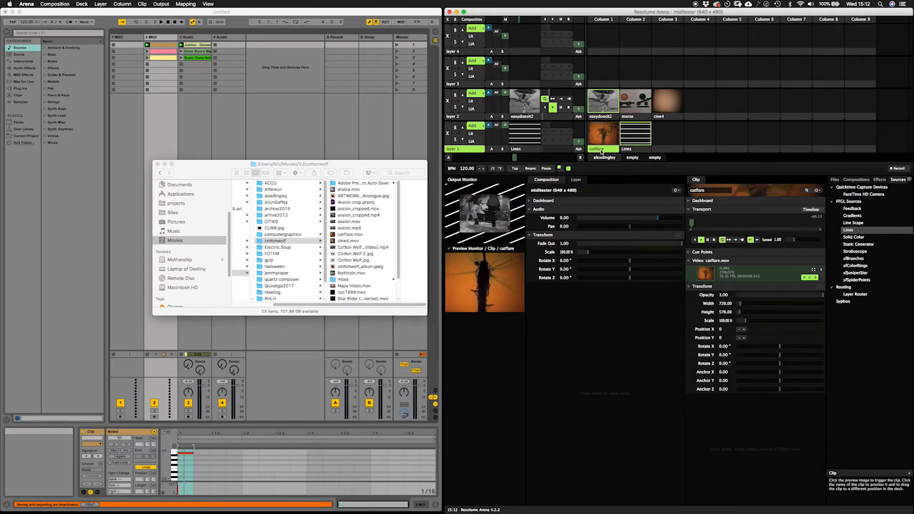
left_click(603, 134)
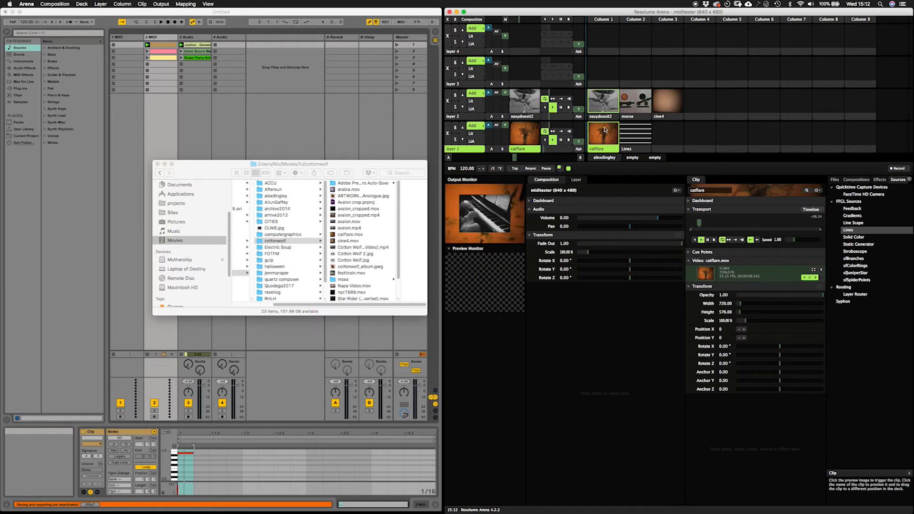
left_click(638, 106)
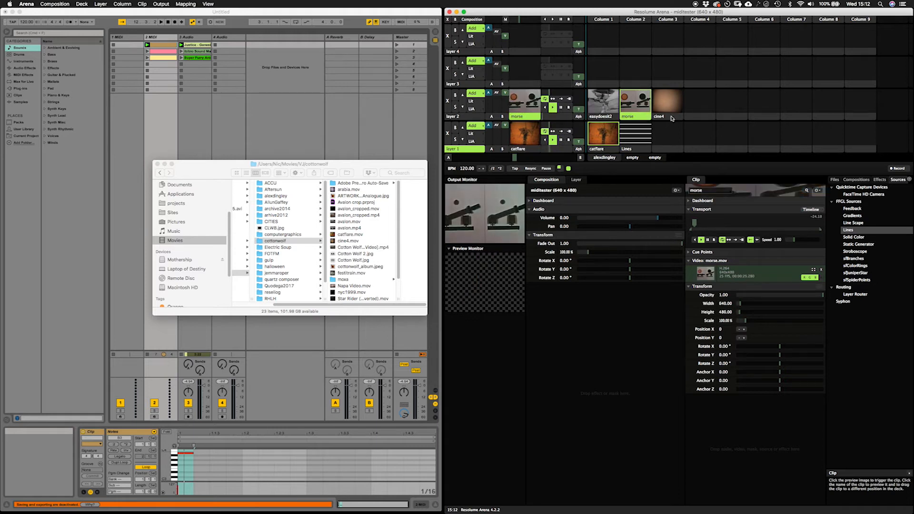
Step: Add the Mirror effect's Black Hole preset to the morse clip with its In/Out lowered, and save the composition
left_click(879, 179)
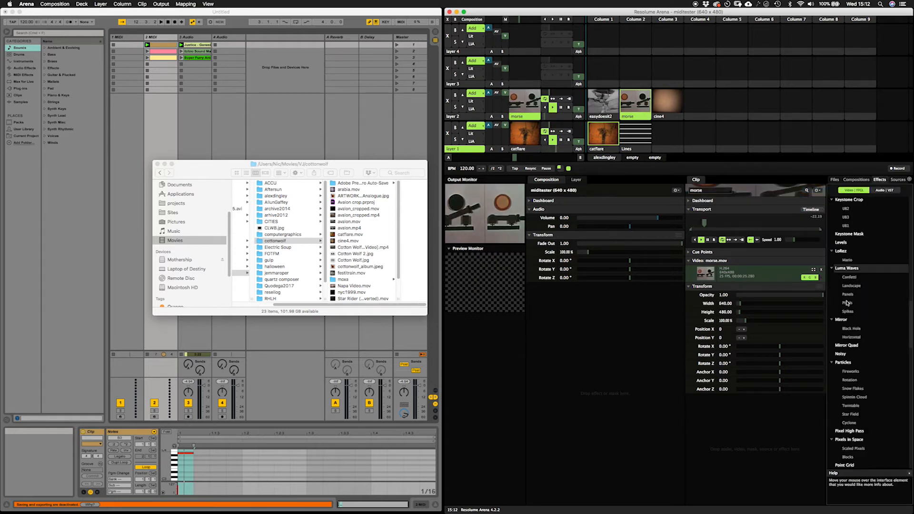
left_click_drag(847, 329, 748, 313)
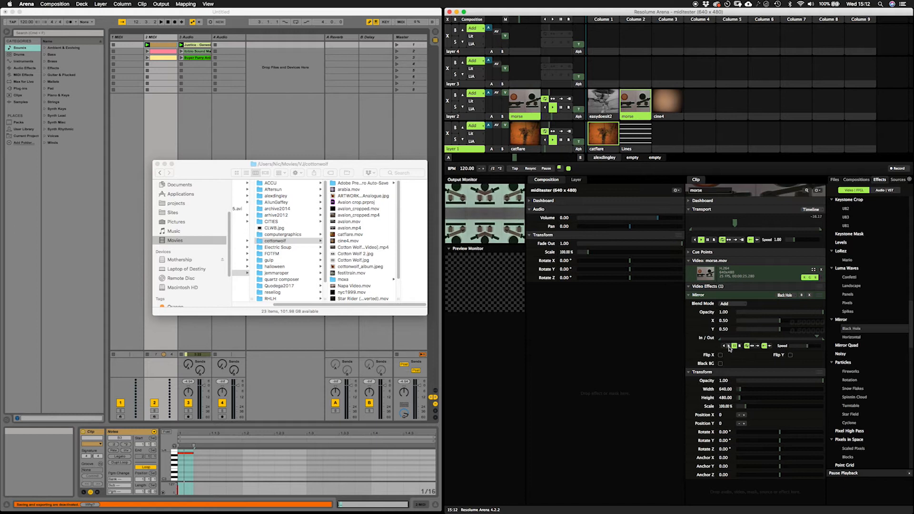
mouse_move(816, 336)
left_mouse_down()
mouse_move(722, 337)
mouse_move(797, 336)
mouse_move(735, 329)
left_mouse_up()
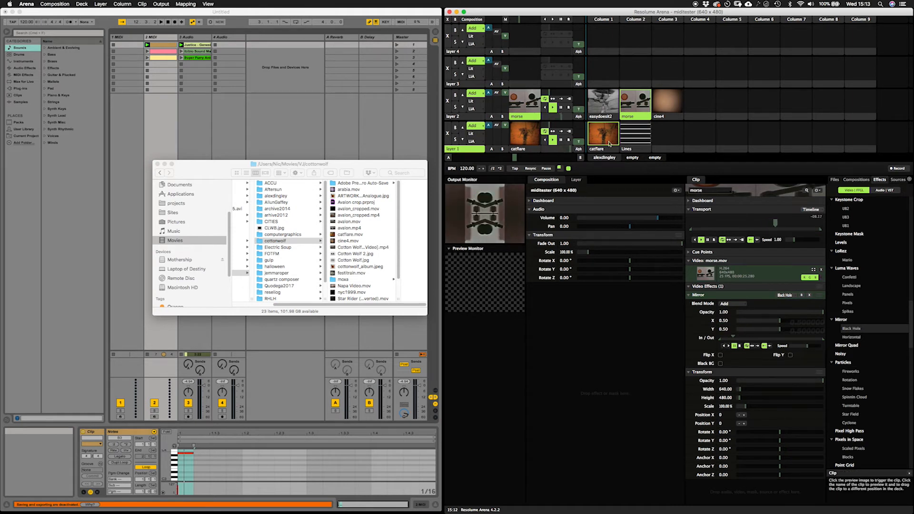
key("super+s")
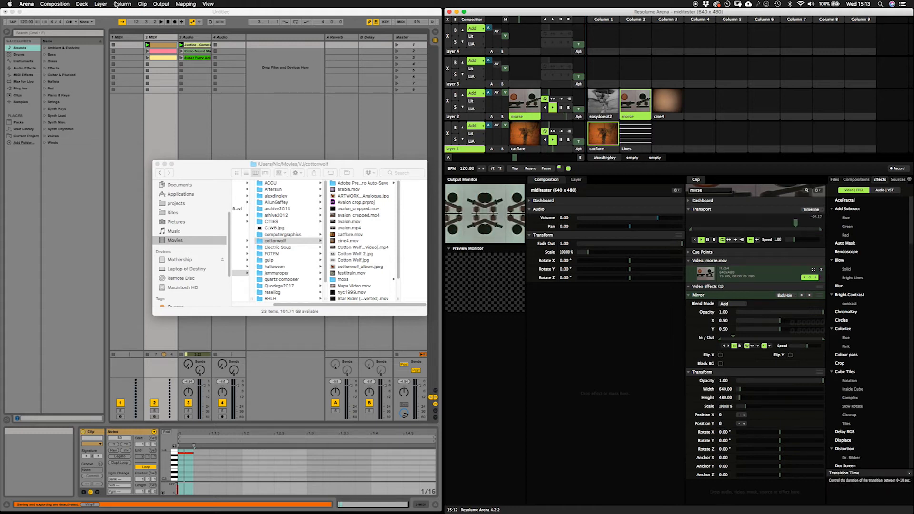
left_click(155, 11)
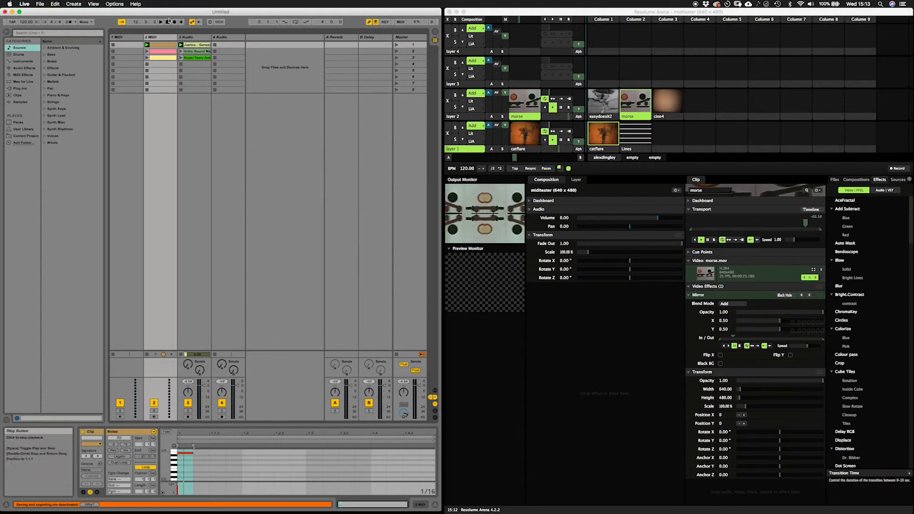
left_click(113, 4)
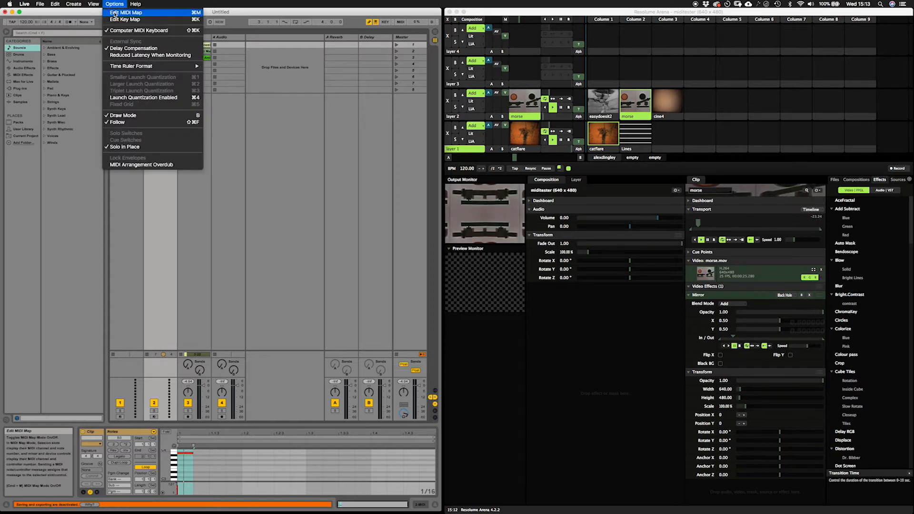
left_click(115, 13)
left_click(250, 46)
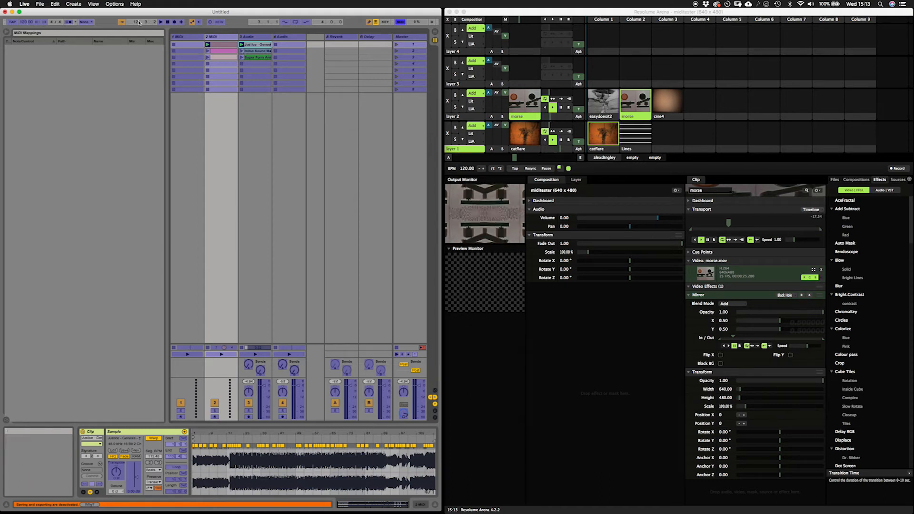
left_click(114, 3)
left_click(113, 13)
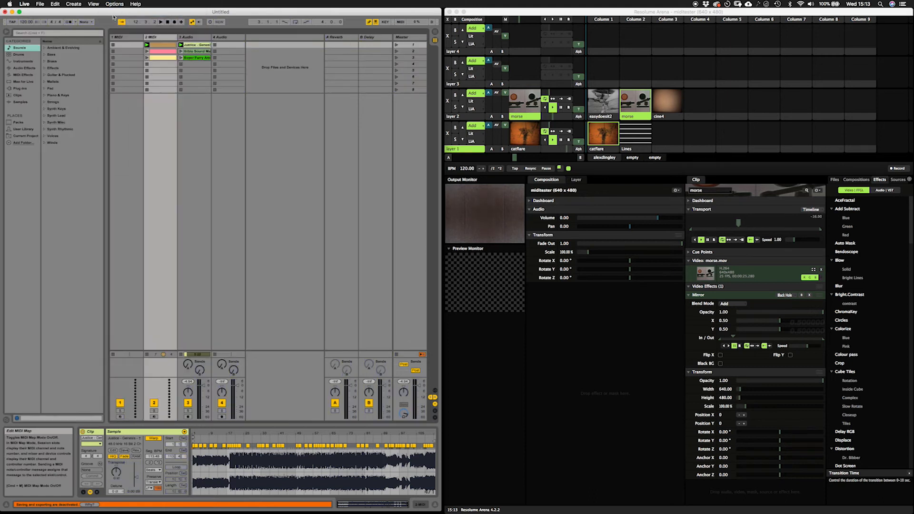
Step: Enable Track, Sync and Remote for the nanoKEY2 keyboard's MIDI input in Ableton Live's preferences
left_click(24, 3)
left_click(29, 22)
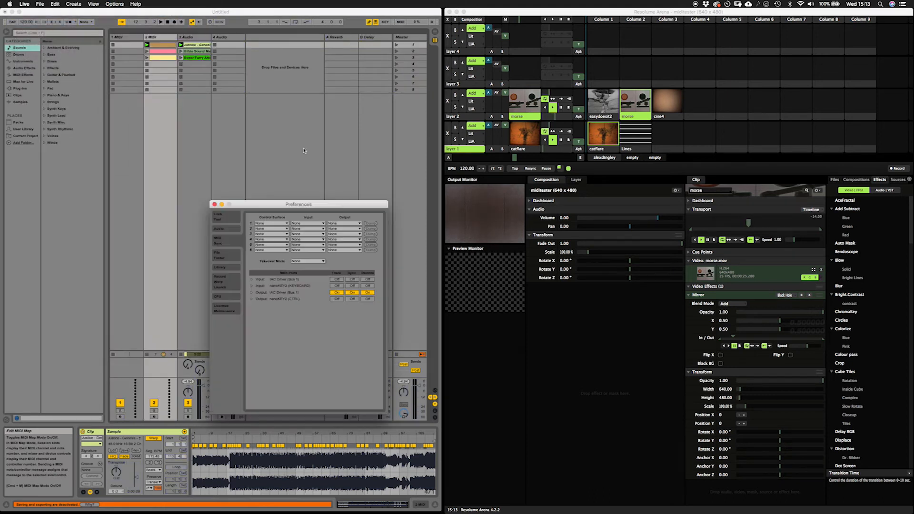
left_click_drag(313, 210, 327, 138)
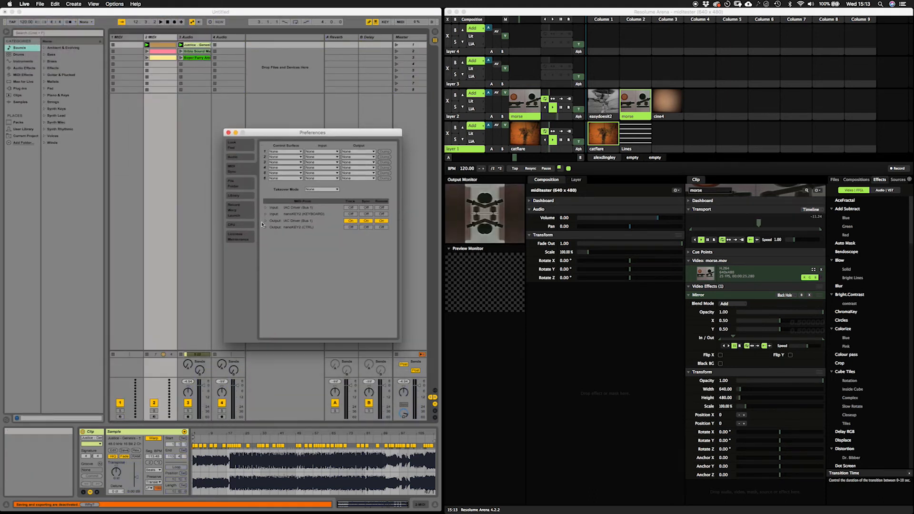
left_click(350, 214)
left_click(366, 214)
left_click(381, 214)
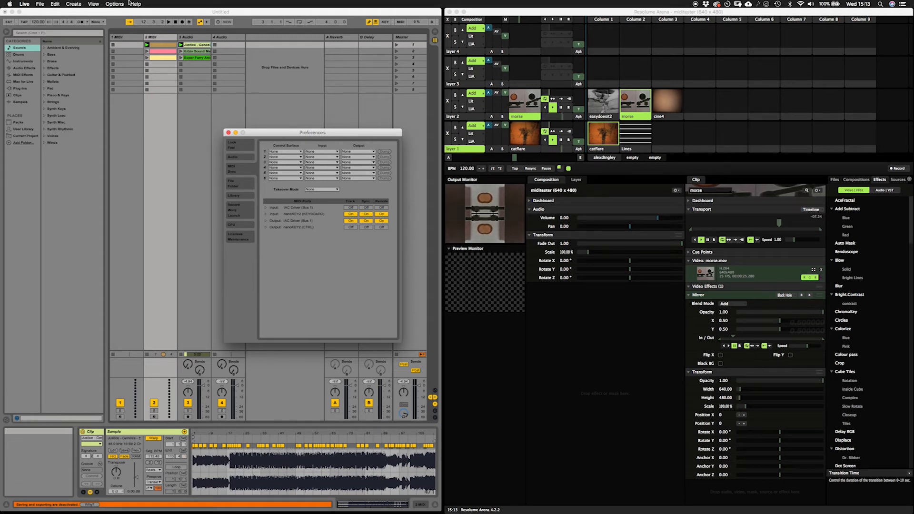
Step: MIDI-map clip slots 1, 2 and 3 on tracks 2 MIDI and 3 Audio to notes C-2, D-2 and E-2, and leave MIDI mapping
left_click(115, 4)
left_click(124, 13)
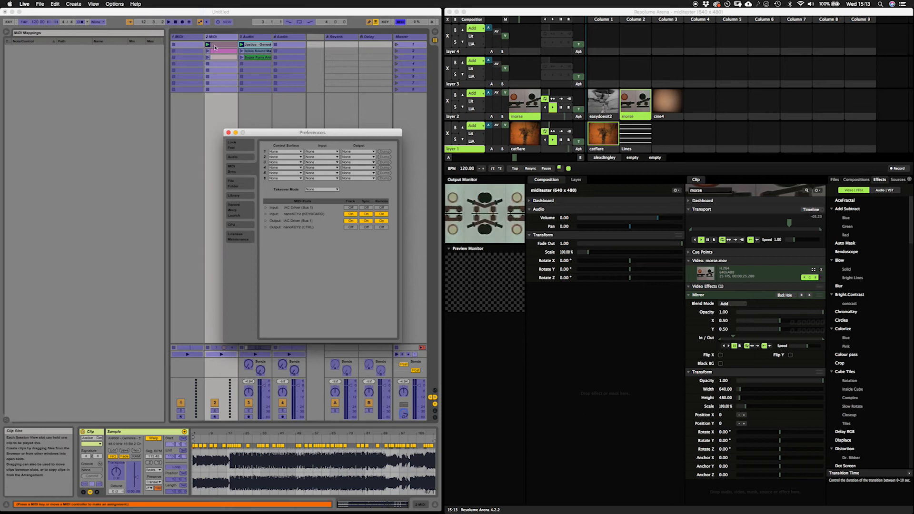
left_click(215, 46)
left_click(223, 46)
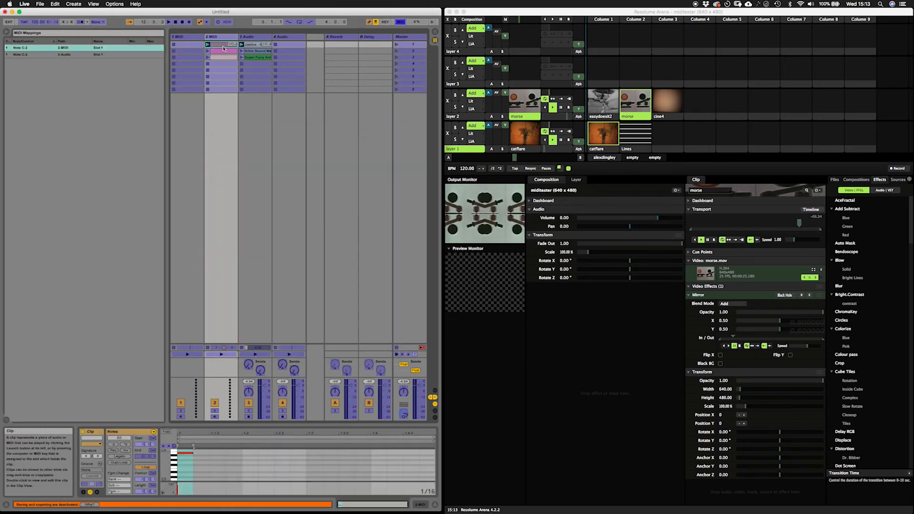
left_click(259, 52)
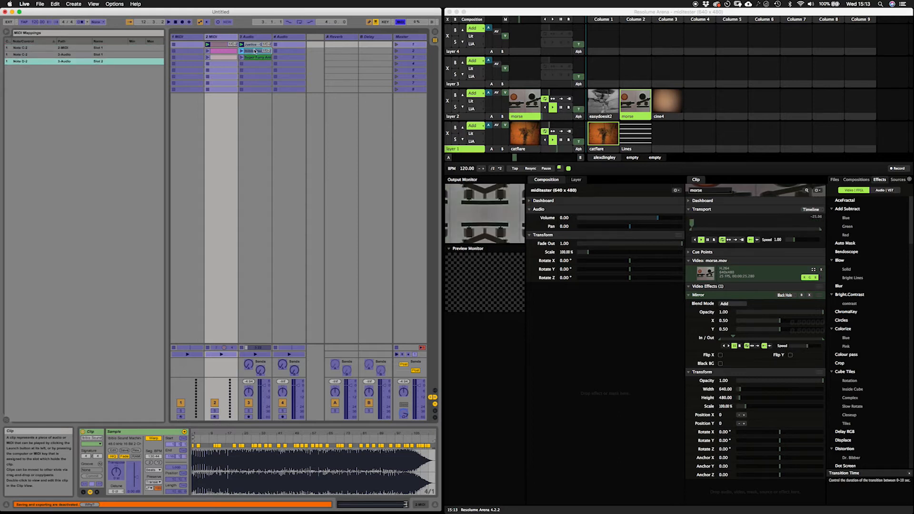
left_click(228, 52)
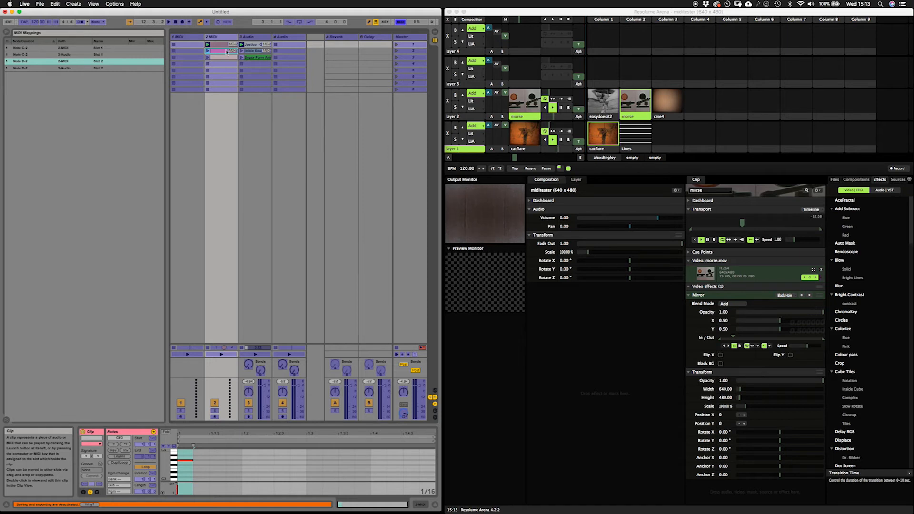
left_click(251, 58)
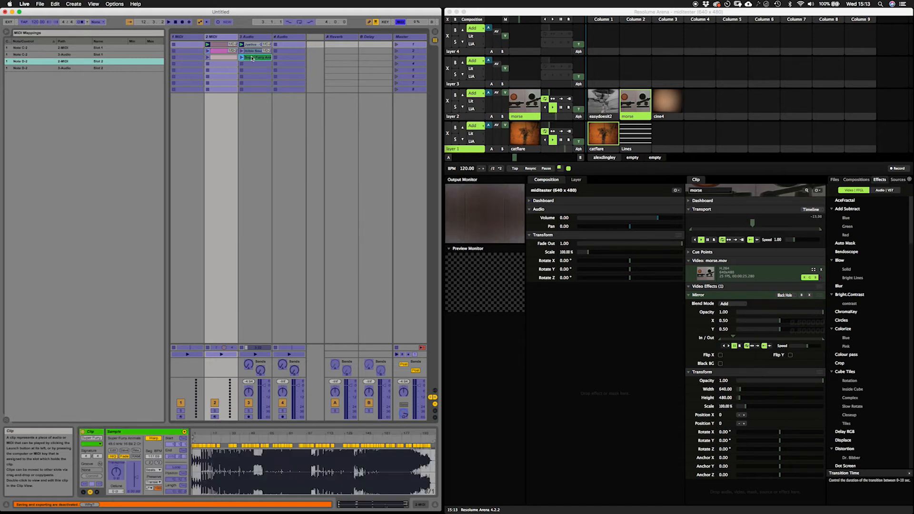
left_click(228, 58)
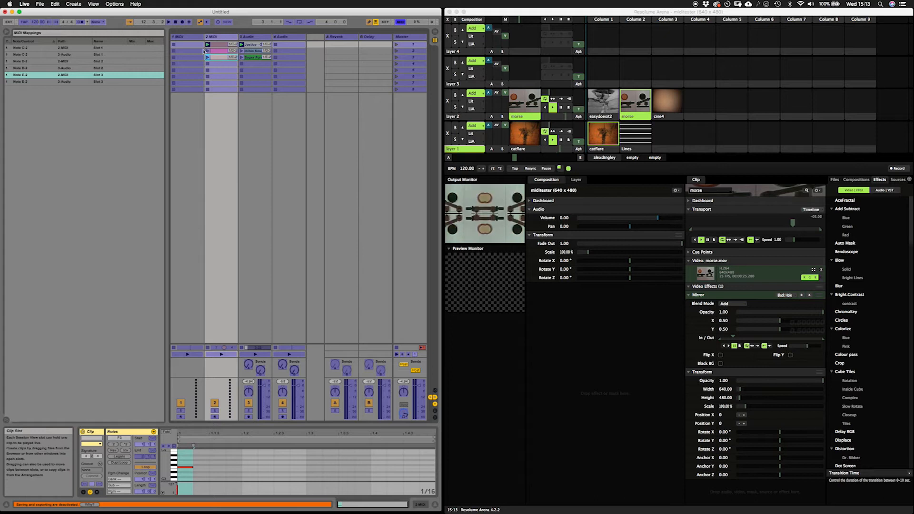
left_click(116, 4)
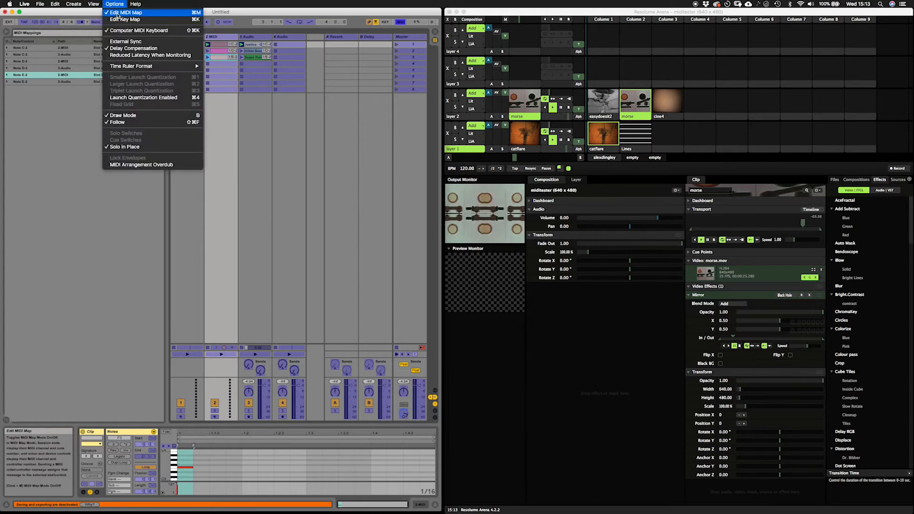
left_click(117, 12)
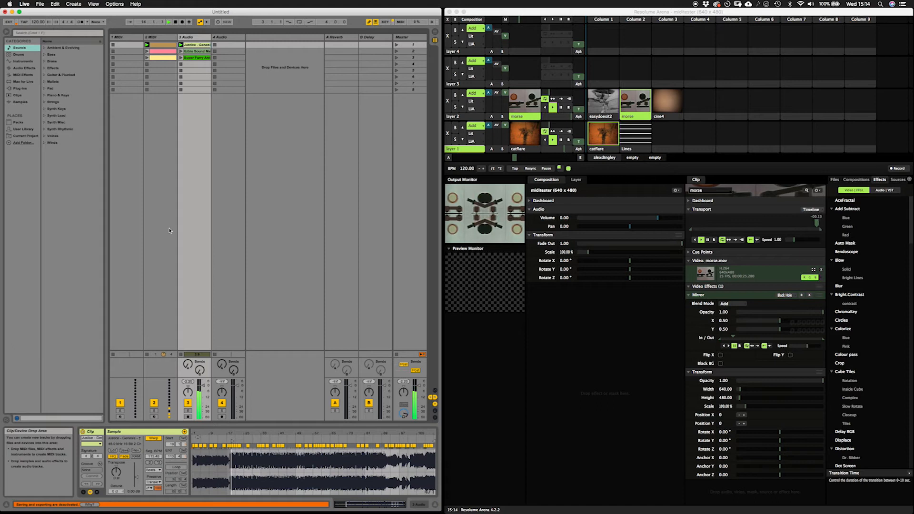
Step: Stop Live's playback, switch to Resolume Arena and start editing the composition MIDI map
key("space")
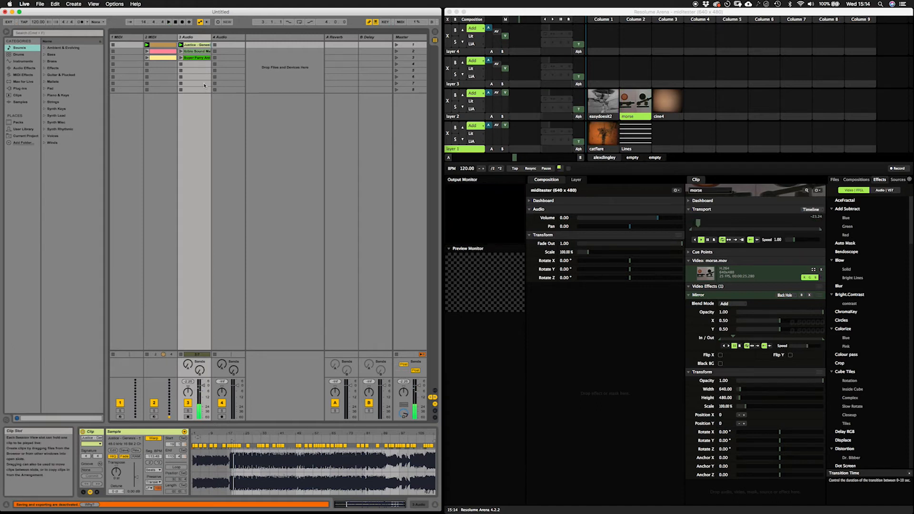
left_click_drag(512, 15, 510, 15)
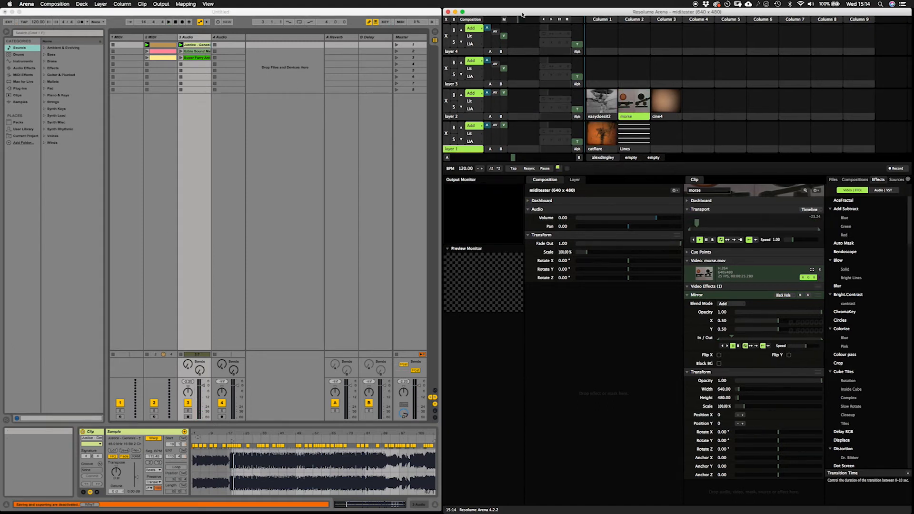
left_click(180, 3)
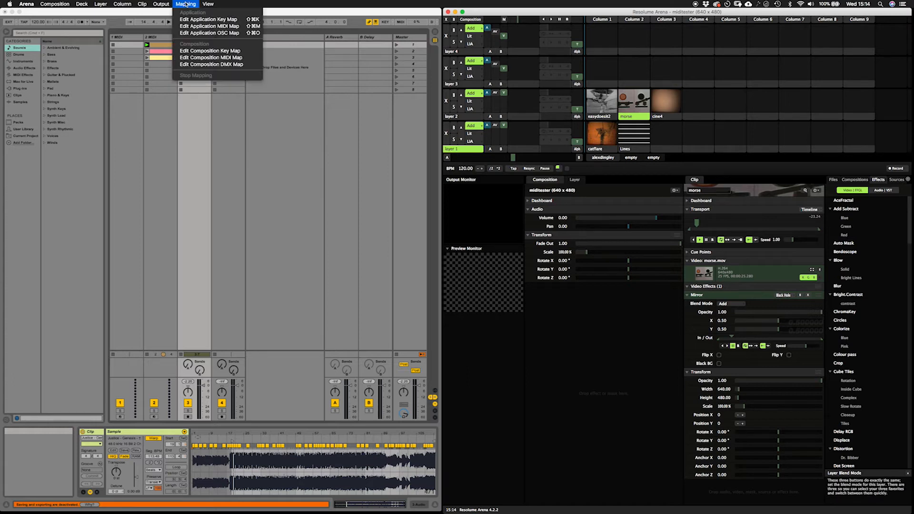
left_click(186, 59)
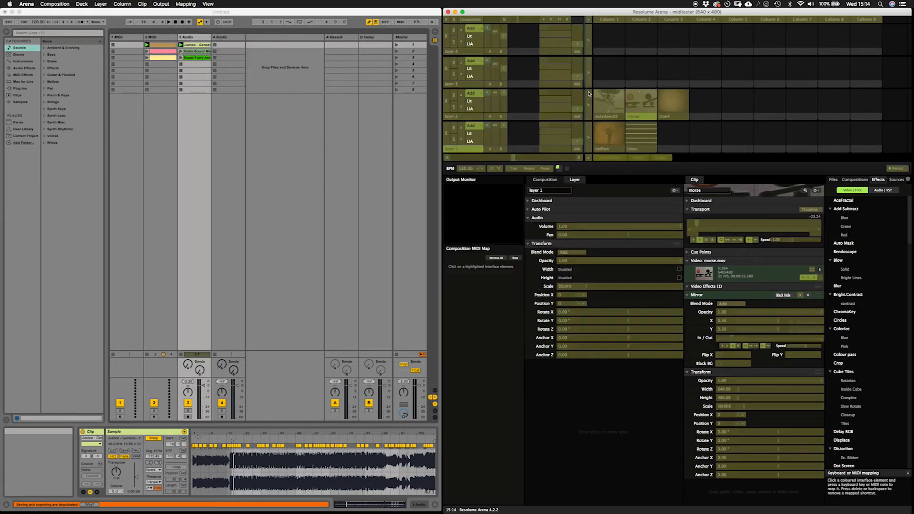
Step: Try mapping the easydoesit2 and morse clips on layer 2 to MIDI notes D-5 and C-5, channel 1
left_click(612, 100)
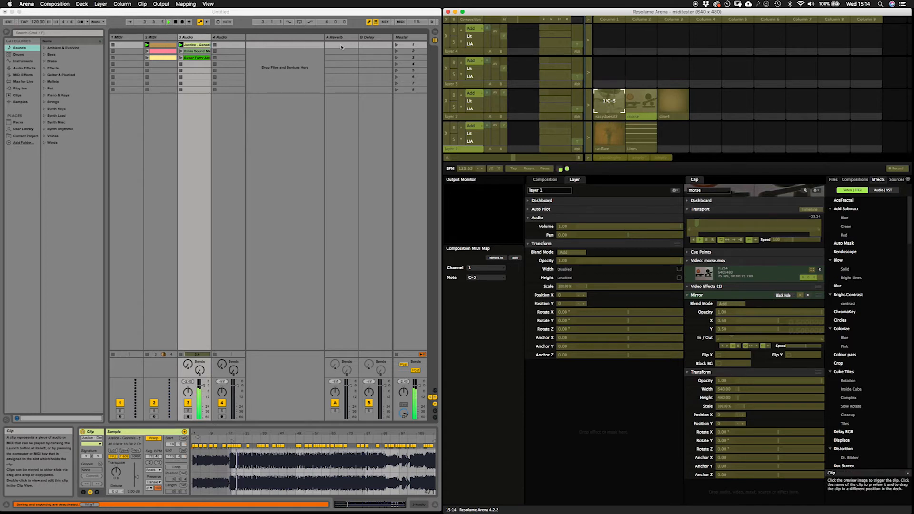
key("XF86AudioLowerVolume")
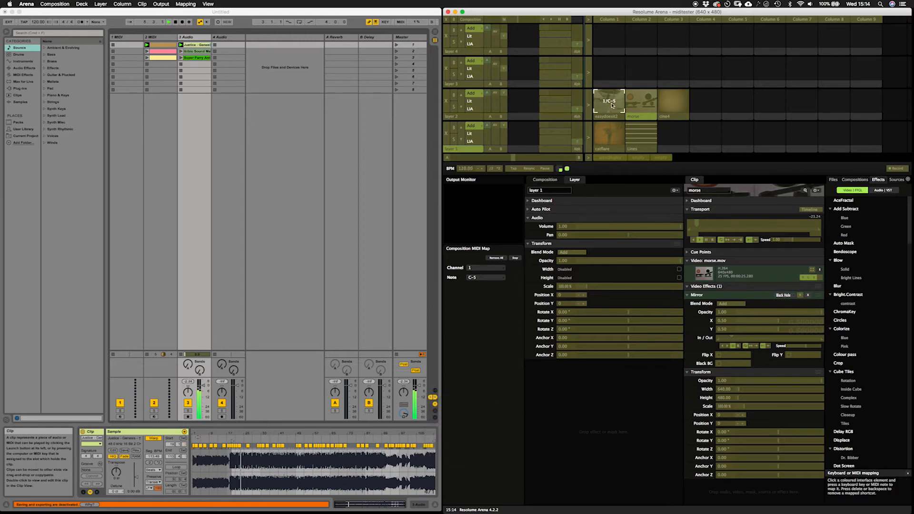
left_click(638, 112)
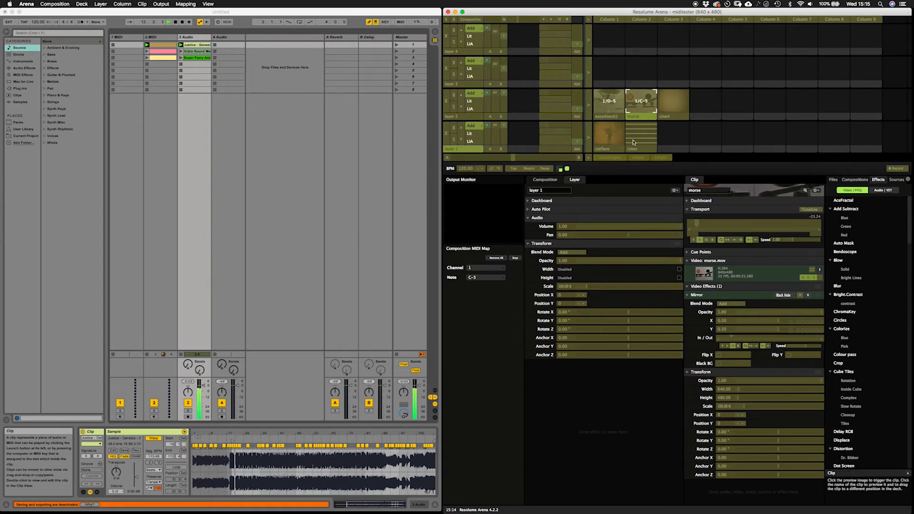
Step: Replace the clip mappings by mapping columns 1, 2 and 3 to MIDI notes C-5, D-5 and E-5 on channel 1, and stop mapping
left_click(608, 21)
left_click(610, 108)
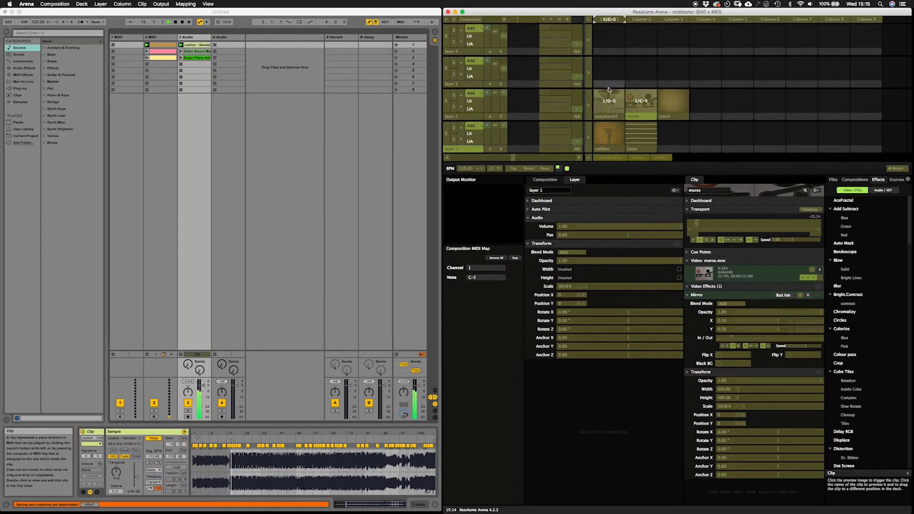
left_click(611, 22)
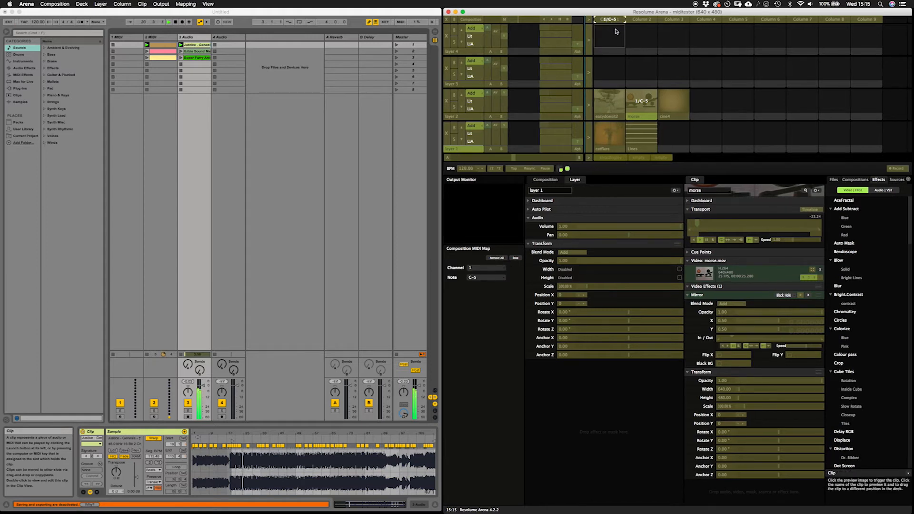
left_click(635, 20)
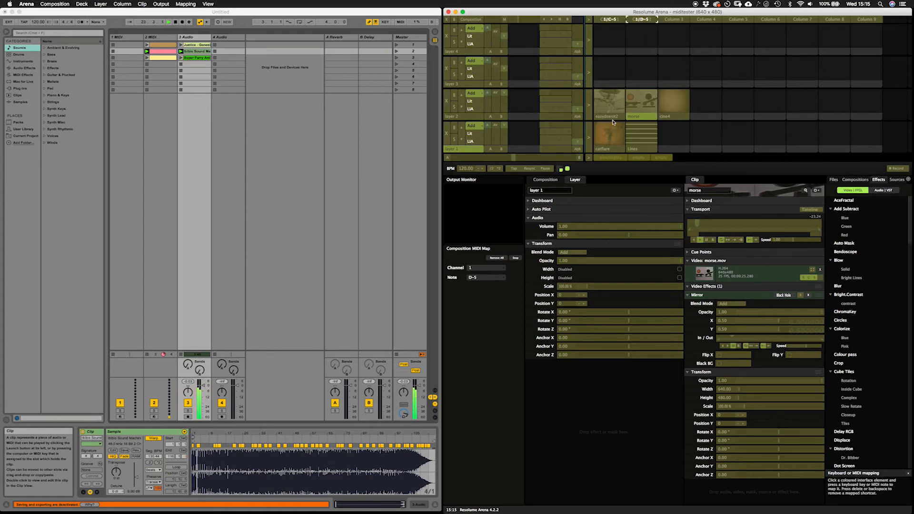
left_click(668, 40)
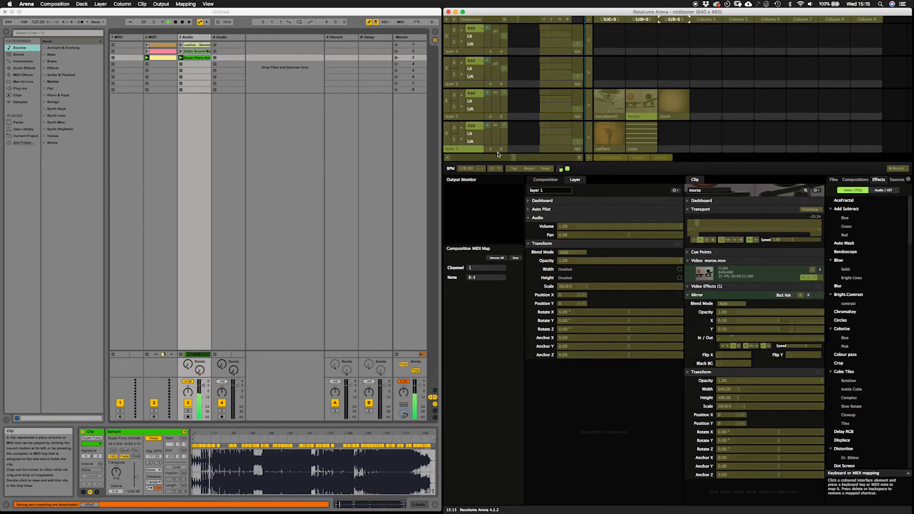
left_click(185, 3)
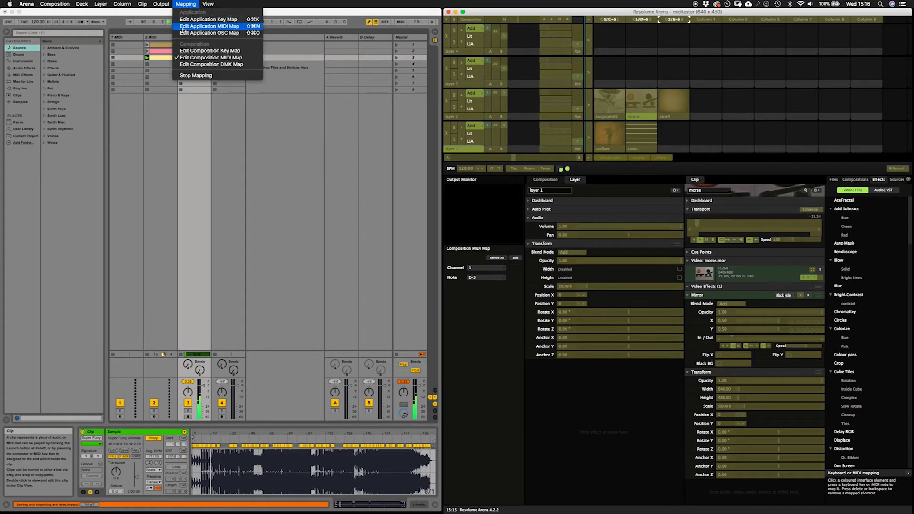
left_click(190, 75)
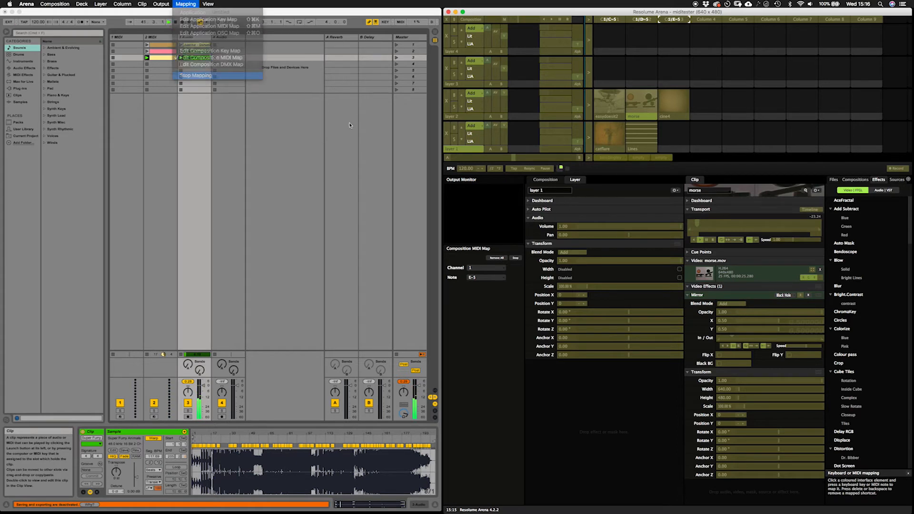
Step: Stop Live, test the column mappings by triggering Live's clips with Arena in focus, and stop playback again
left_click(267, 251)
key("space")
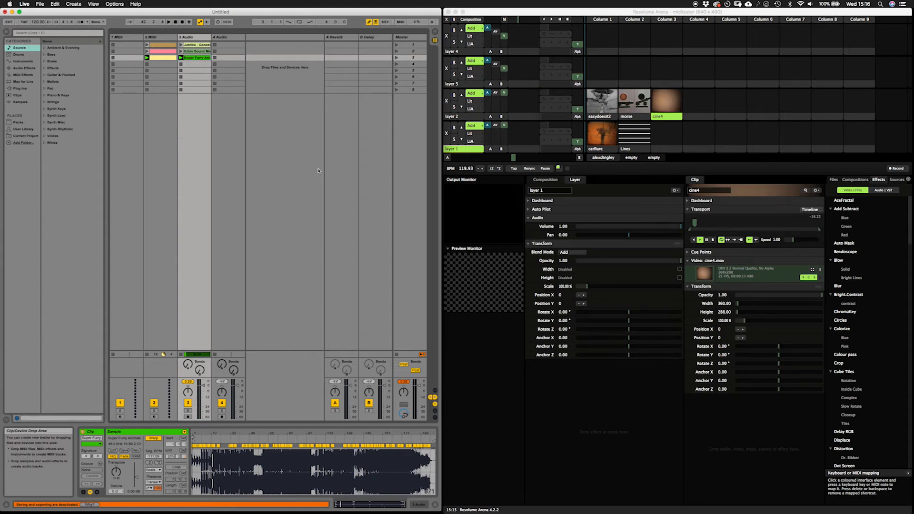
left_click(591, 12)
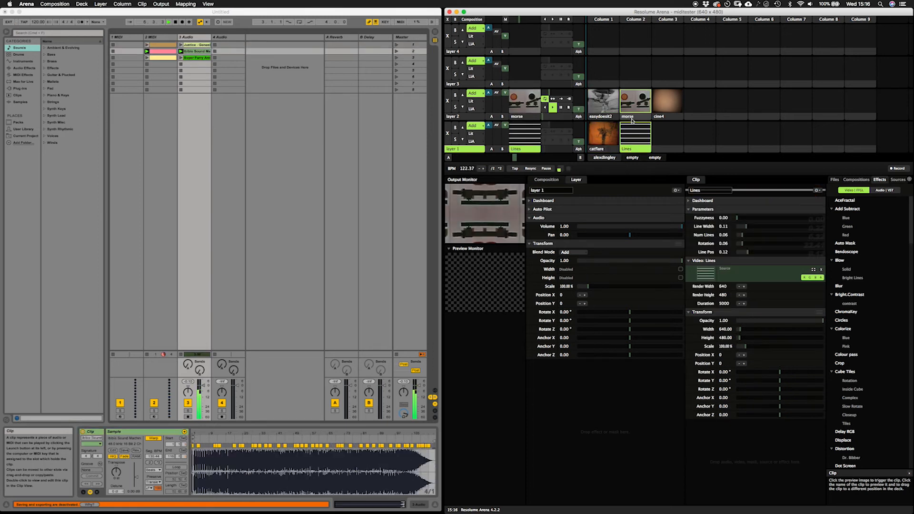
left_click(177, 23)
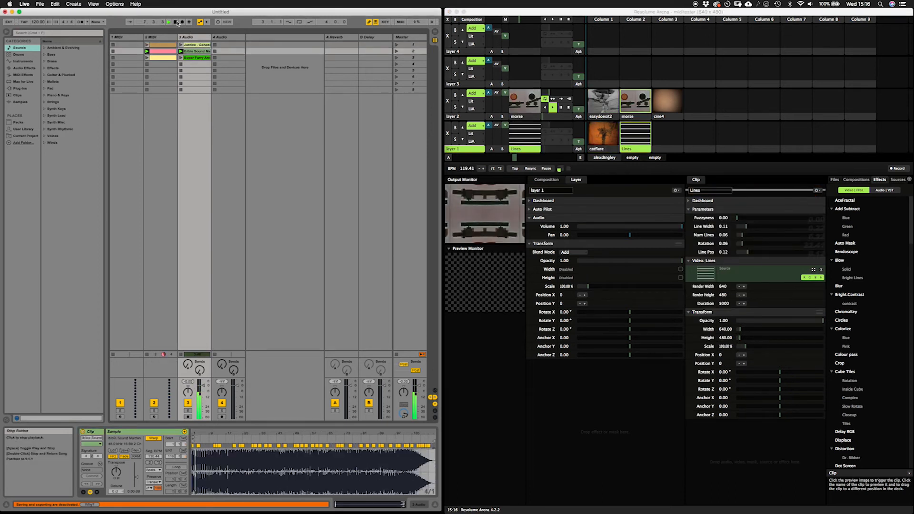
left_click(176, 23)
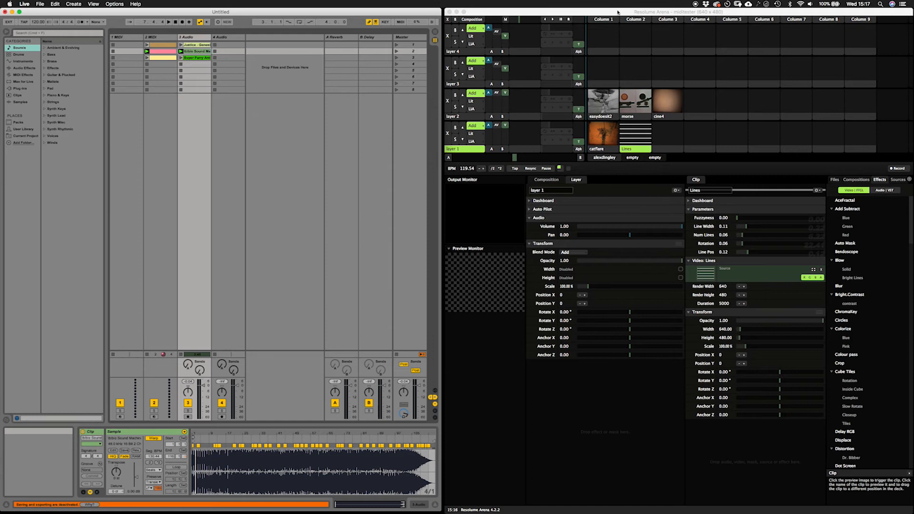
Step: Play the column 1 clips in Arena, preview layer 2, and raise the catflare clip's scale to about 124%
left_click_drag(608, 10, 607, 8)
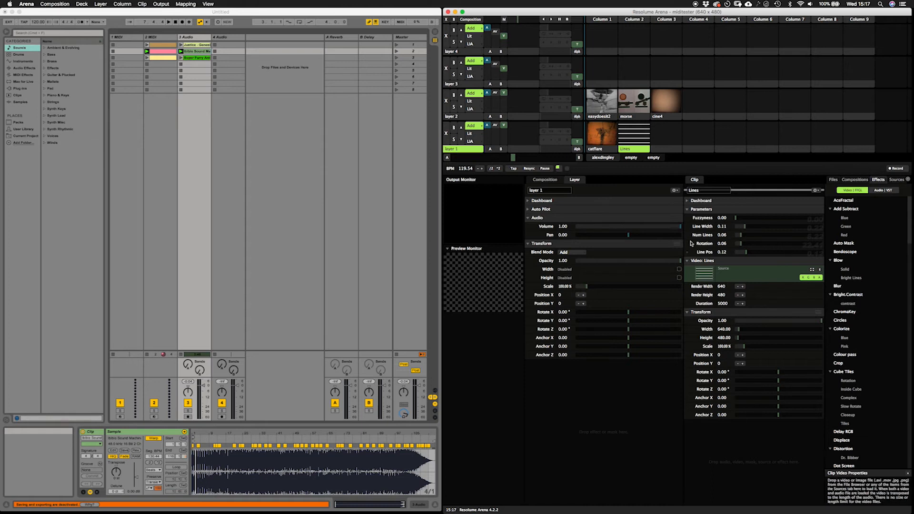
left_click(600, 132)
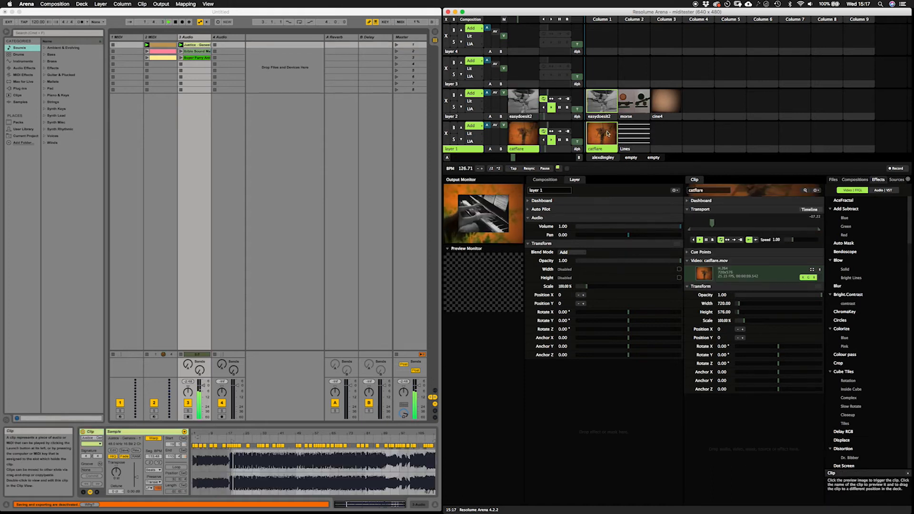
key("XF86AudioLowerVolume")
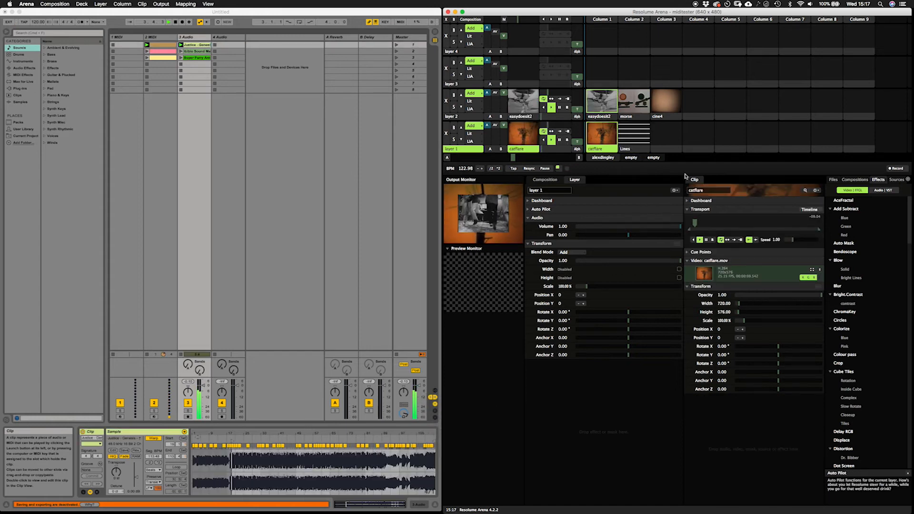
left_click(598, 109)
left_click(613, 124)
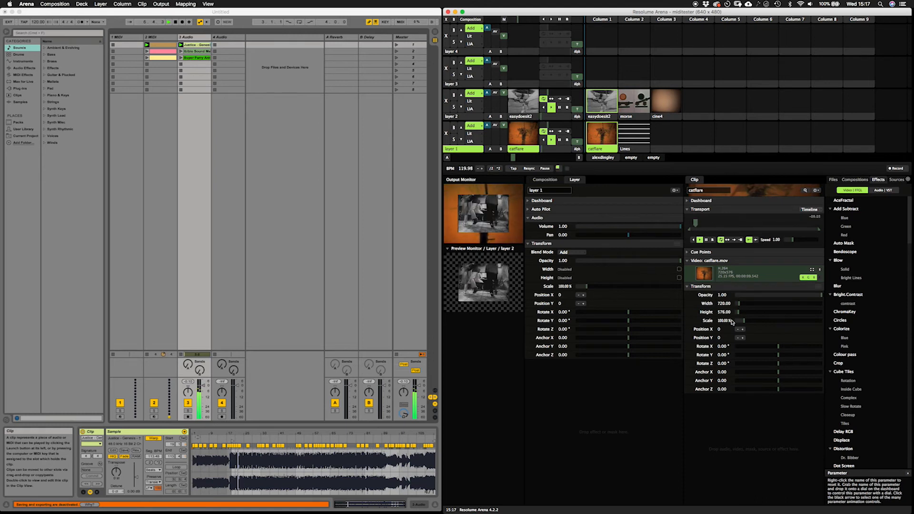
left_click_drag(744, 322, 746, 323)
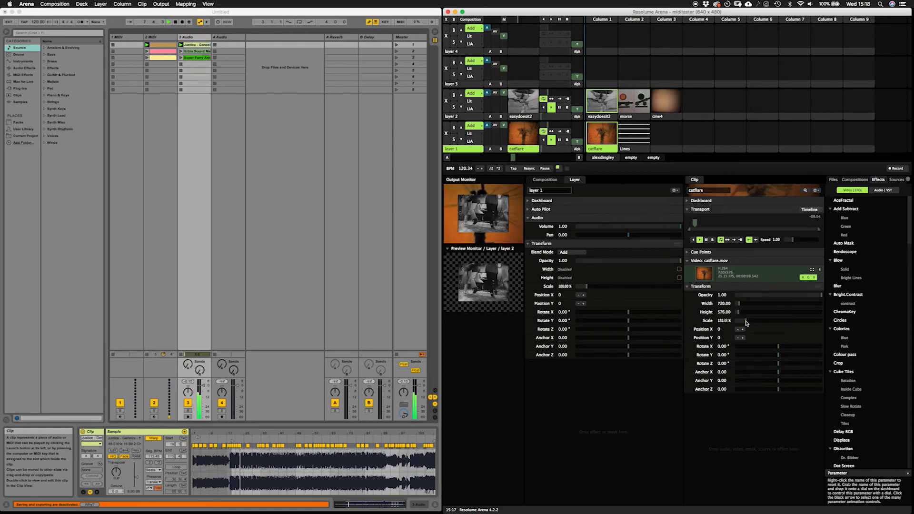
Step: Stop Live's playback, and raise the scale of the easydoesit2 clip on layer 2 to about 145%
left_click(604, 117)
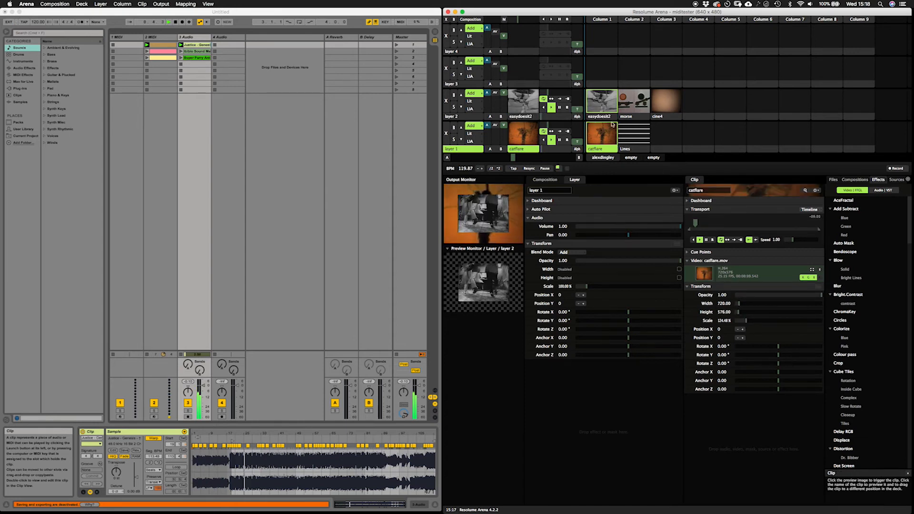
left_click(609, 114)
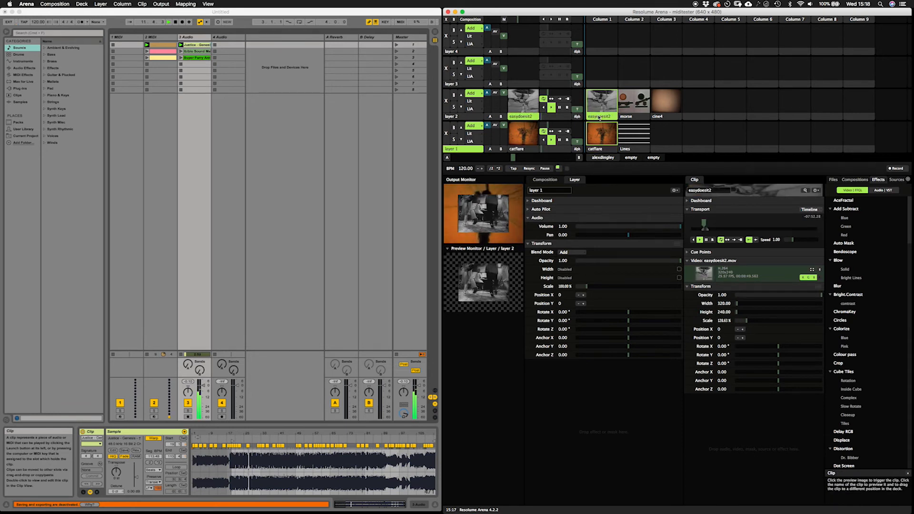
left_click(177, 29)
left_click(175, 23)
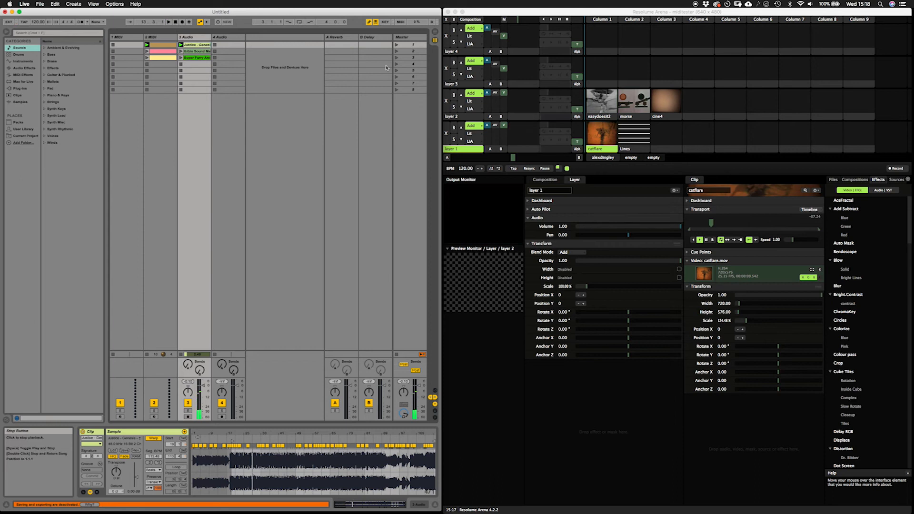
left_click(597, 120)
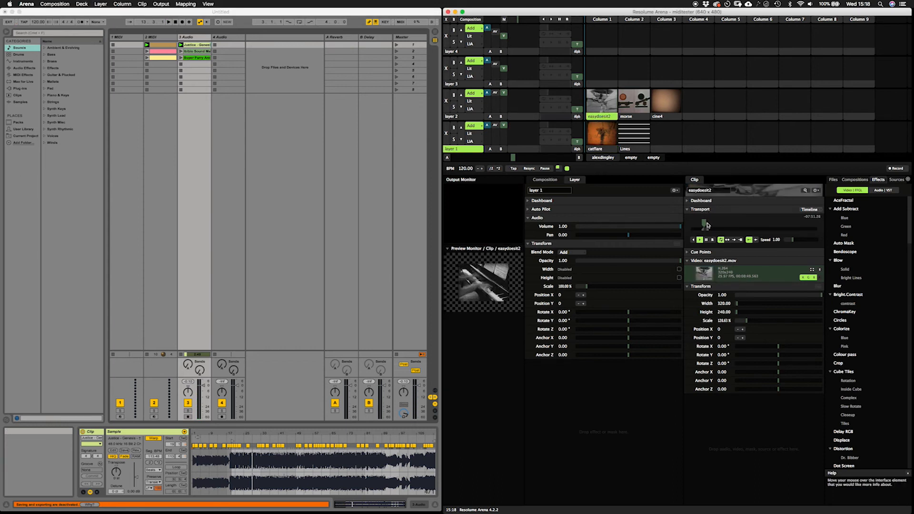
left_click_drag(741, 323, 748, 322)
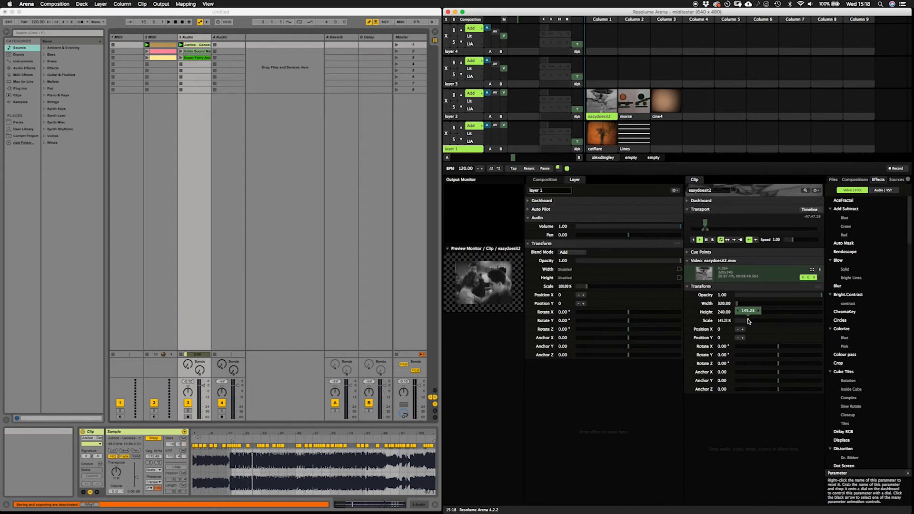
Step: Try driving the easydoesit2 clip's scale from External Audio FFT, and return it to Basic
left_click(688, 322)
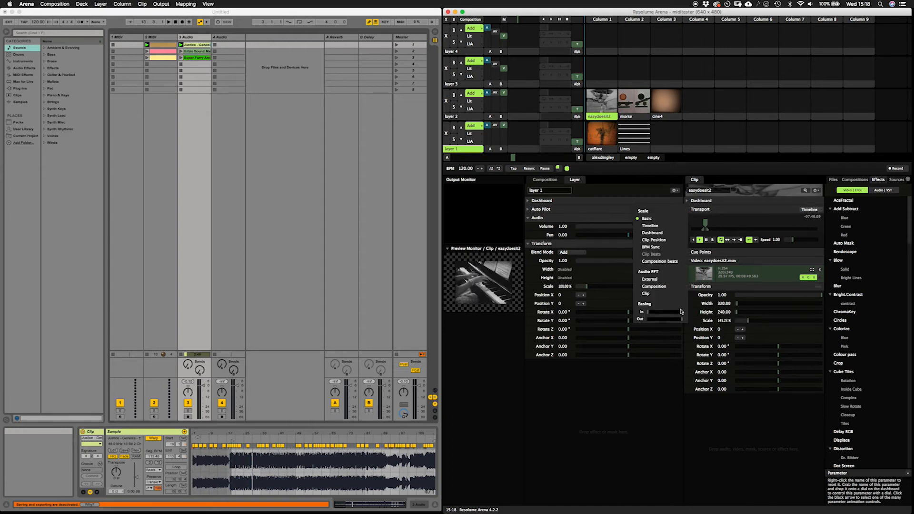
left_click(654, 281)
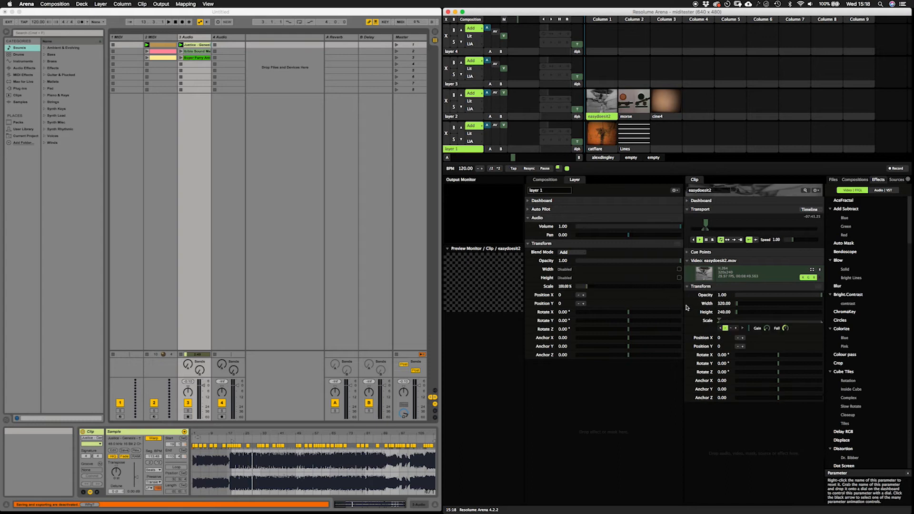
left_click(688, 323)
left_click(689, 336)
left_click(688, 324)
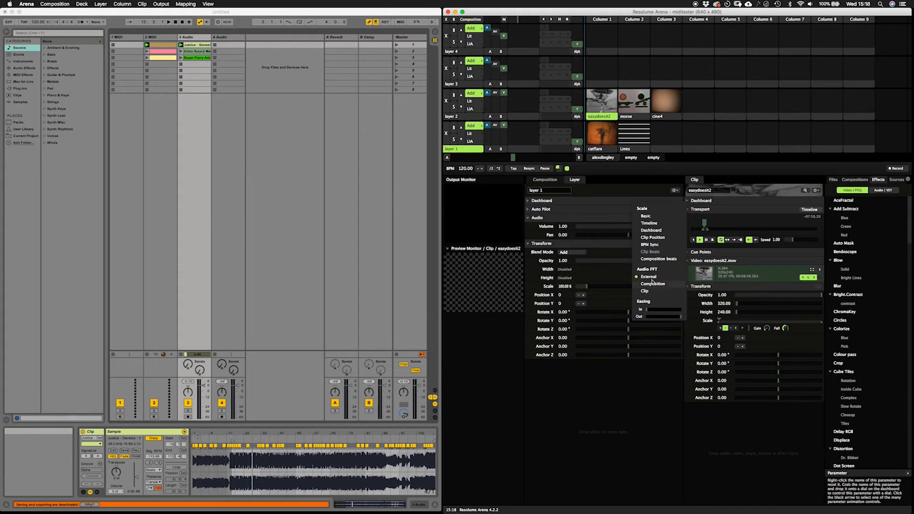
left_click(645, 216)
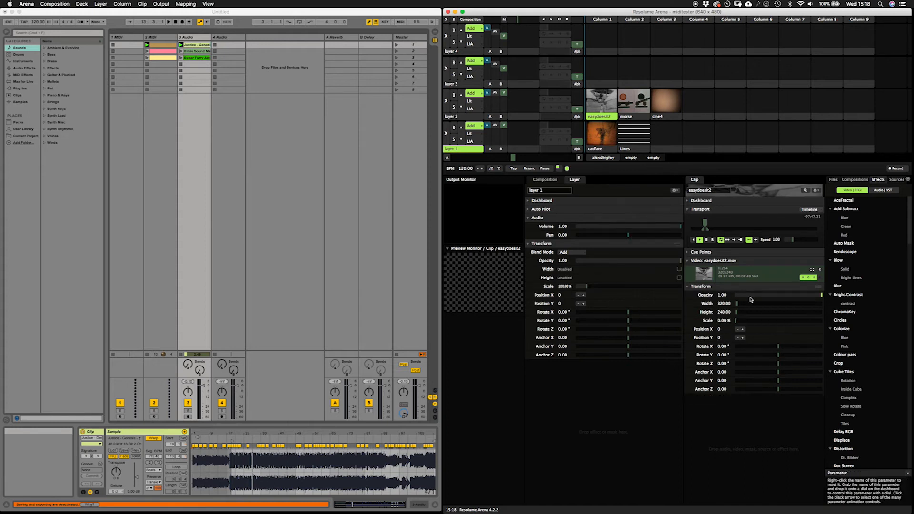
Step: Try Timeline control for the easydoesit2 clip's scale, and switch it to Audio FFT
left_click(688, 324)
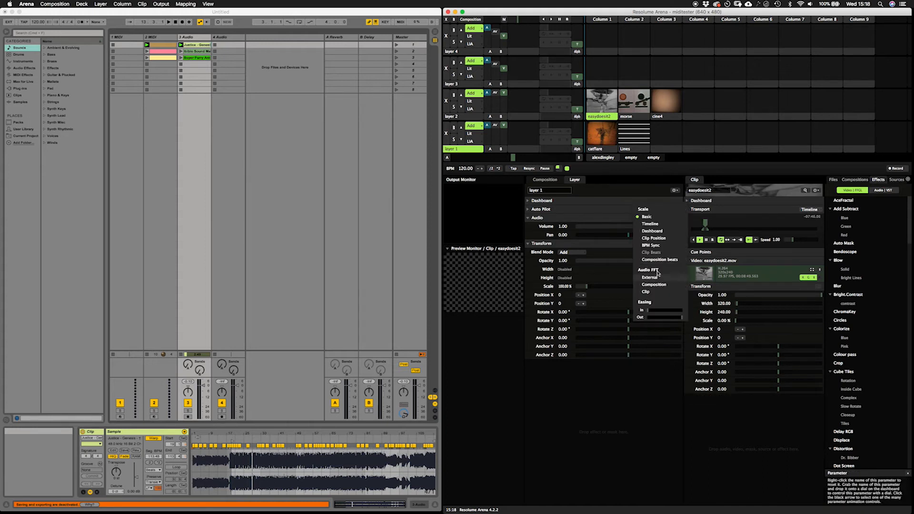
left_click(645, 224)
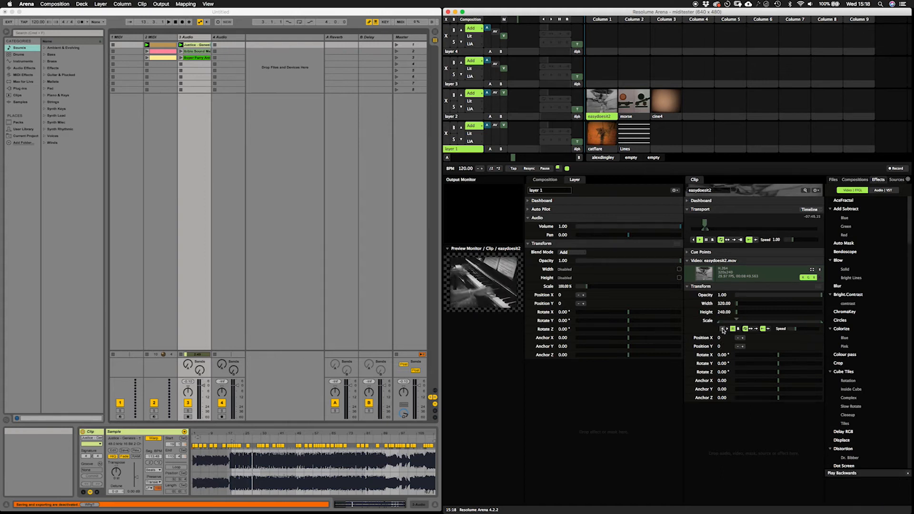
left_click(688, 322)
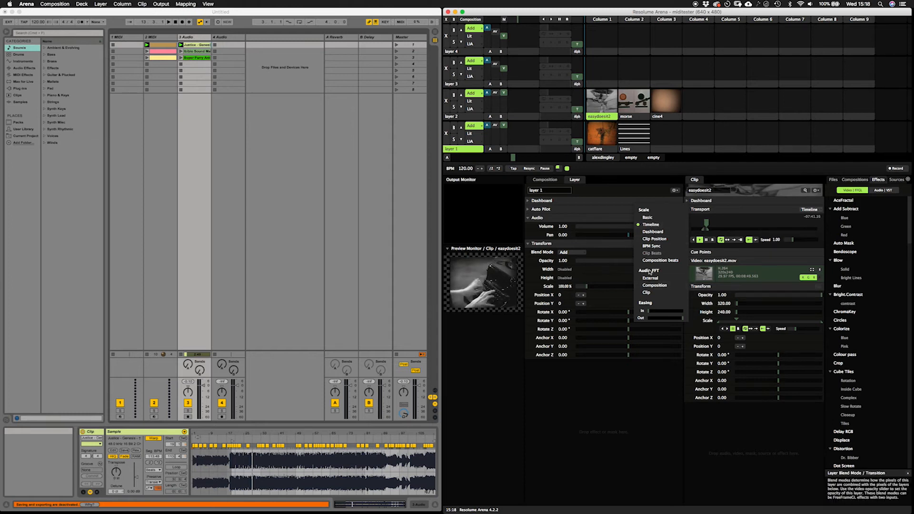
left_click(649, 271)
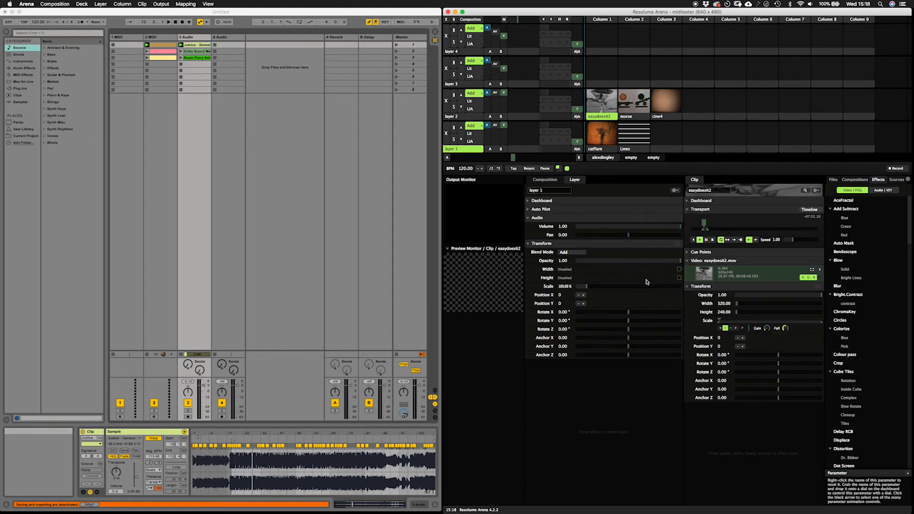
Step: Keep External Audio FFT as the easydoesit2 clip's scale control and raise the lower limit of its scale range
left_click(687, 323)
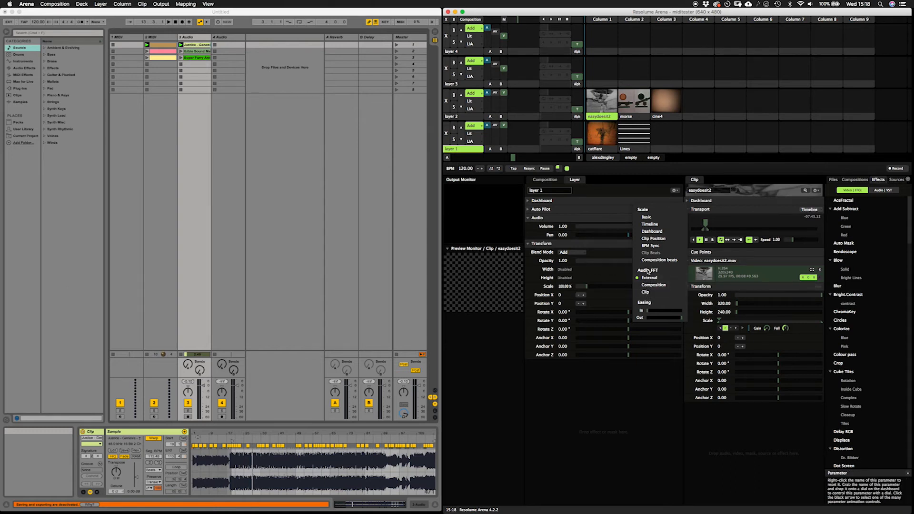
left_click(695, 326)
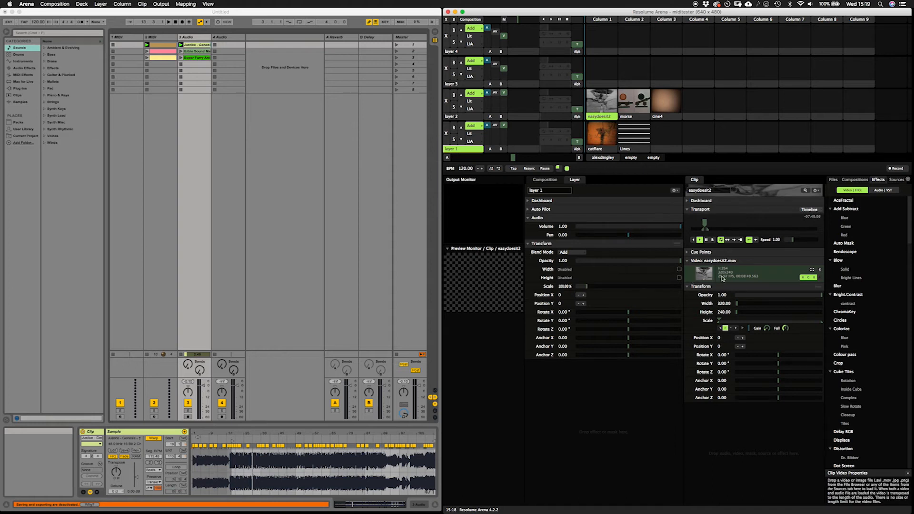
left_click_drag(719, 322, 732, 322)
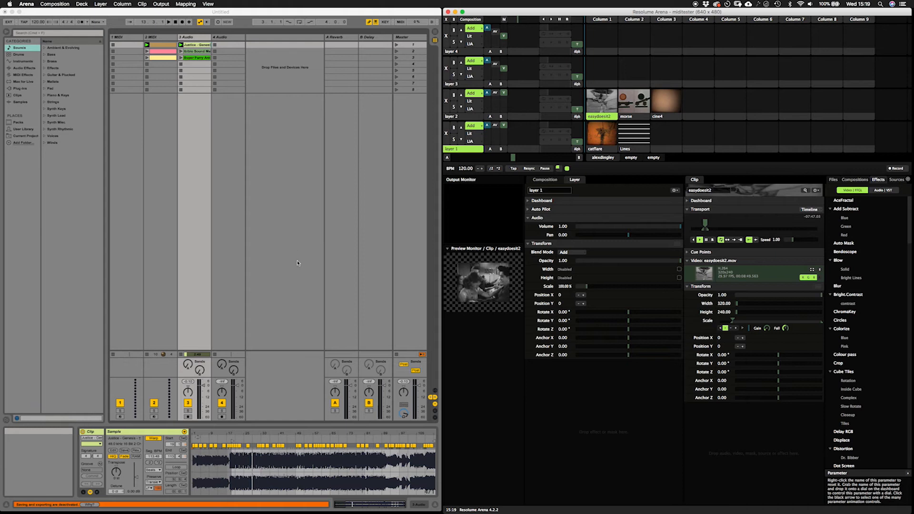
Step: Launch the cine4 clip on layer 2 and preview the easydoesit2 clip
left_click(493, 289)
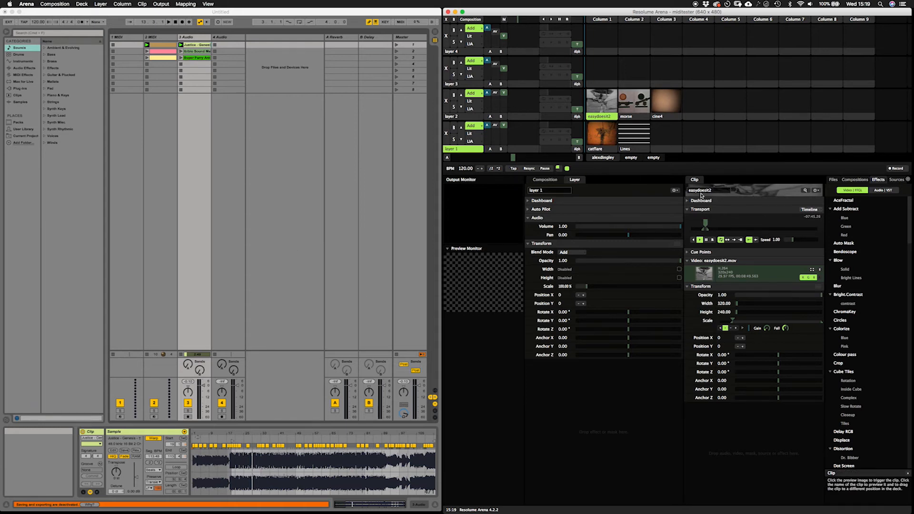
left_click(666, 101)
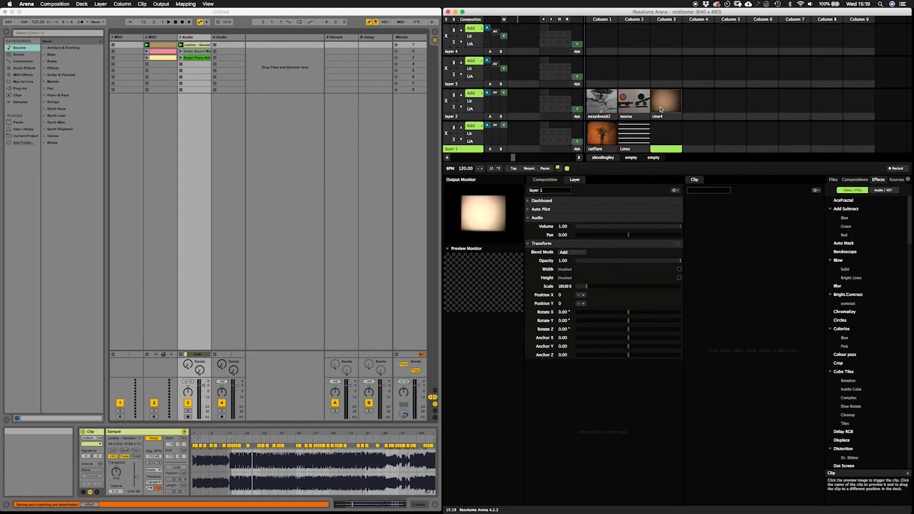
left_click(600, 117)
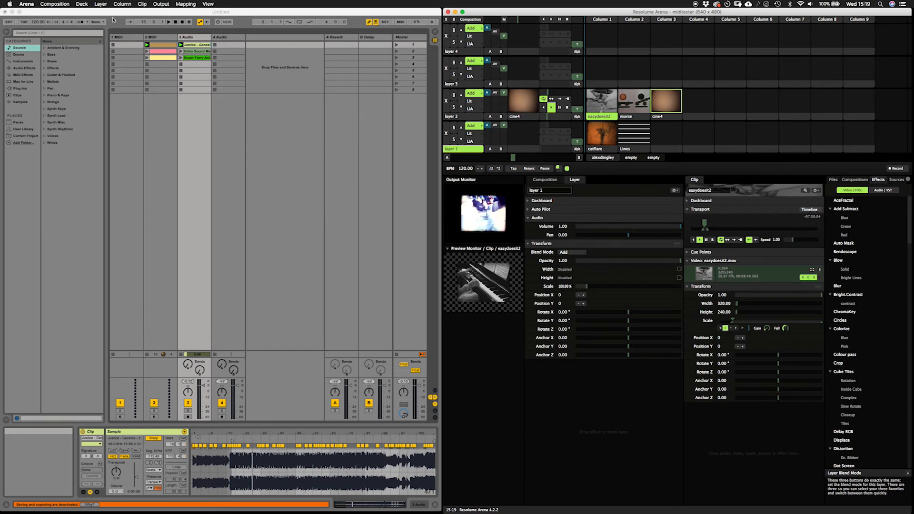
Step: Switch to Audio MIDI Setup and delete the existing Multi-Output Device
key("super+space")
type("a")
key("BackSpace")
type("midi")
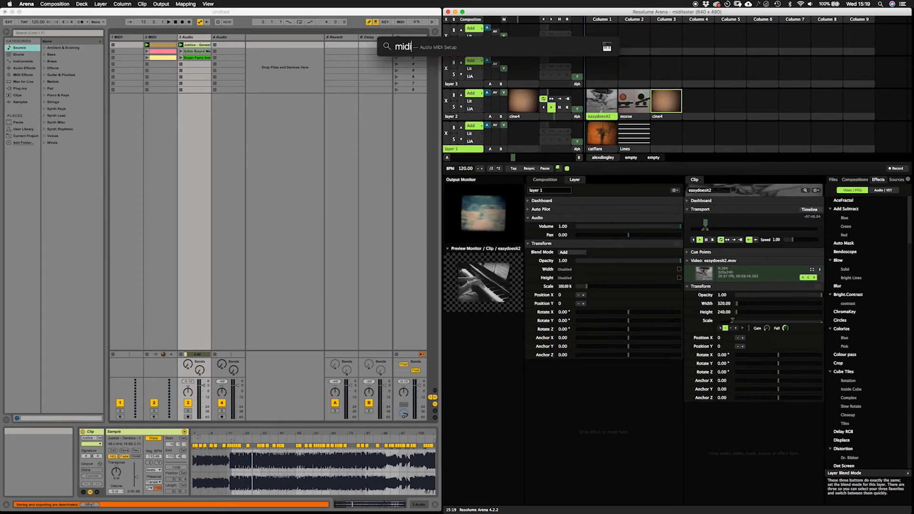
key("Return")
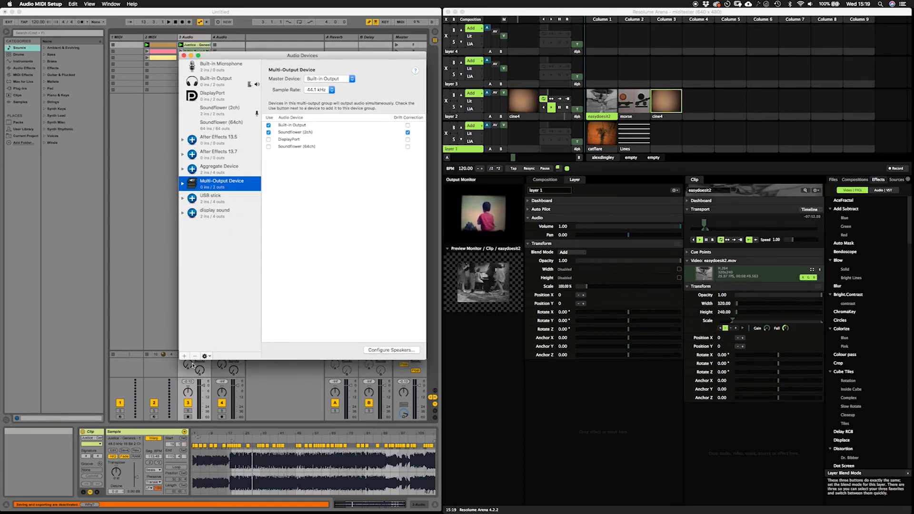
left_click(195, 356)
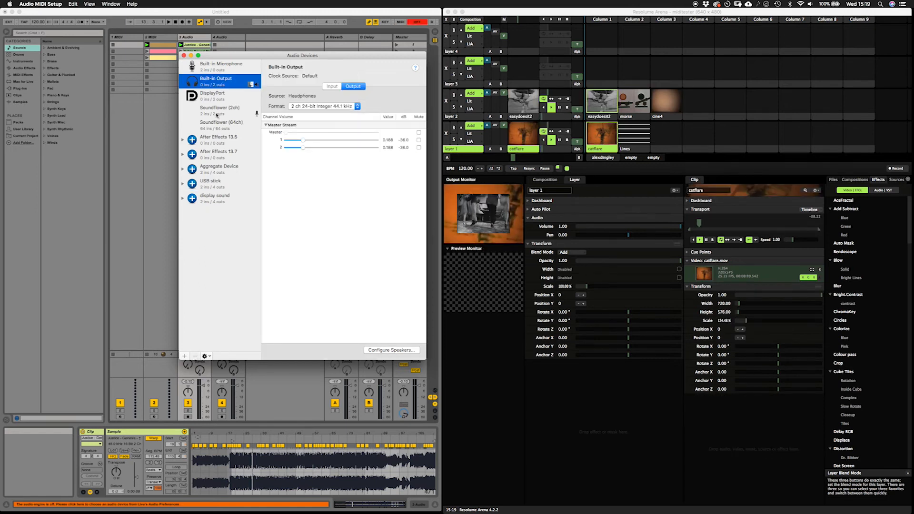
Step: Examine the Soundflower (2ch) and Built-in Output devices and their sound input and output assignment options
left_click(208, 112)
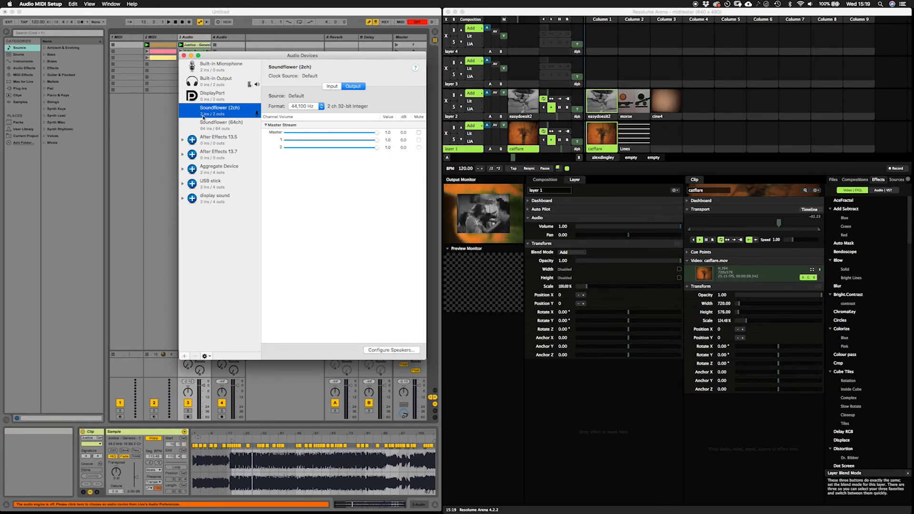
left_click_drag(216, 58, 226, 125)
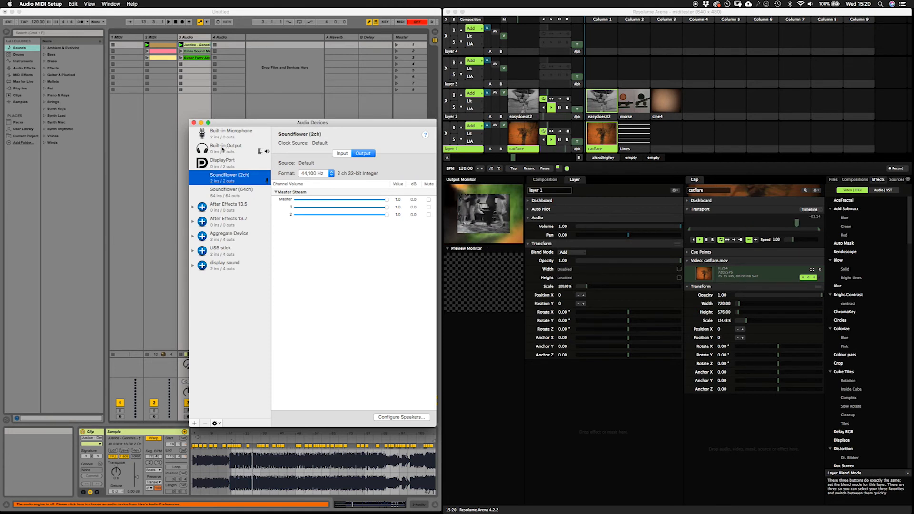
left_click(216, 424)
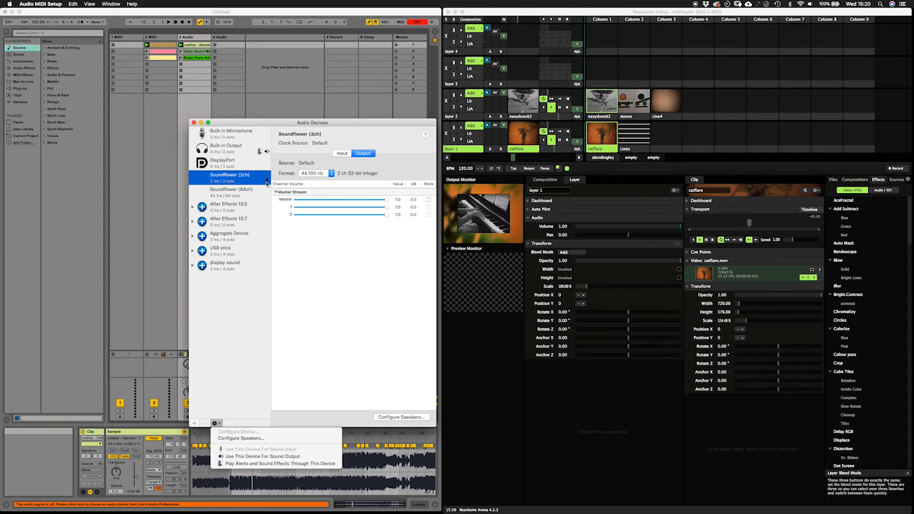
left_click(265, 181)
left_click(229, 150)
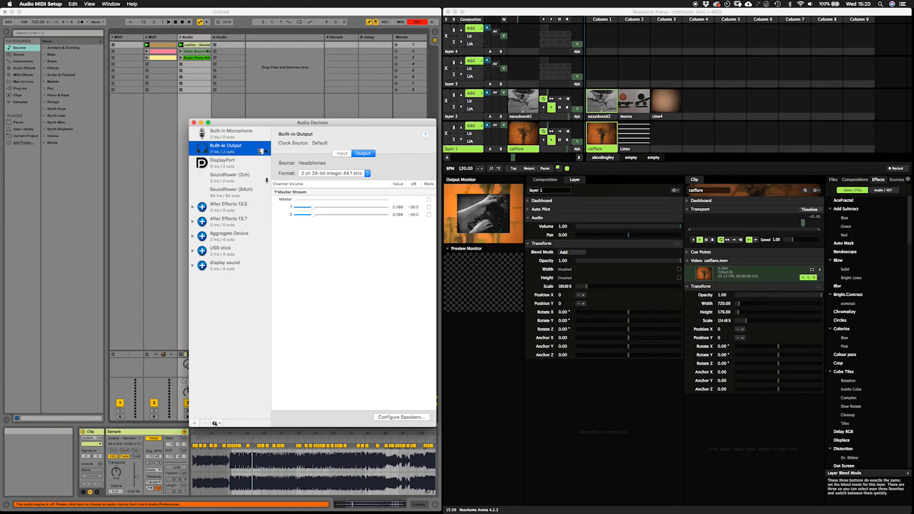
left_click(215, 423)
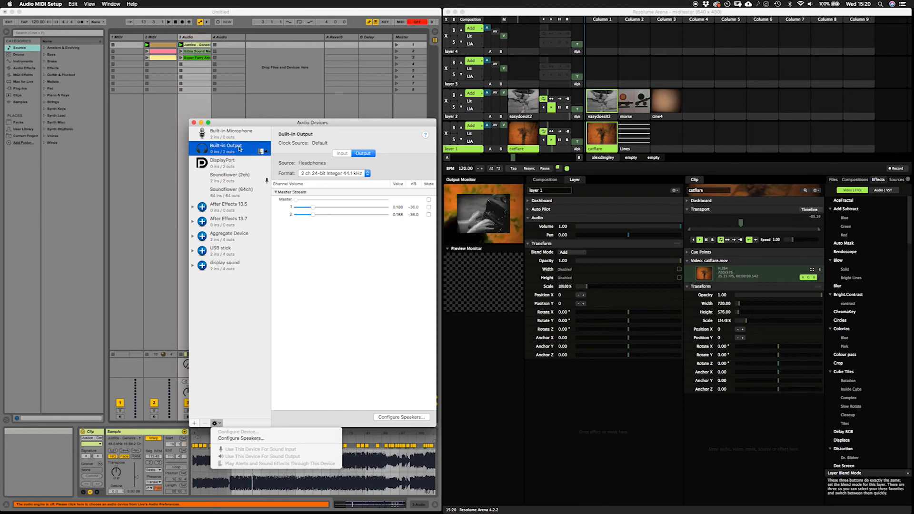
left_click(232, 181)
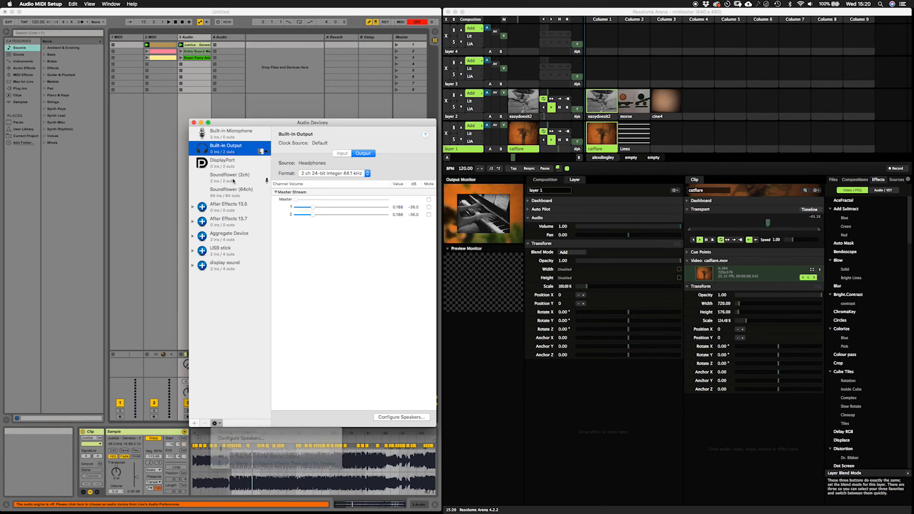
left_click(231, 179)
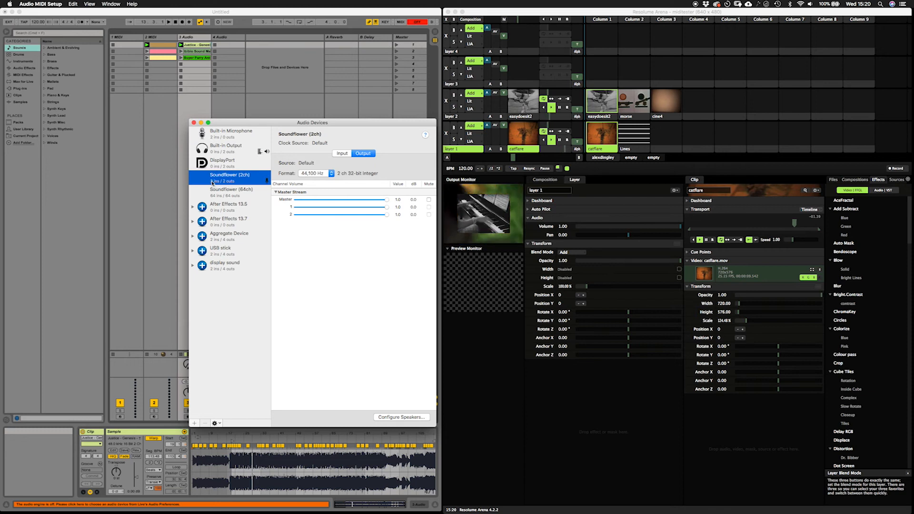
left_click(217, 146)
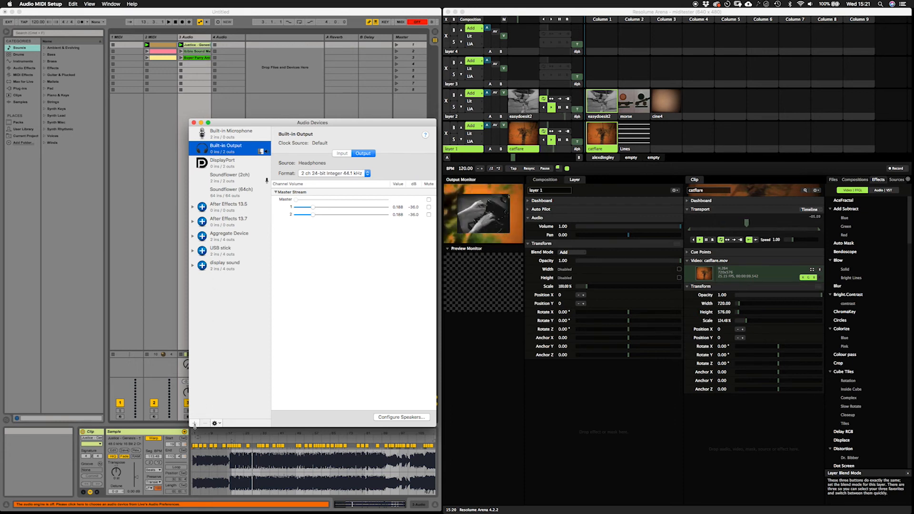
Step: Create a Multi-Output Device that uses both Built-in Output and Soundflower (2ch)
left_click(195, 424)
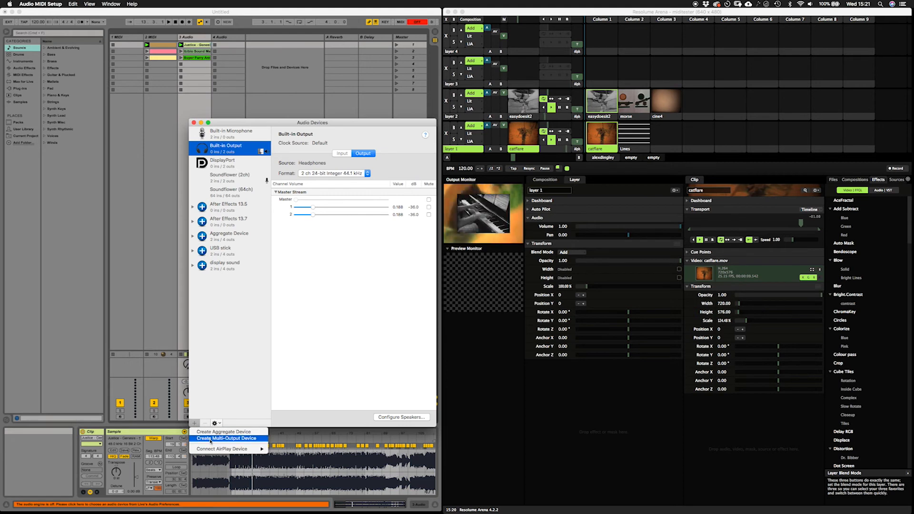
left_click(212, 439)
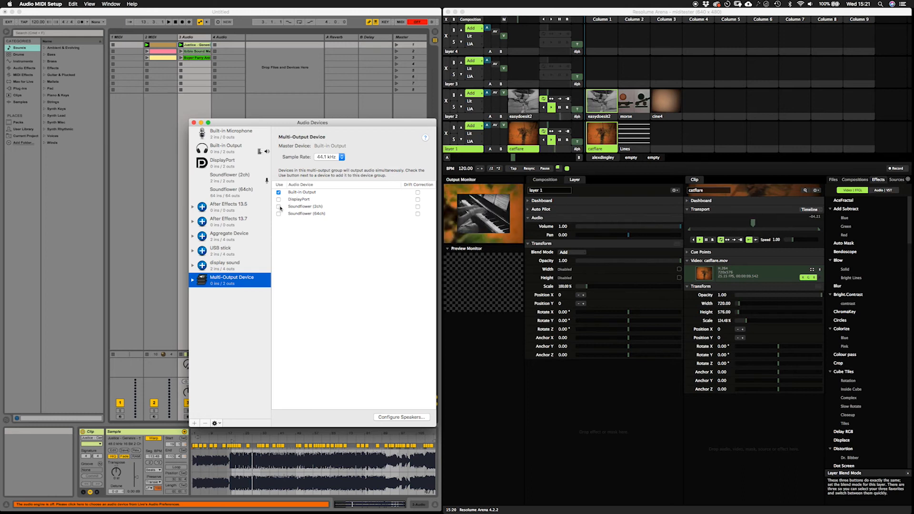
left_click(278, 207)
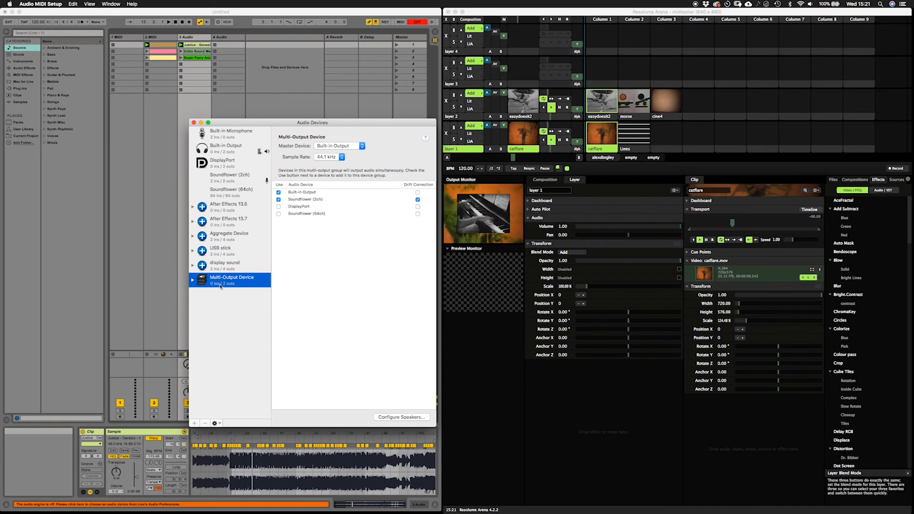
left_click_drag(244, 123, 205, 196)
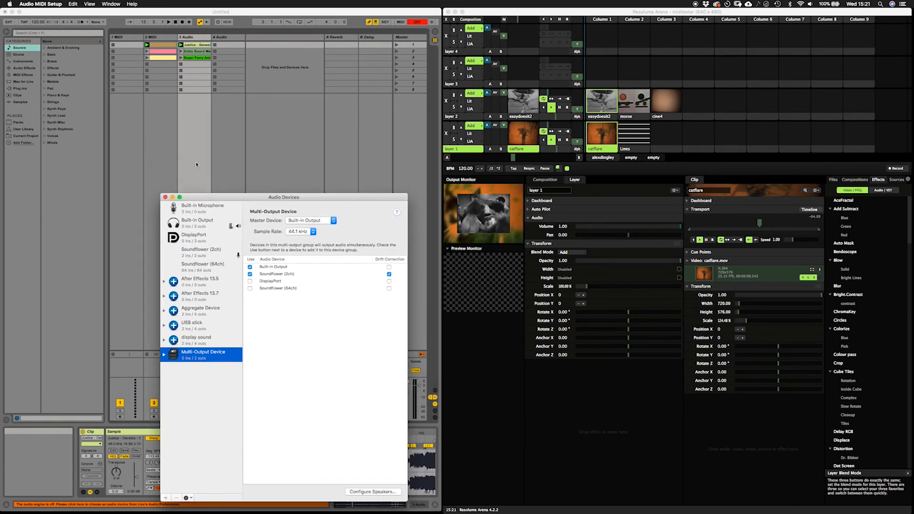
Step: In Ableton Live's audio preferences, set the output device to Multi-Output Device and the input device to Soundflower (2ch), keeping the CoreAudio driver
left_click(200, 113)
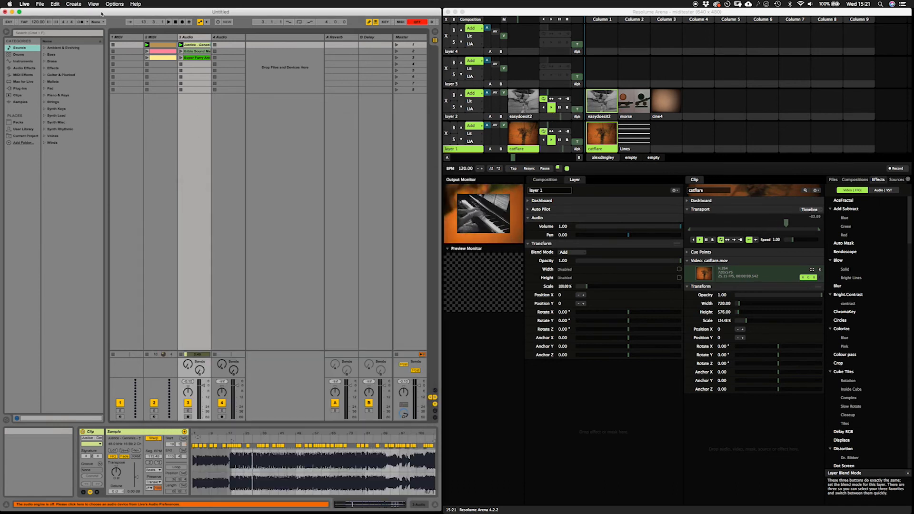
left_click(24, 4)
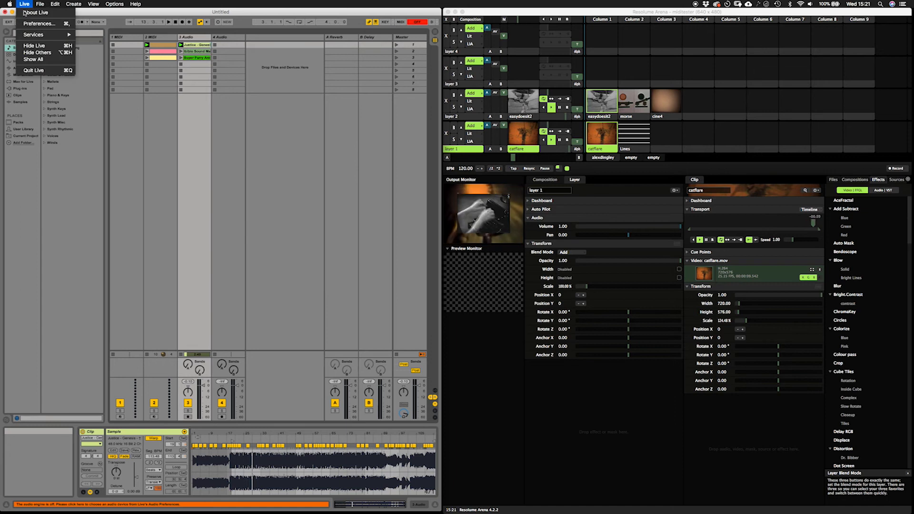
left_click(34, 24)
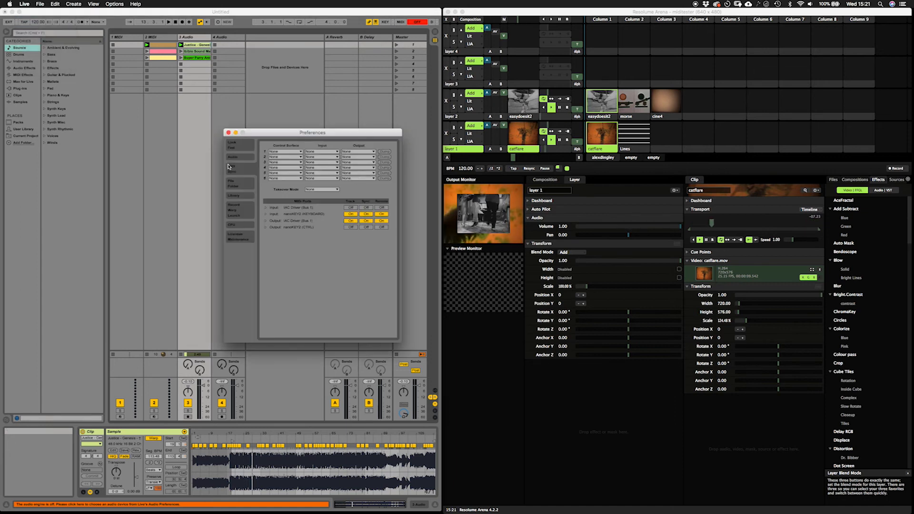
left_click(233, 158)
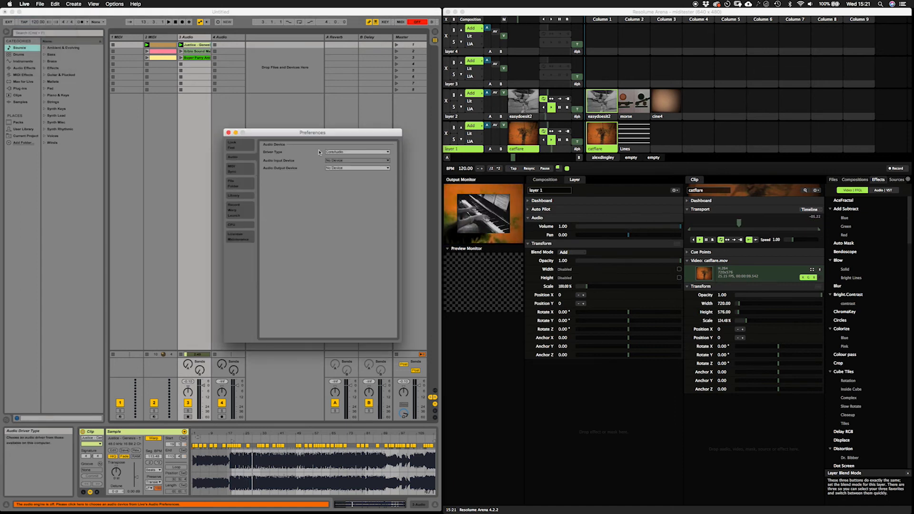
left_click(336, 153)
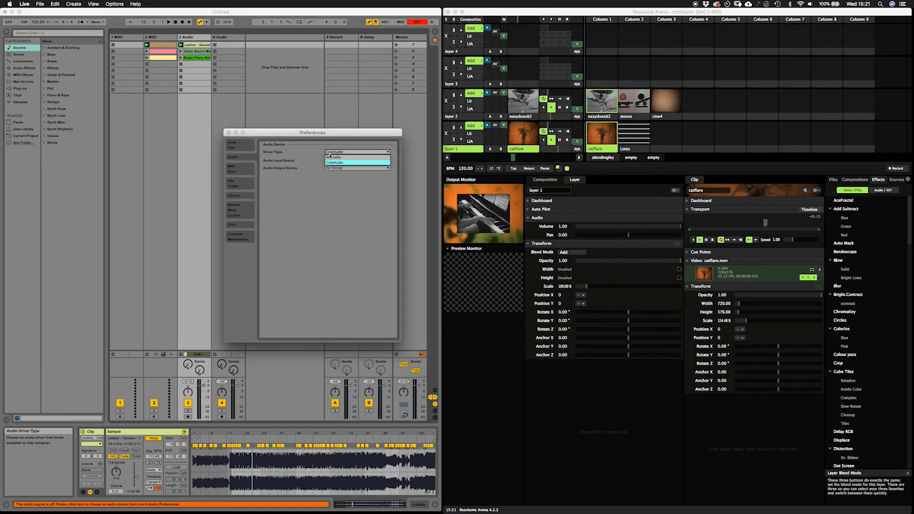
left_click(327, 162)
left_click(330, 169)
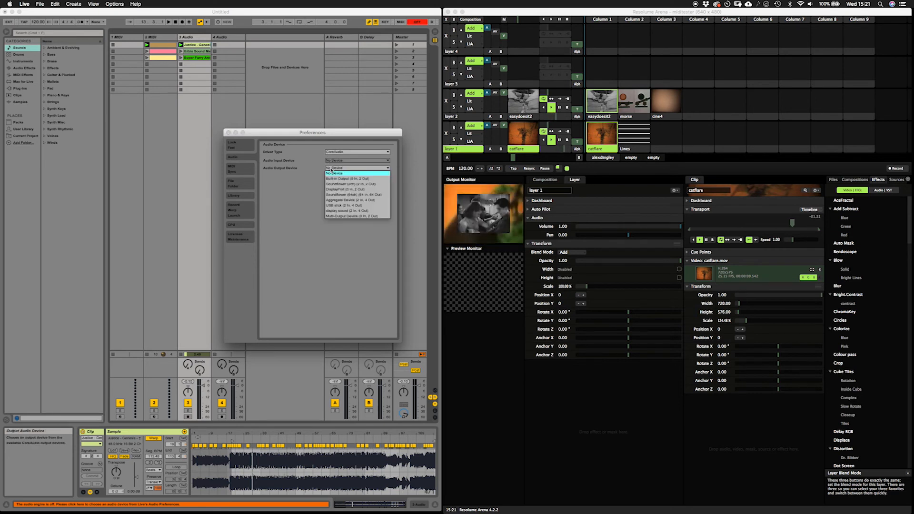
left_click(331, 216)
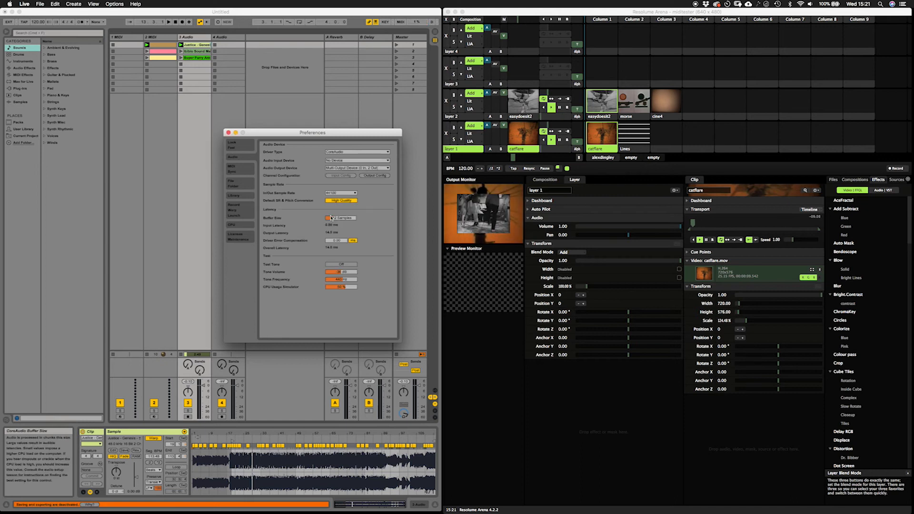
left_click(334, 162)
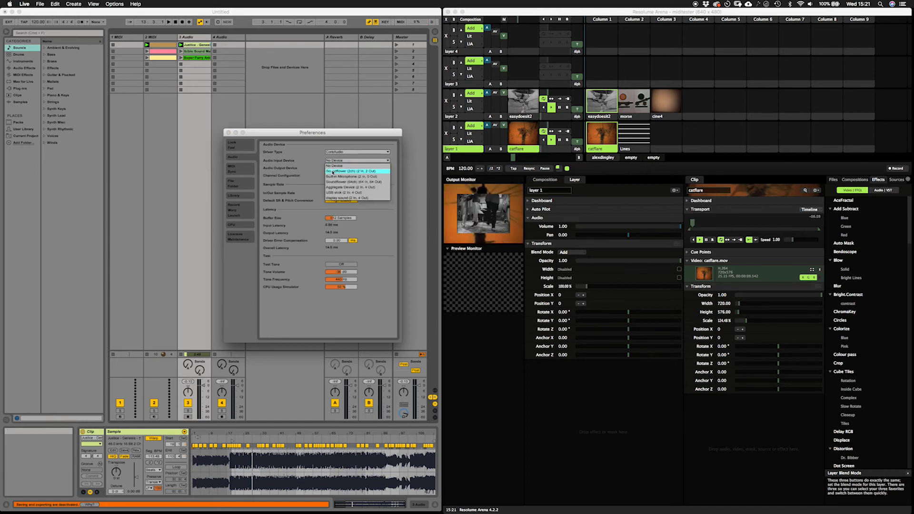
left_click(332, 172)
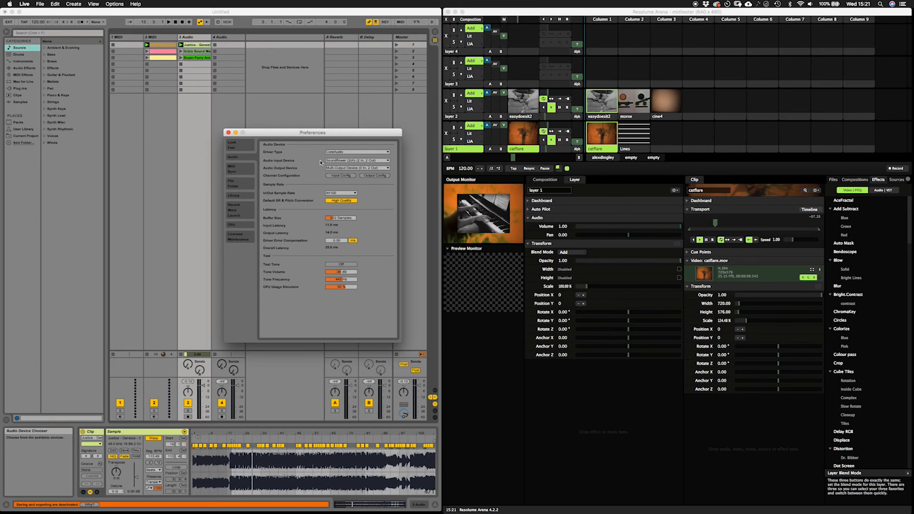
left_click_drag(316, 134, 264, 147)
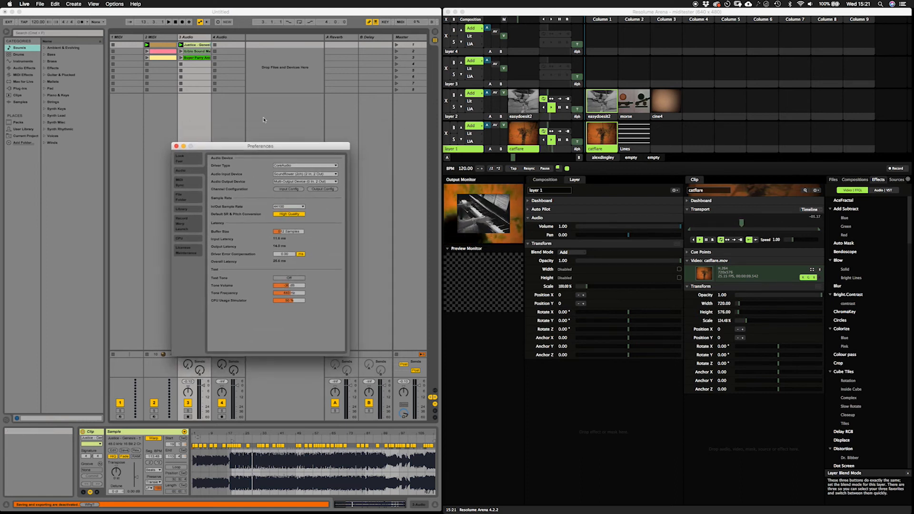
Step: Switch to Resolume Arena, open its audio preferences, and check the External Audio FFT Input setting
left_click(507, 12)
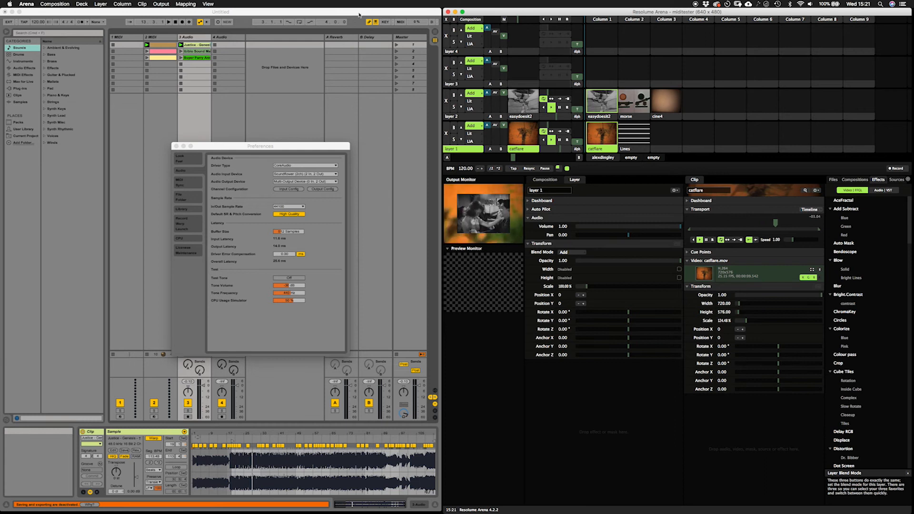
left_click(51, 3)
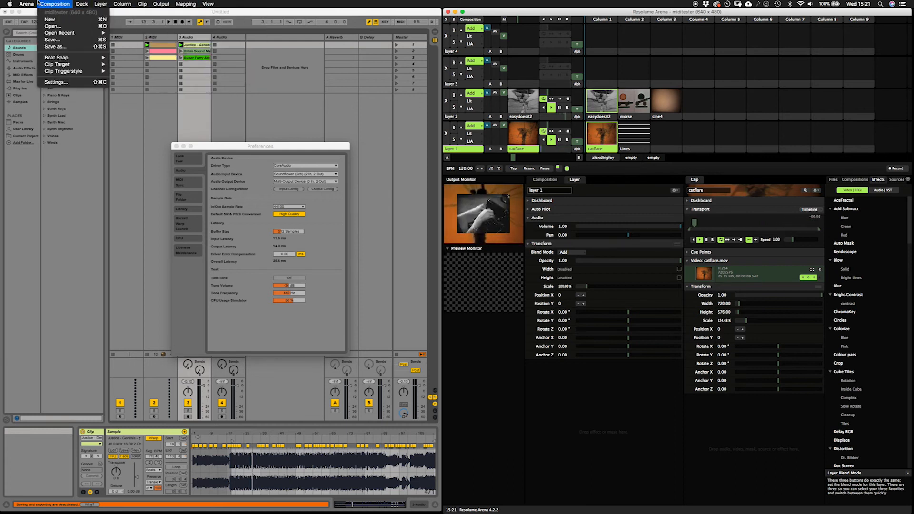
left_click(48, 13)
left_click_drag(612, 196, 592, 154)
left_click(397, 177)
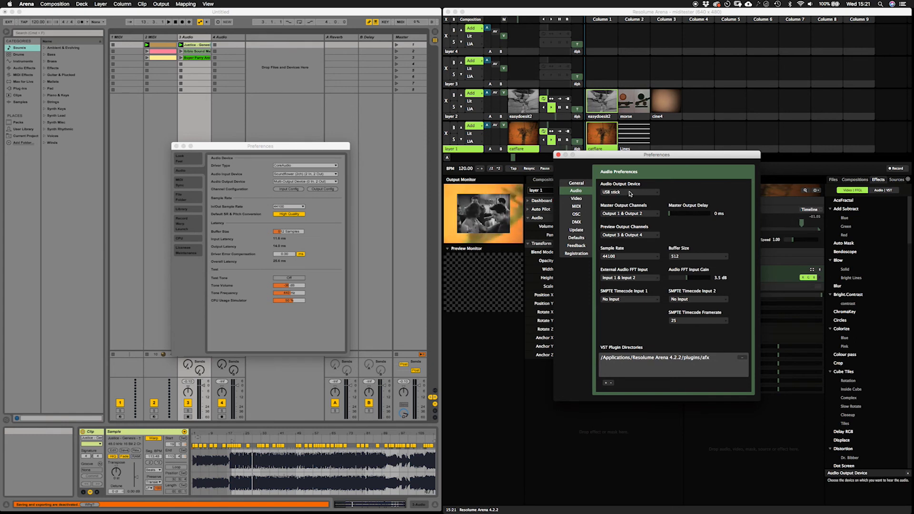
left_click(631, 279)
left_click(624, 277)
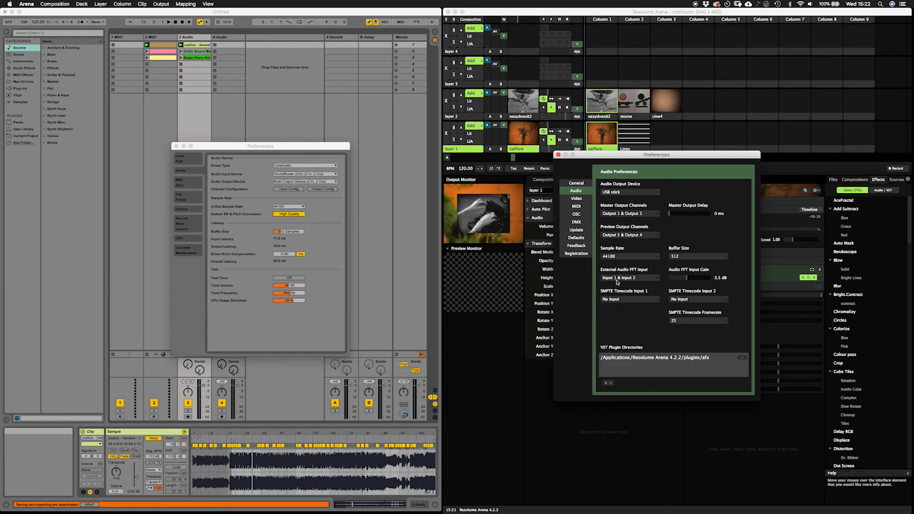
Step: Start Live's playback, keep Input 1 & Input 2 as Arena's External Audio FFT Input, set the FFT input gain to 6.3 dB, and close the preferences
left_click(620, 278)
left_click(620, 278)
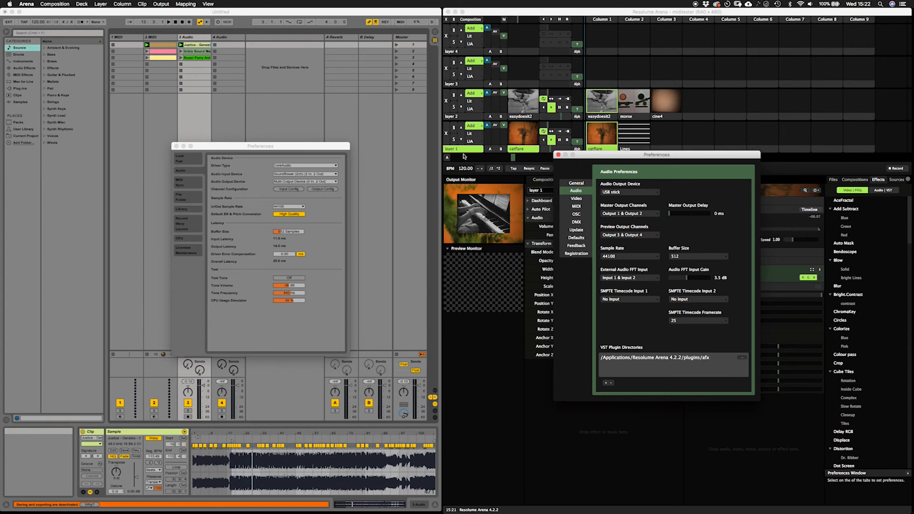
left_click(626, 277)
left_click(621, 277)
left_click_drag(689, 278, 688, 278)
left_click(181, 12)
key("space")
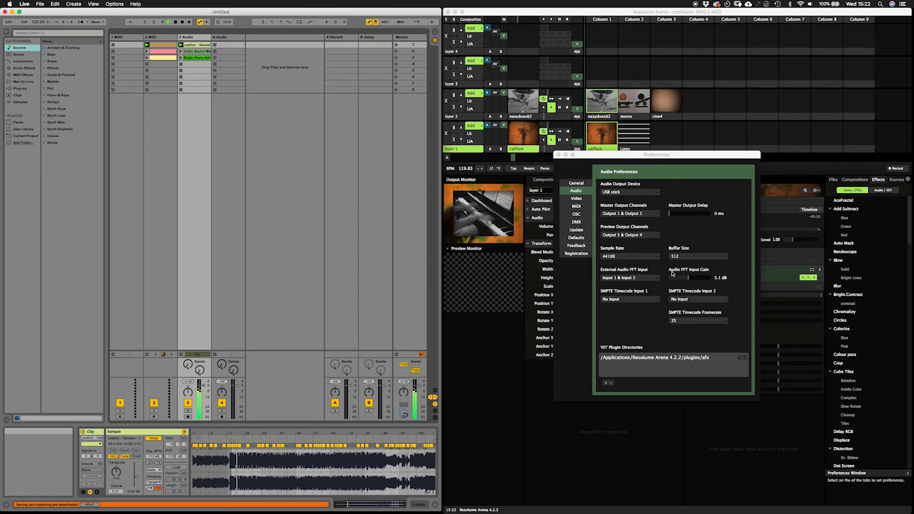
left_click(687, 277)
mouse_move(688, 278)
left_mouse_down()
mouse_move(701, 281)
mouse_move(682, 281)
mouse_move(690, 281)
left_mouse_up()
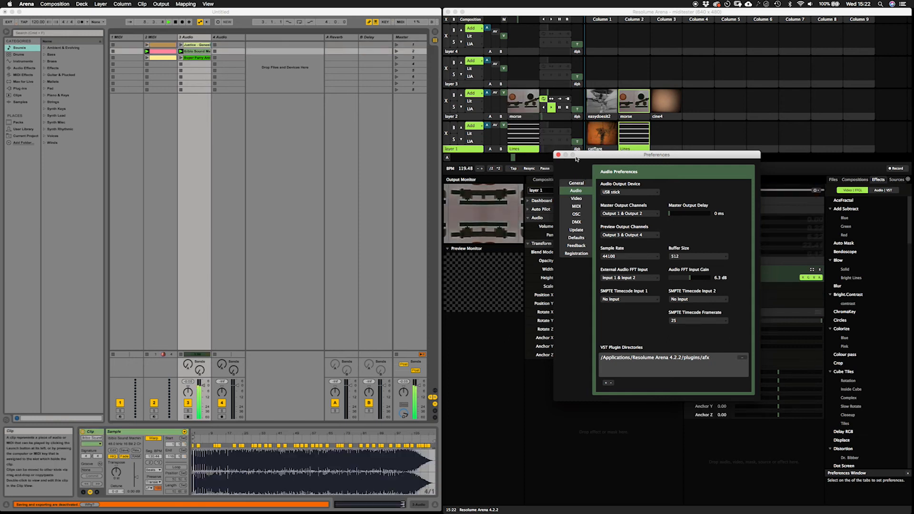
left_click(558, 154)
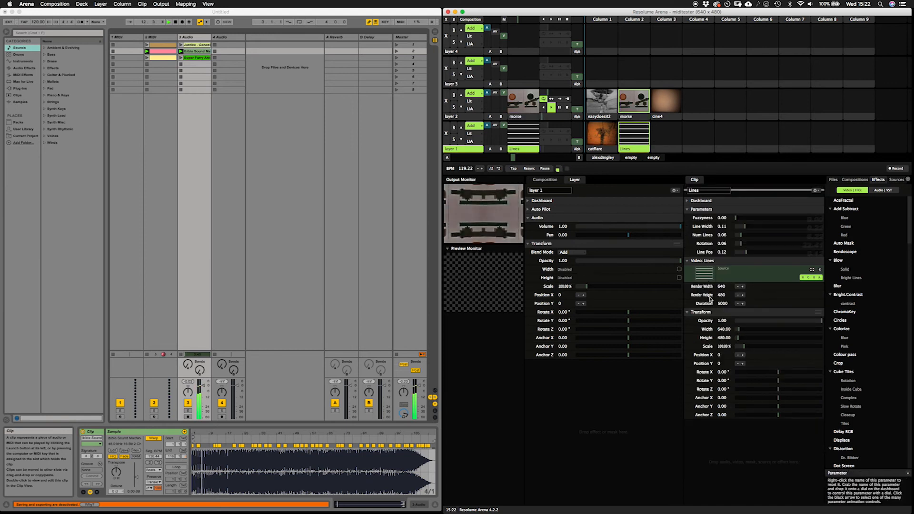
Step: Stop Live's playback and set the Mirror effect's In / Out parameter on the morse clip to the Composition audio FFT
left_click(638, 115)
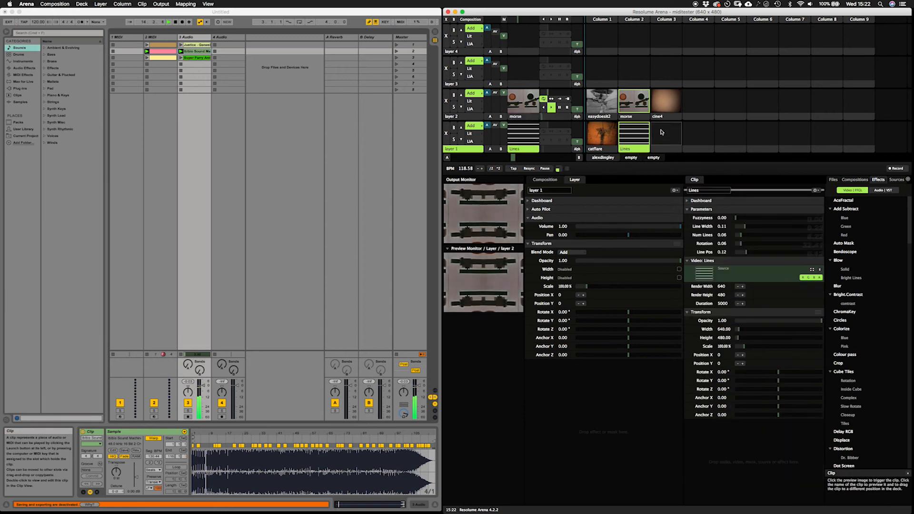
left_click(174, 22)
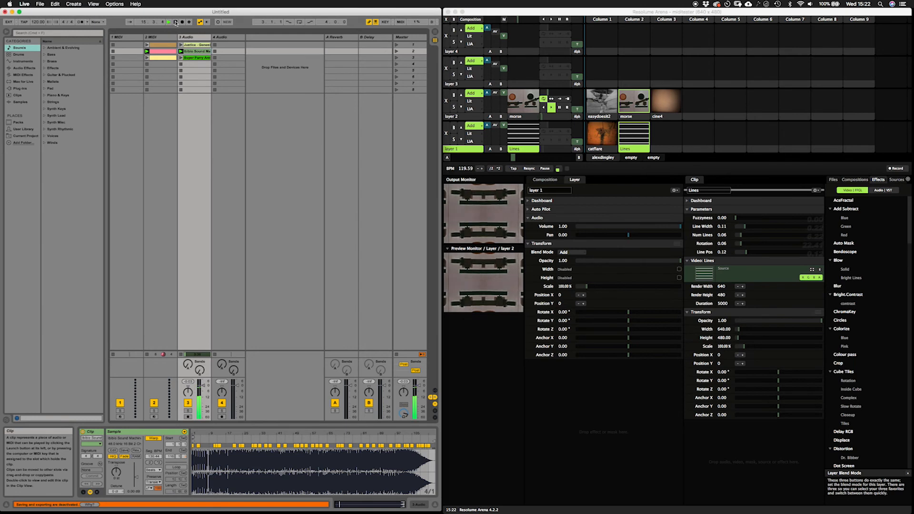
left_click(175, 22)
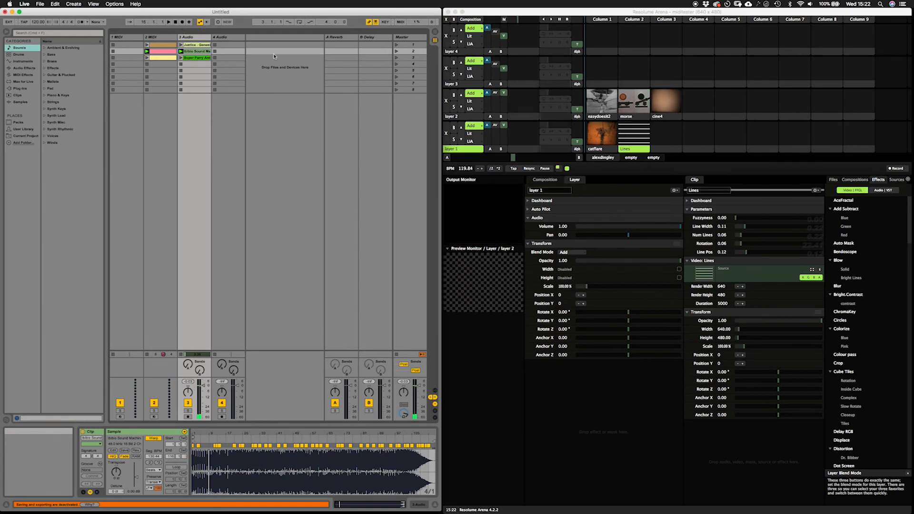
left_click(639, 117)
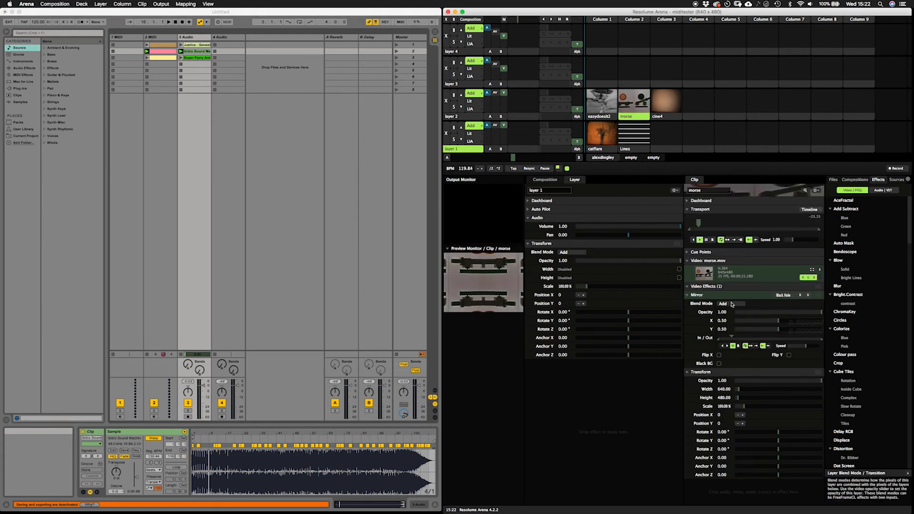
left_click(687, 339)
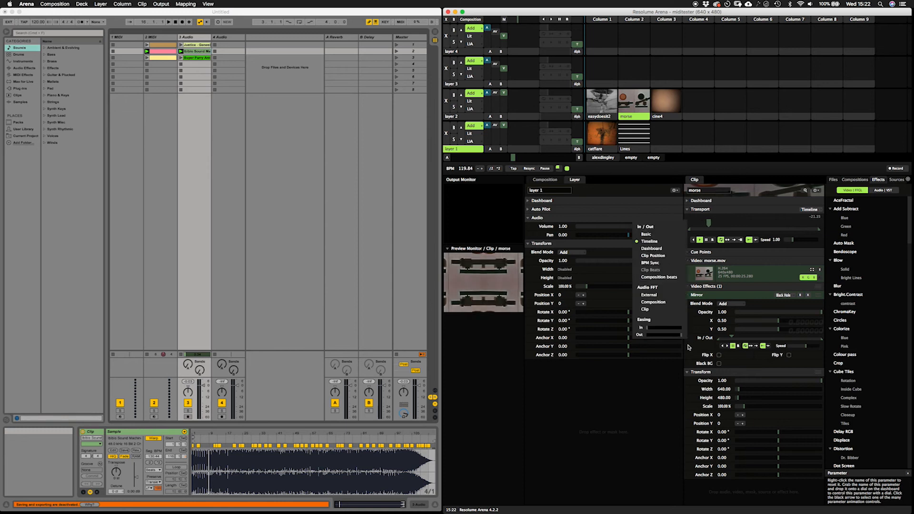
left_click(659, 302)
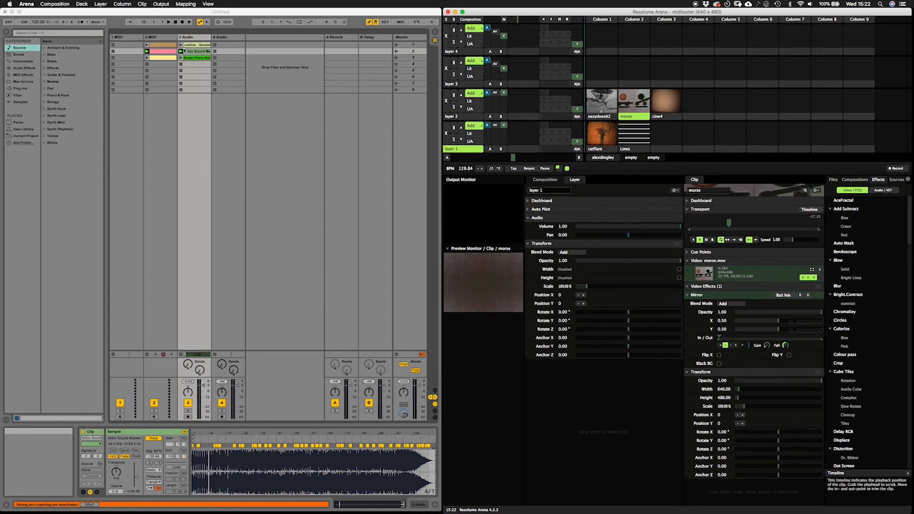
Step: Resume Live's playback and try to open the animation options of the Lines clip's Num Lines parameter
key("space")
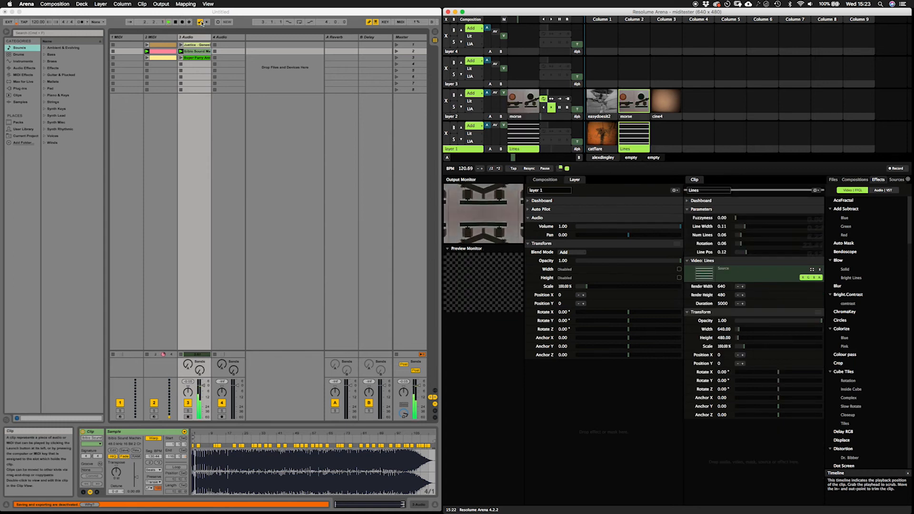
left_click(635, 149)
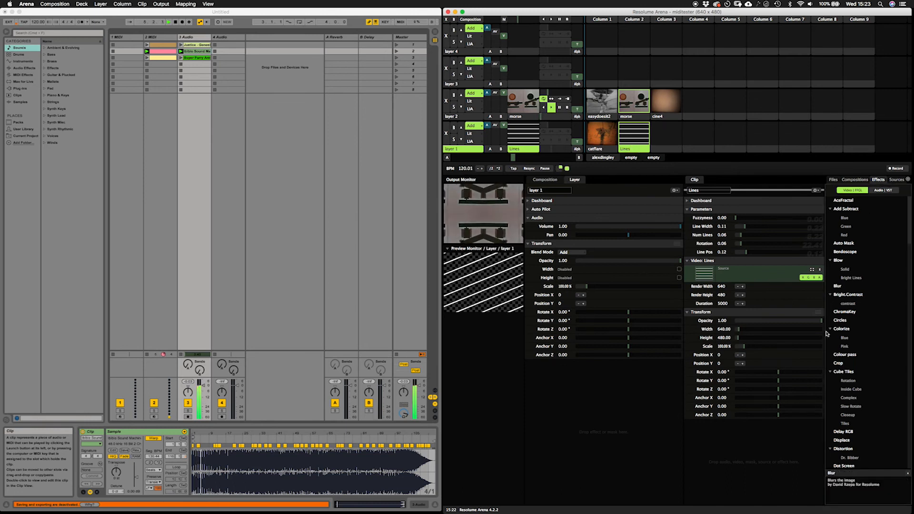
left_click(688, 234)
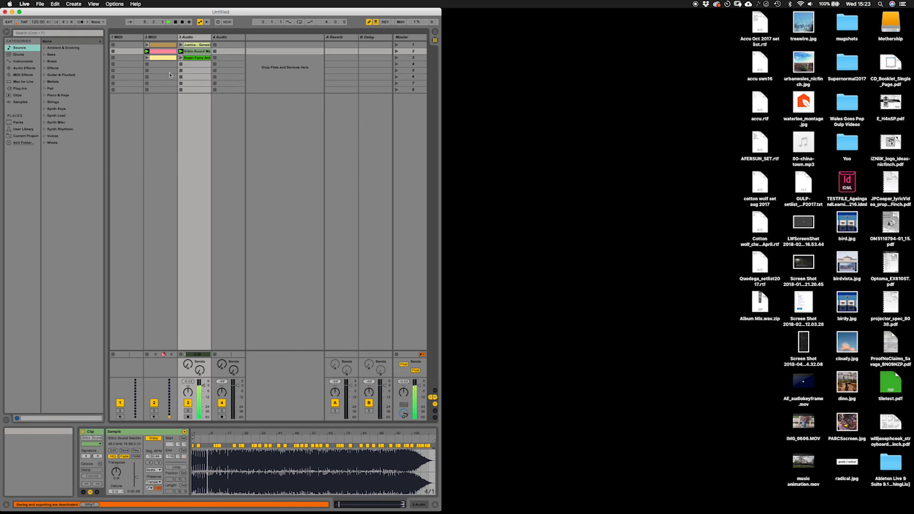
Step: Stop Live's playback, reopen Resolume Arena, and narrow its window to fit beside Ableton Live
left_click(176, 23)
key("super+space")
type("ar")
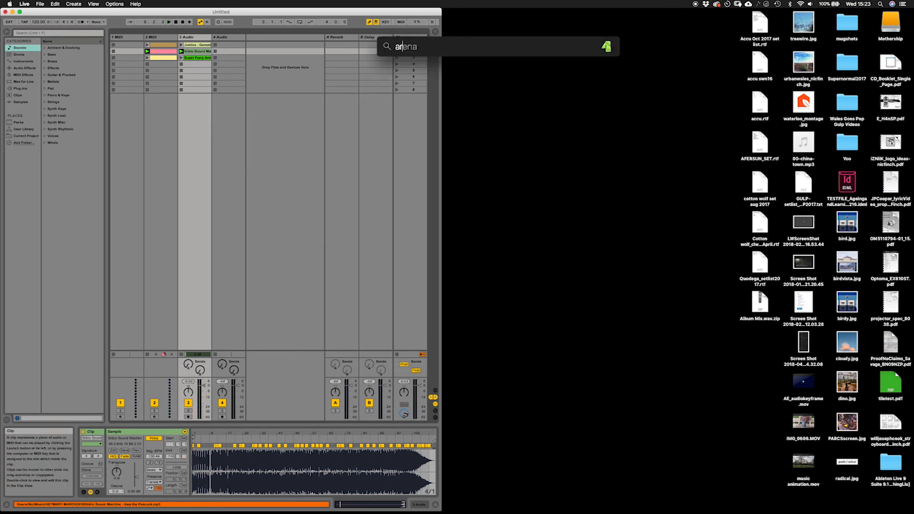
key("Return")
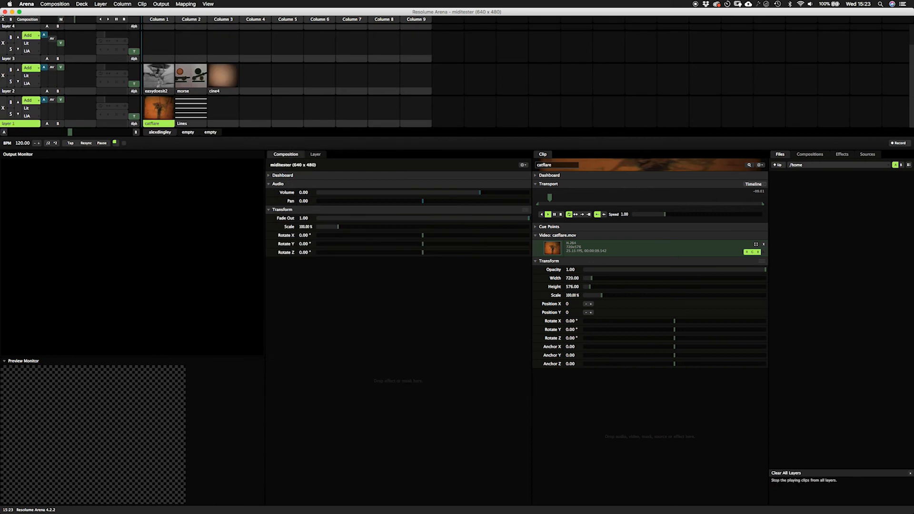
left_click_drag(5, 17, 436, 69)
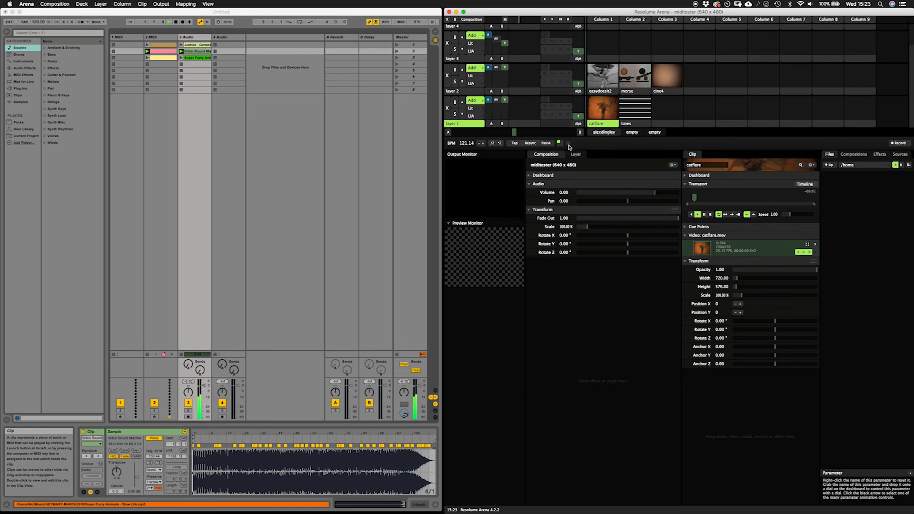
Step: Launch Column 1 in Arena while Live plays, and stop Live's playback
left_click(601, 21)
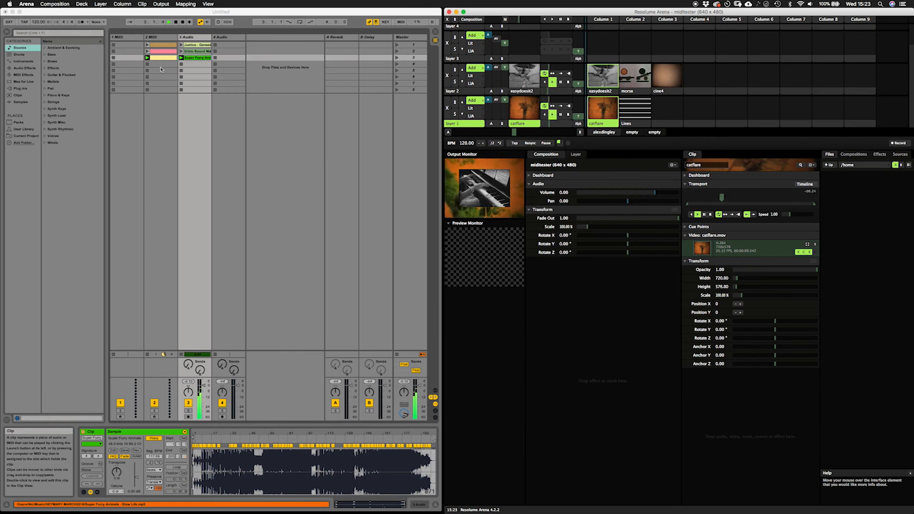
left_click(169, 18)
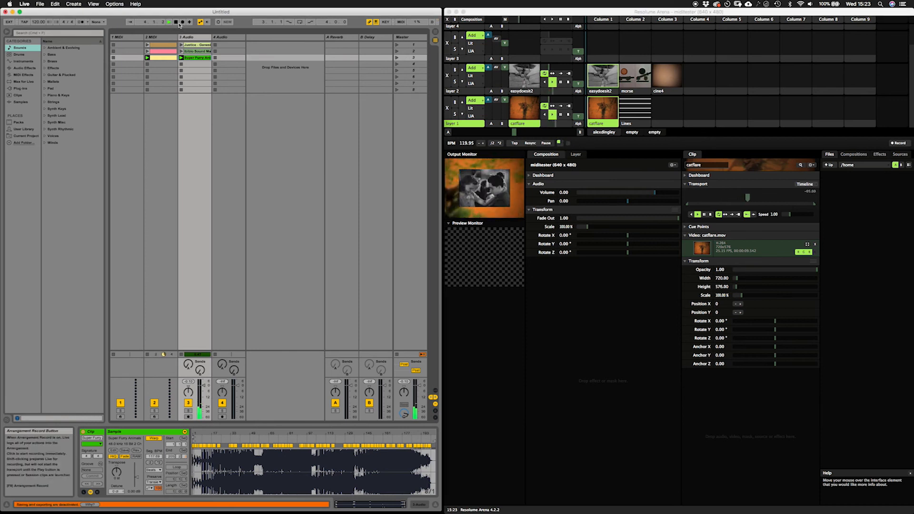
left_click(175, 22)
left_click(515, 18)
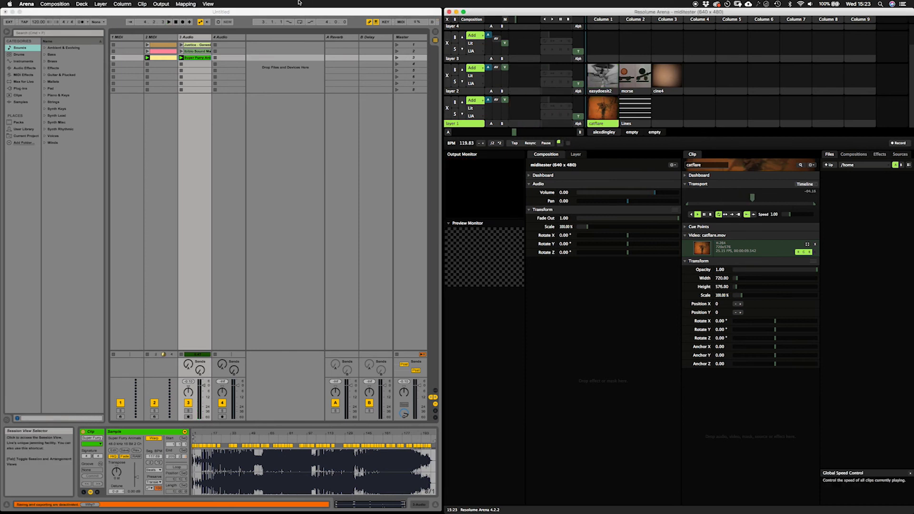
left_click(184, 4)
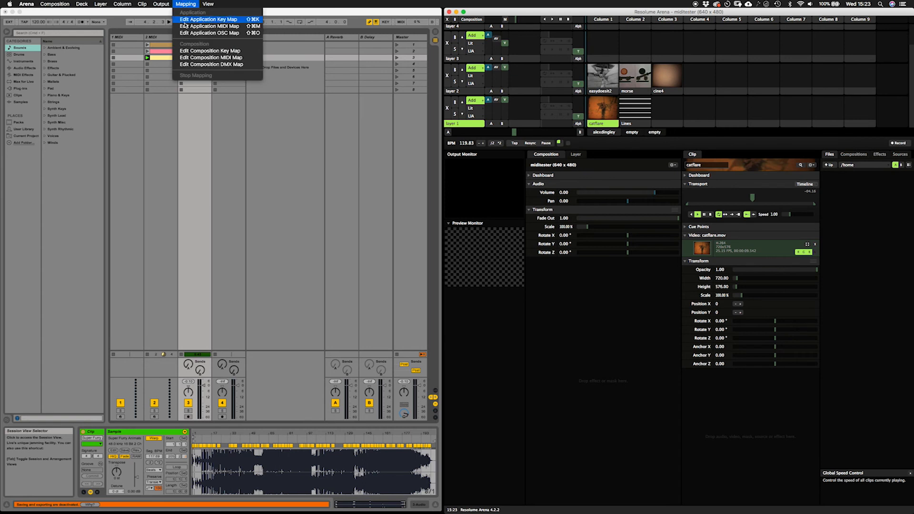
left_click(186, 58)
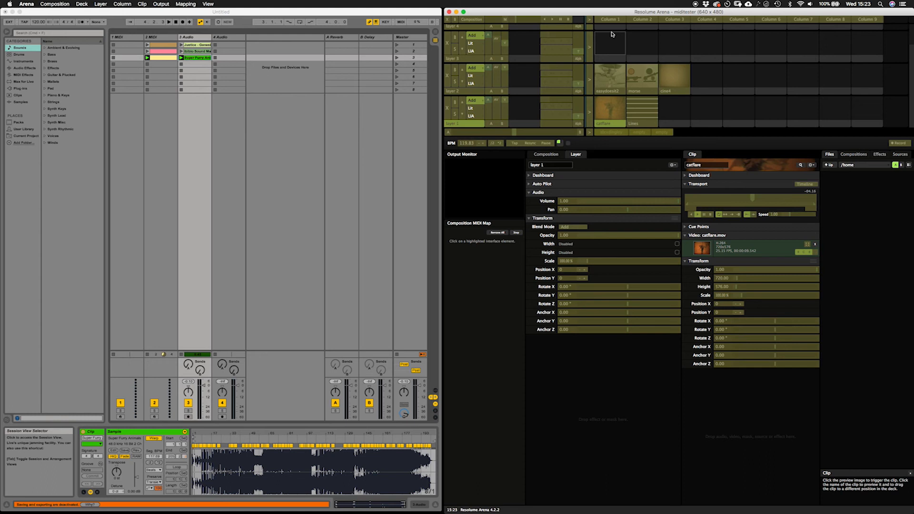
left_click(612, 22)
left_click(634, 22)
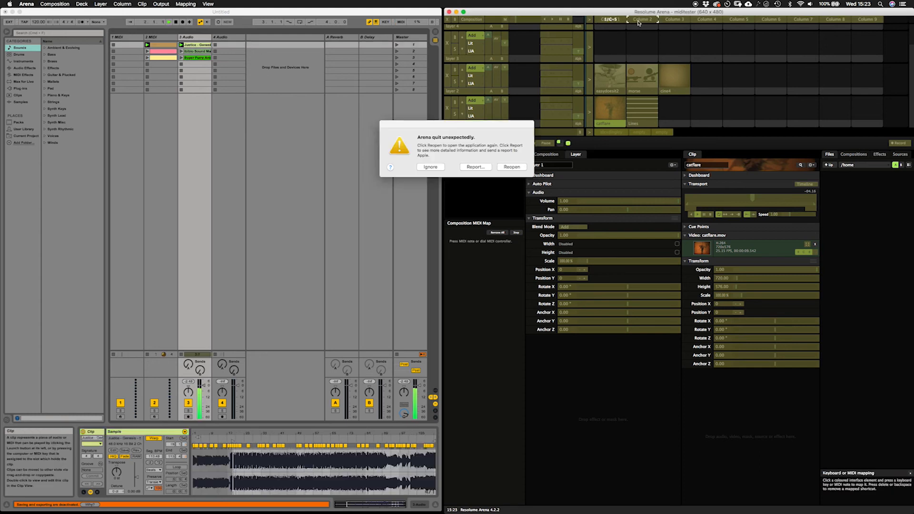
left_click(434, 169)
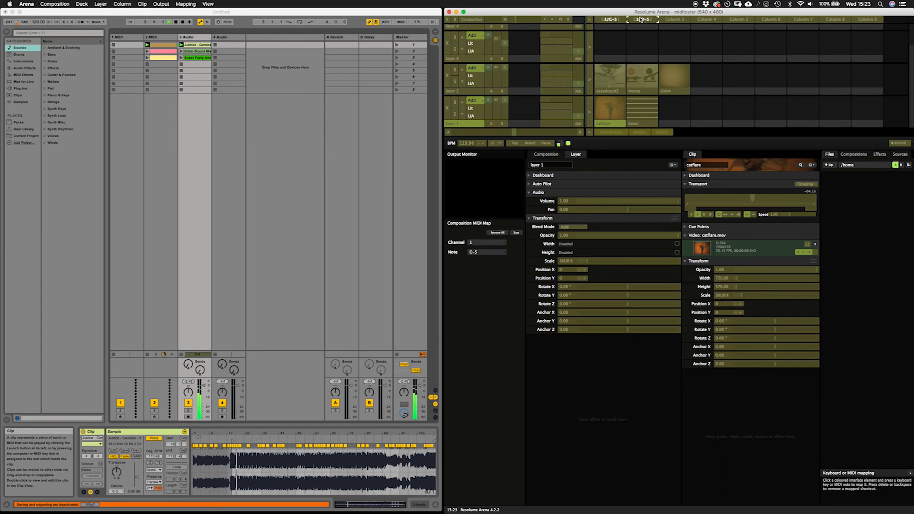
left_click(664, 19)
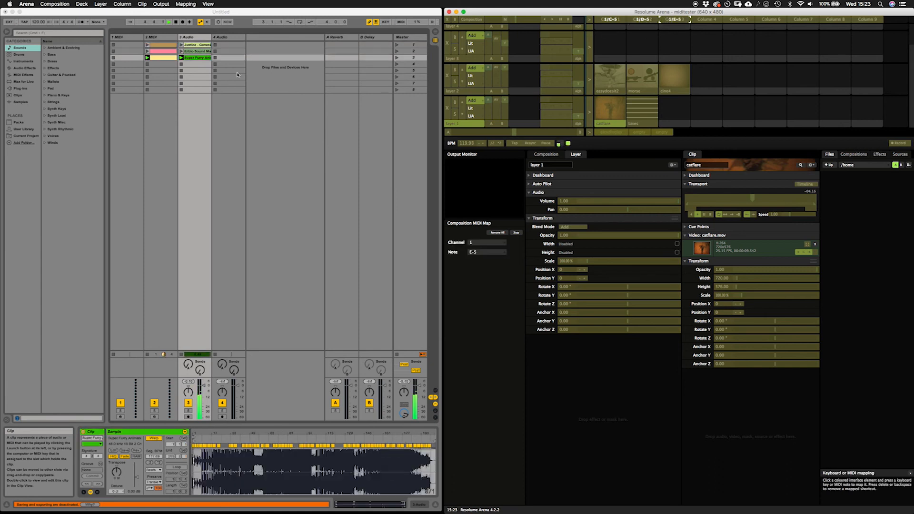
left_click(175, 22)
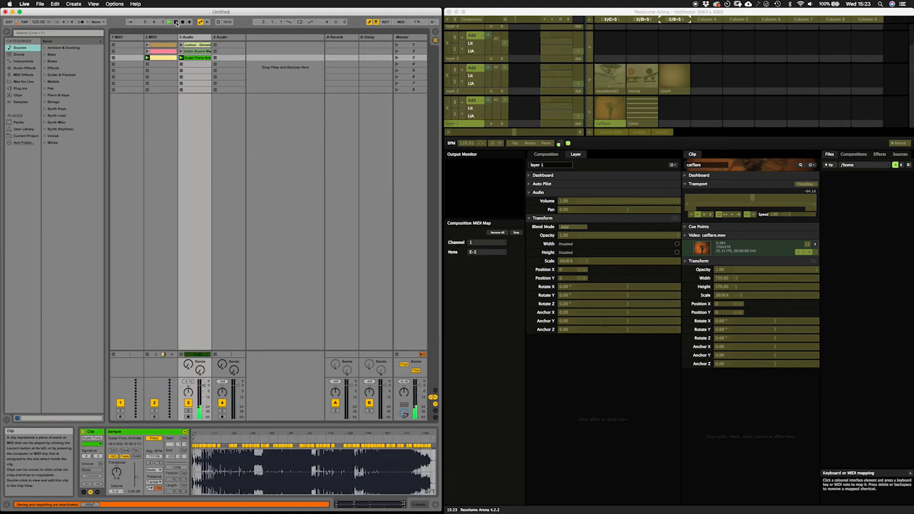
left_click(515, 233)
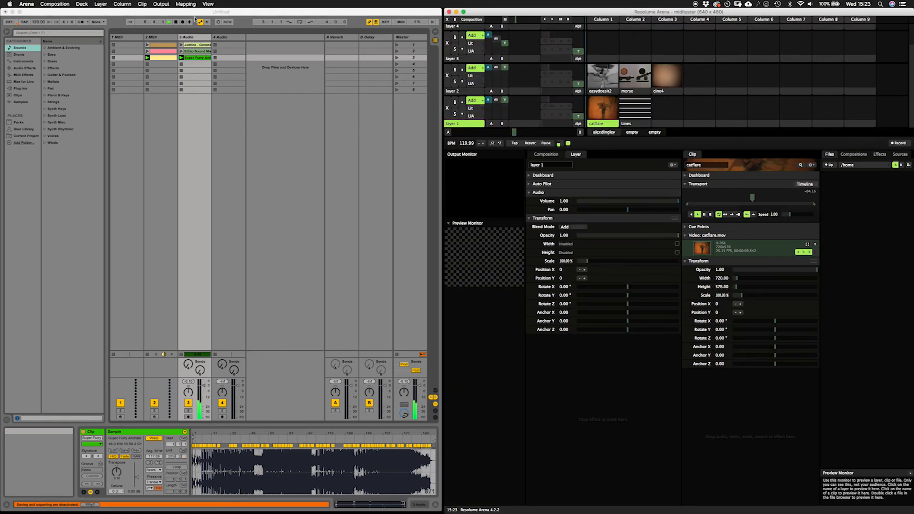
Step: Play the first clips in Ableton Live to test the Column 1 mapping, and stop playback
left_click(176, 32)
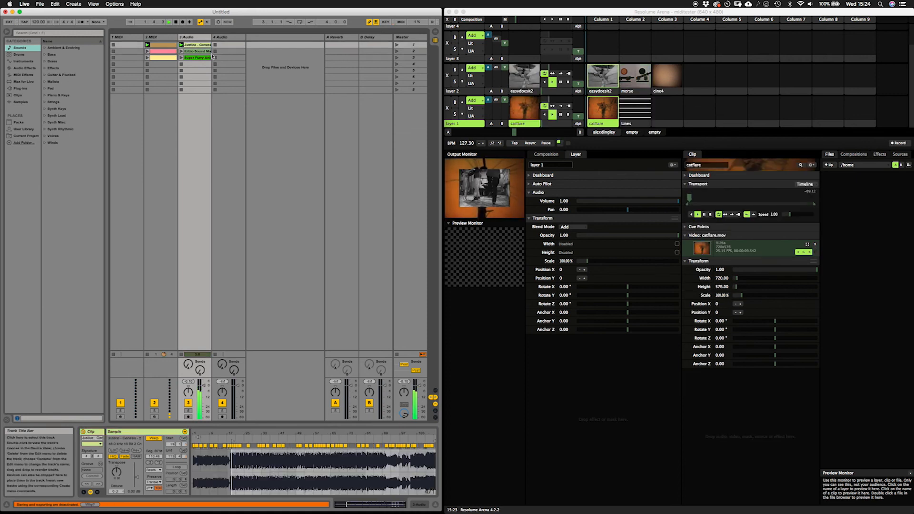
left_click(602, 91)
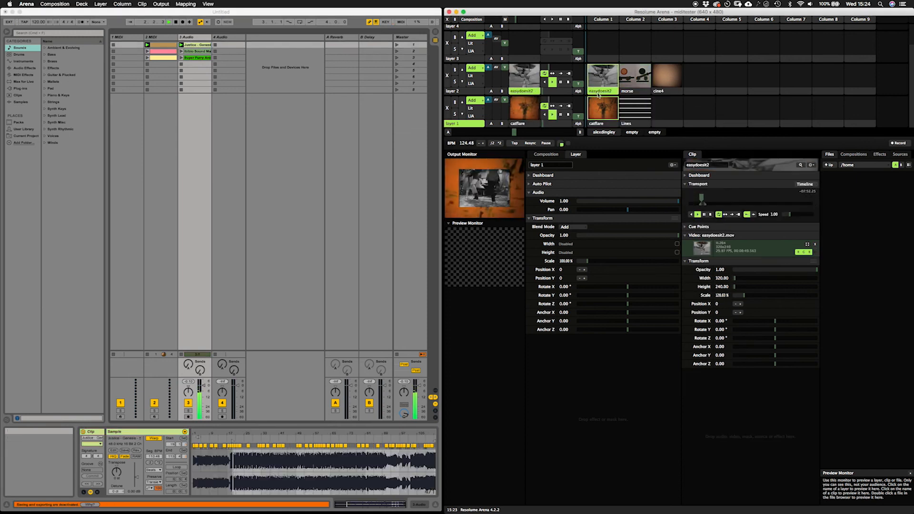
left_click(176, 27)
left_click(175, 23)
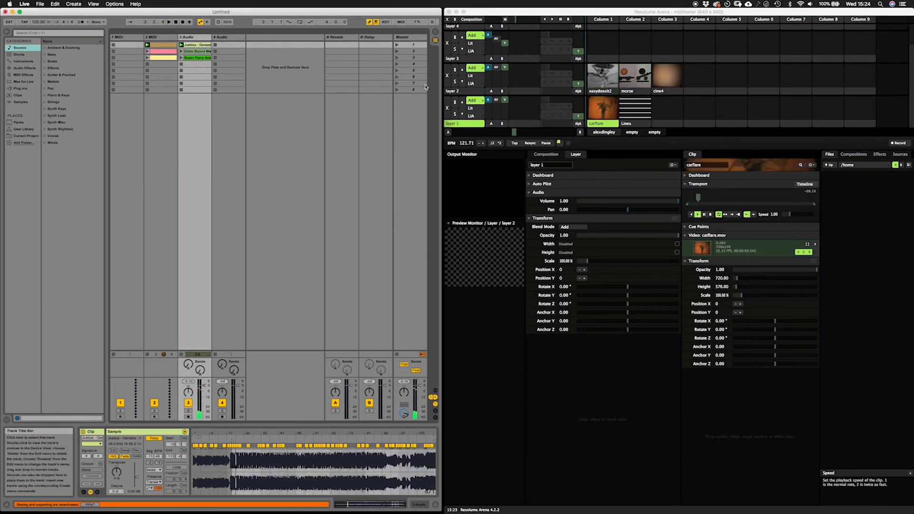
Step: Drive the easydoesit2 clip's Scale with audio FFT and raise the lower limit of its range
left_click(601, 91)
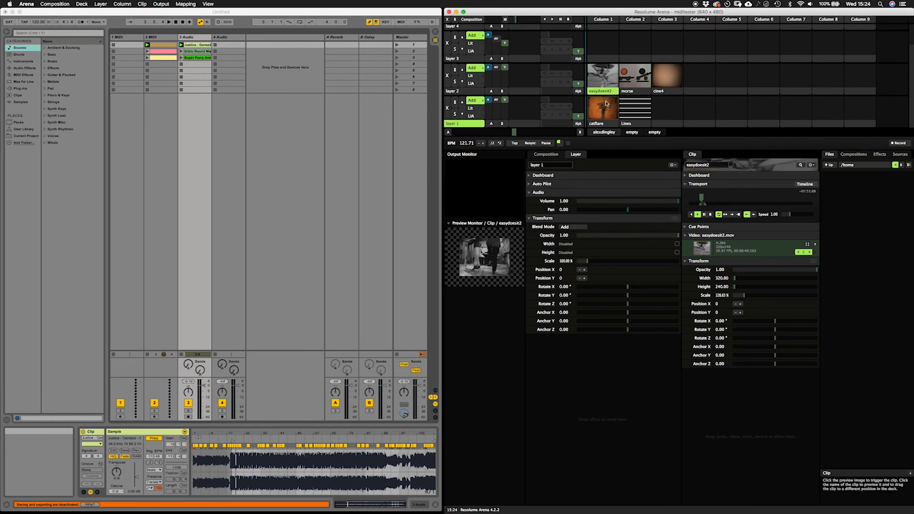
left_click(685, 296)
left_click(652, 254)
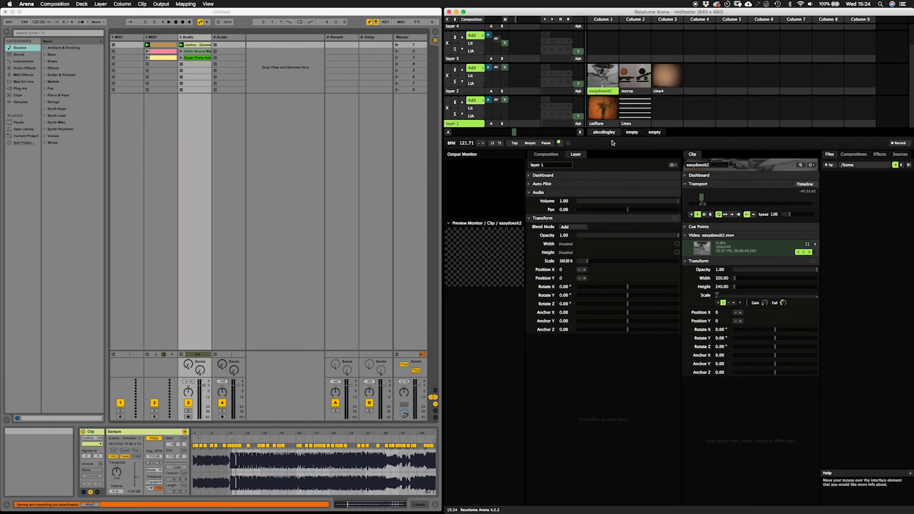
left_click_drag(718, 296, 727, 296)
Step: Drive the Lines clip's Num Lines, Line Width and Line Pos with External audio FFT
left_click(637, 125)
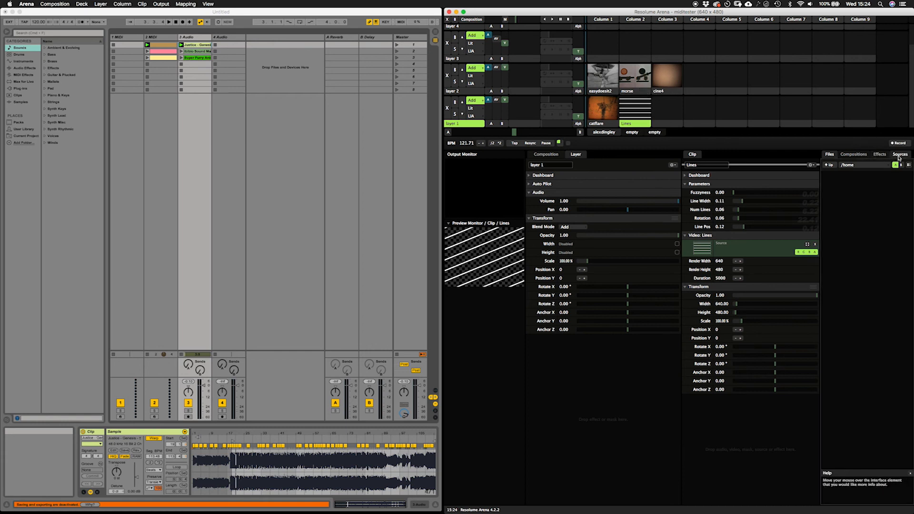
left_click(880, 155)
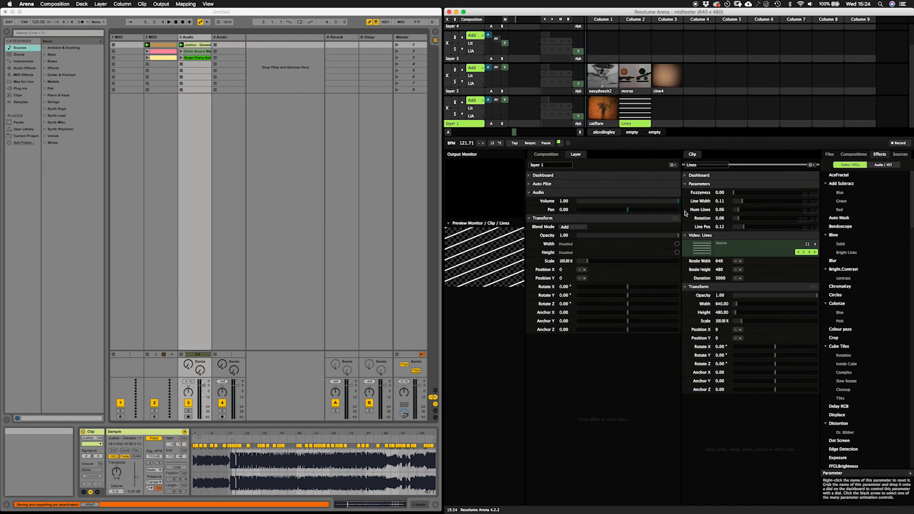
left_click(685, 213)
left_click(655, 286)
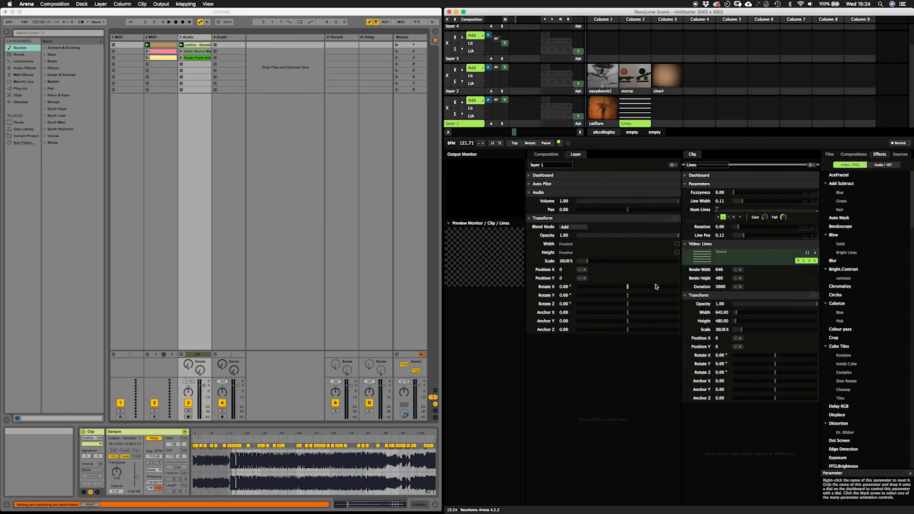
mouse_move(718, 212)
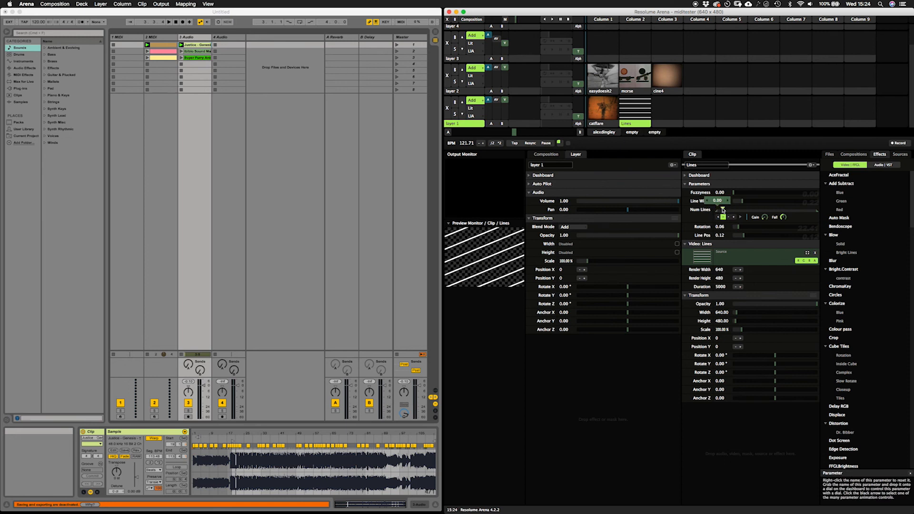
right_click(686, 203)
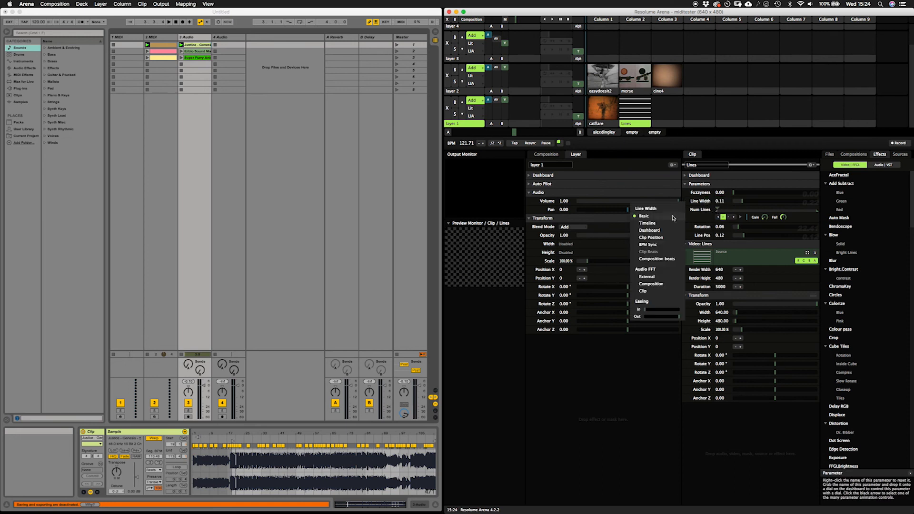
left_click(658, 271)
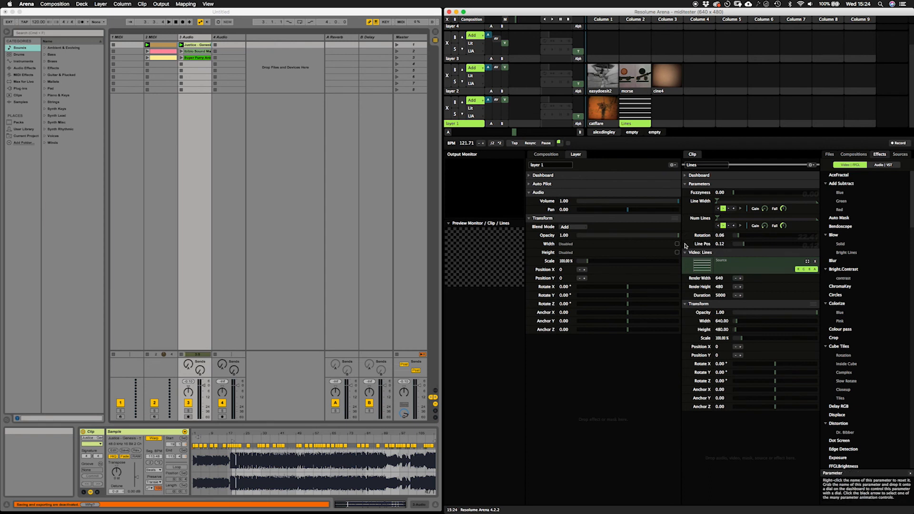
right_click(686, 247)
left_click(657, 316)
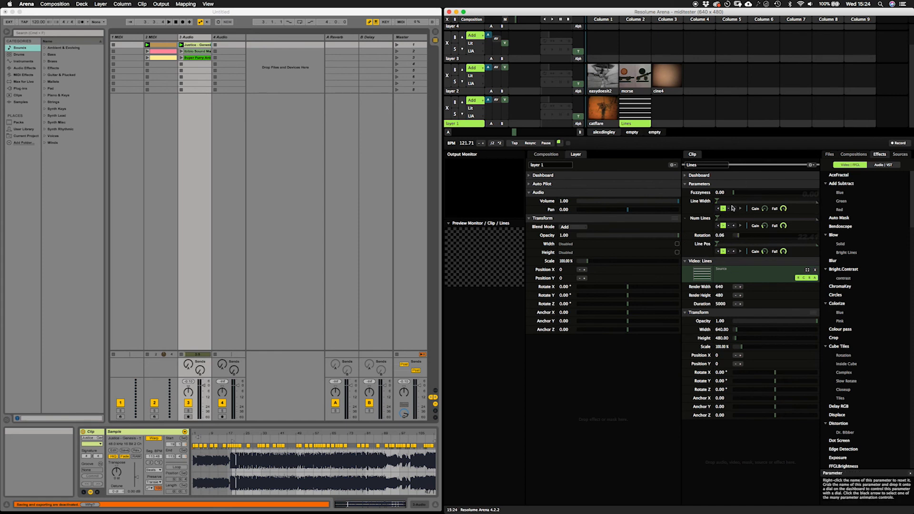
Step: Expand the Lines clip's FFT options and set Line Pos to low, Num Lines to mid and Line Width to high frequencies
left_click(740, 251)
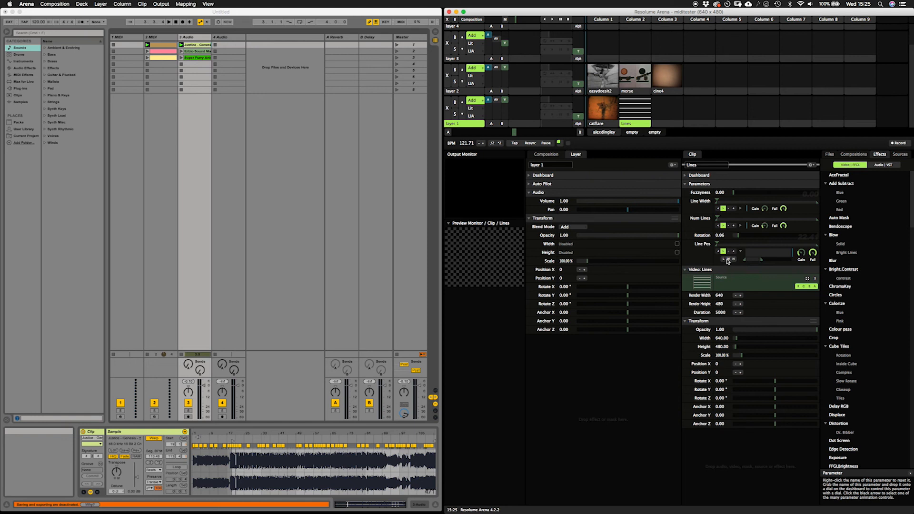
left_click(740, 226)
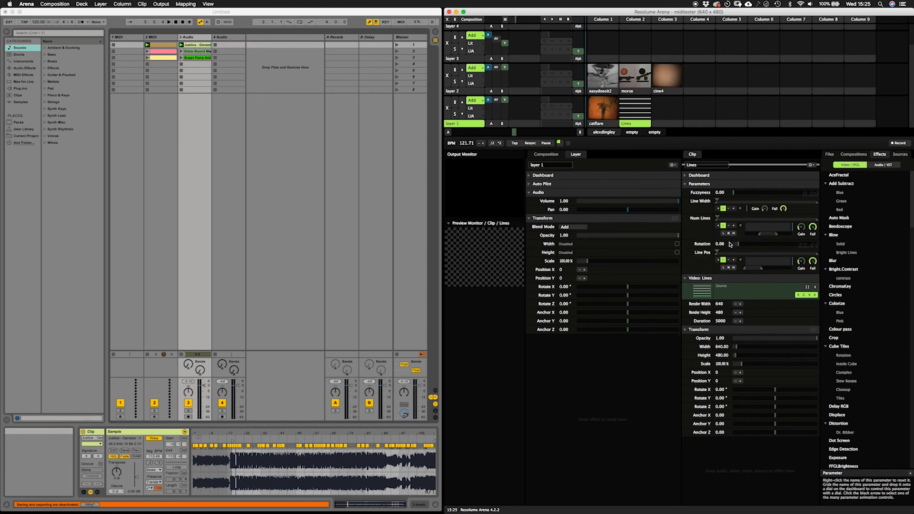
left_click(739, 209)
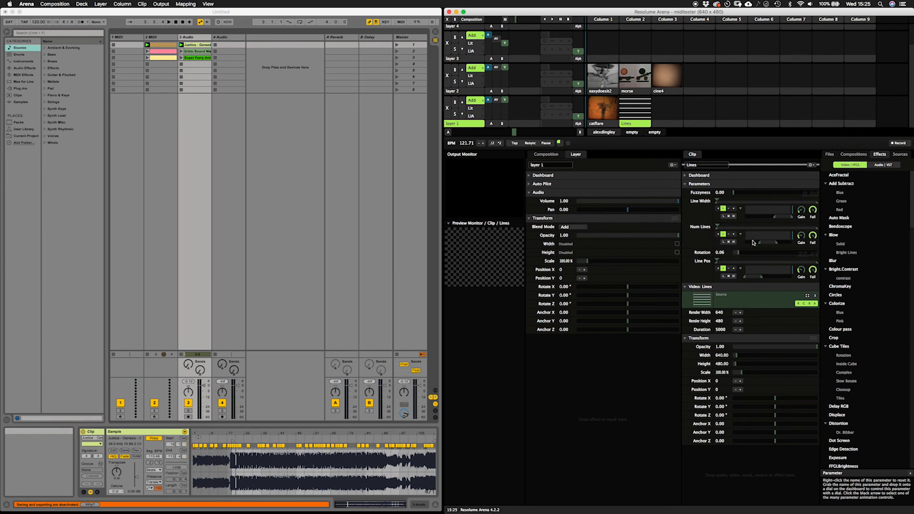
Step: Switch to Ableton Live, start playback and launch the second scene
left_click(162, 13)
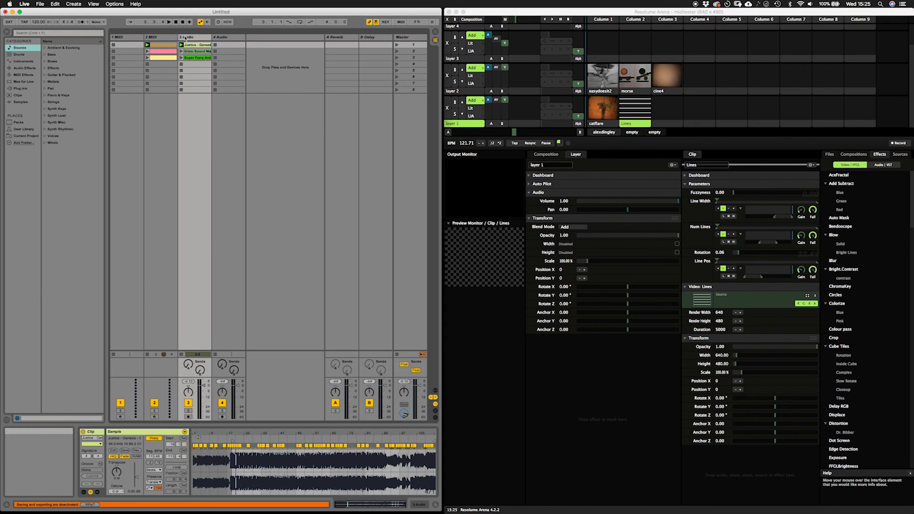
key("space")
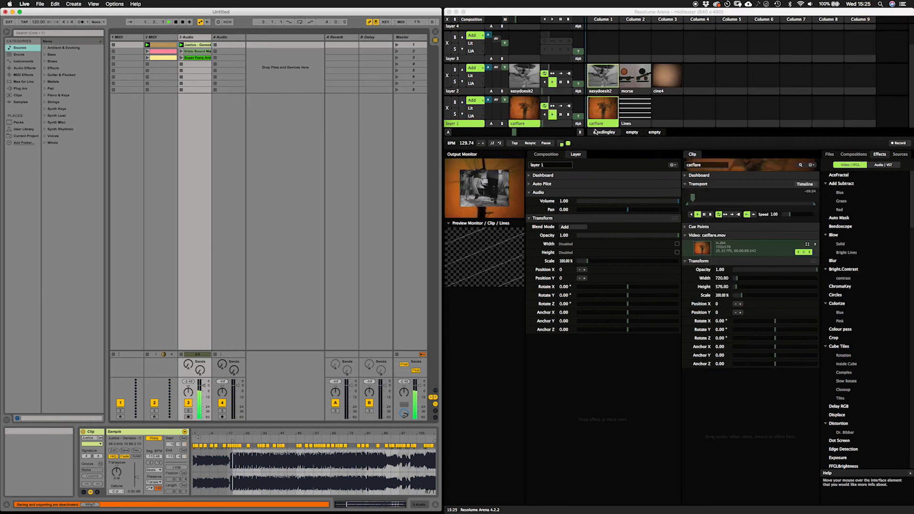
key("Down")
key("Return")
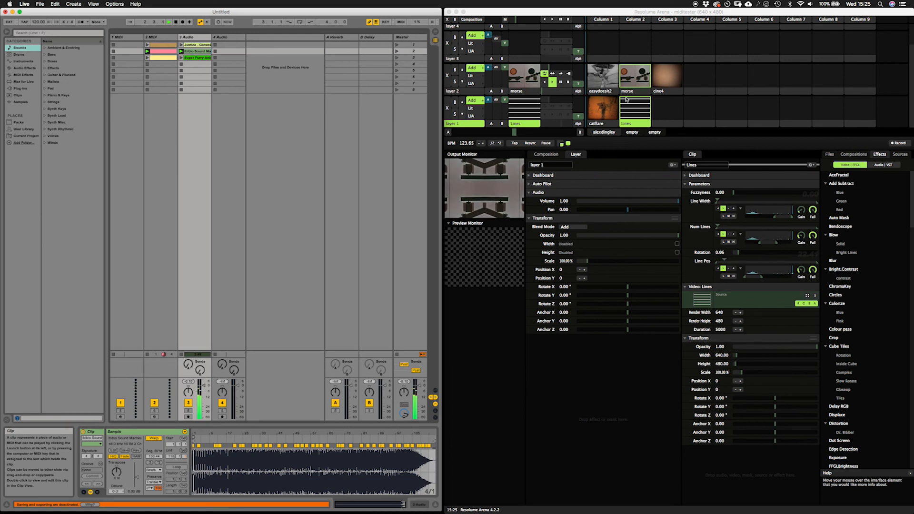
Step: Swap the Column 2 clips so Lines is on layer 2 and morse on layer 1, and launch both
left_click_drag(626, 99, 666, 109)
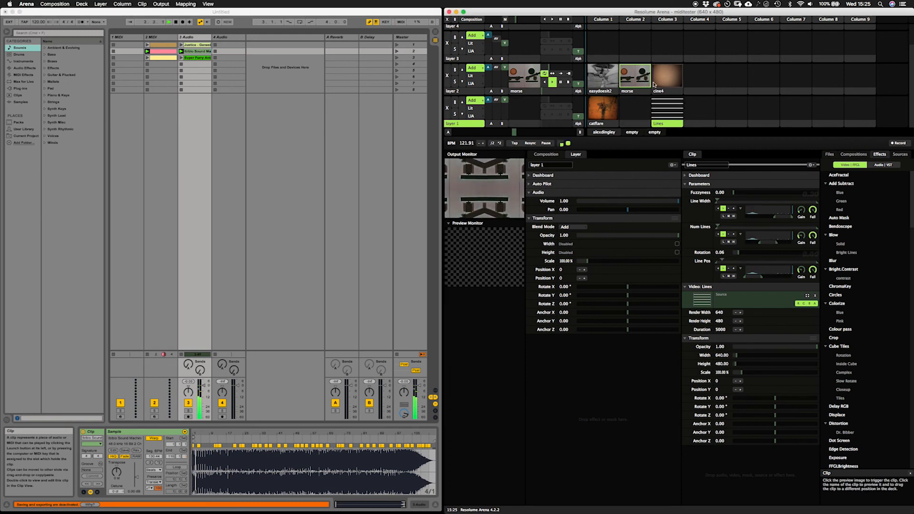
left_click(626, 91)
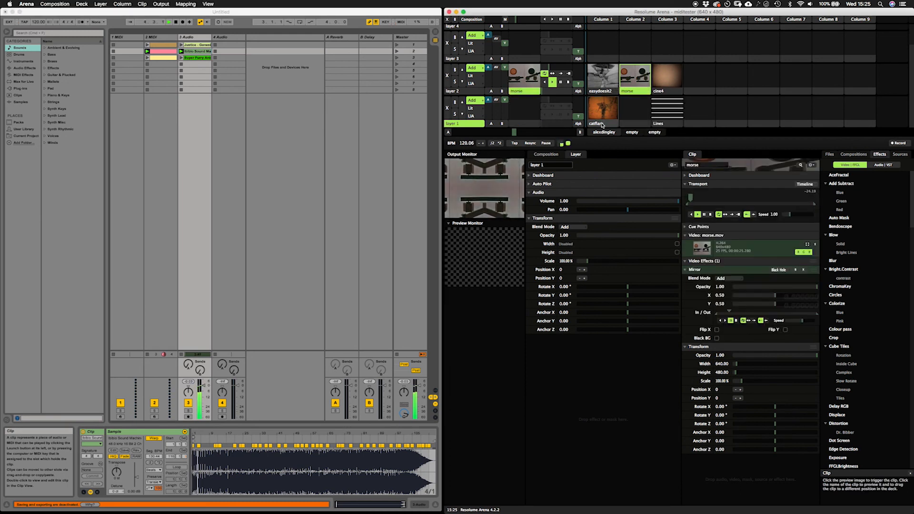
mouse_move(627, 91)
left_mouse_down()
mouse_move(625, 123)
mouse_move(630, 90)
left_mouse_up()
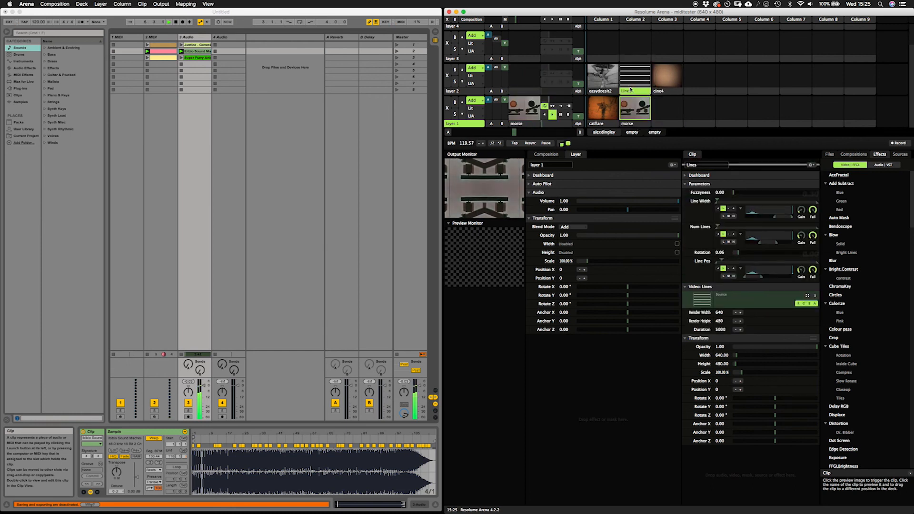
left_click(631, 86)
left_click(629, 108)
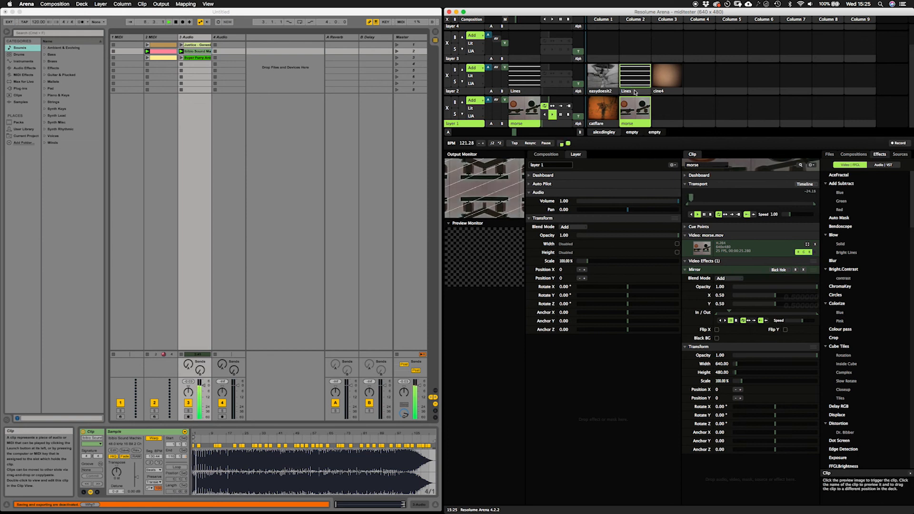
left_click(634, 91)
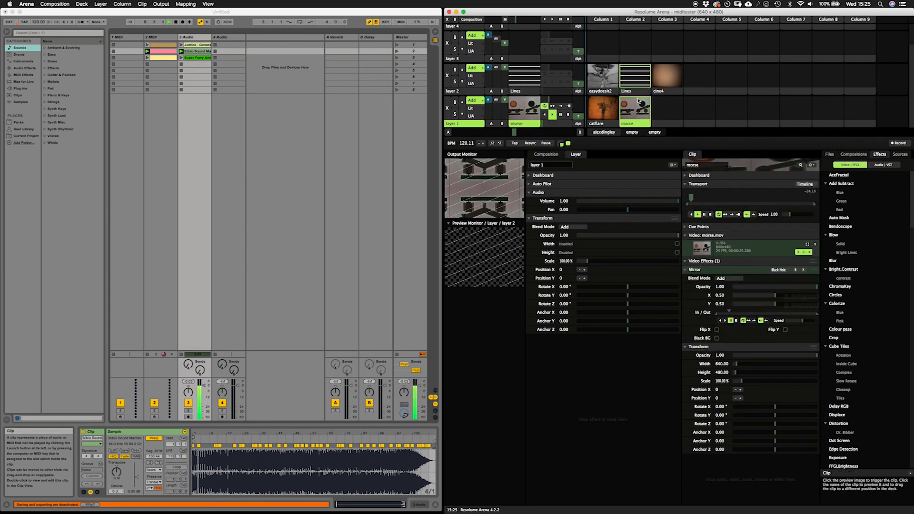
Step: Set morse aside in Column 3 of layer 1 and adjust the lower limit of the Lines clip's Line Width range
left_click_drag(638, 100, 667, 109)
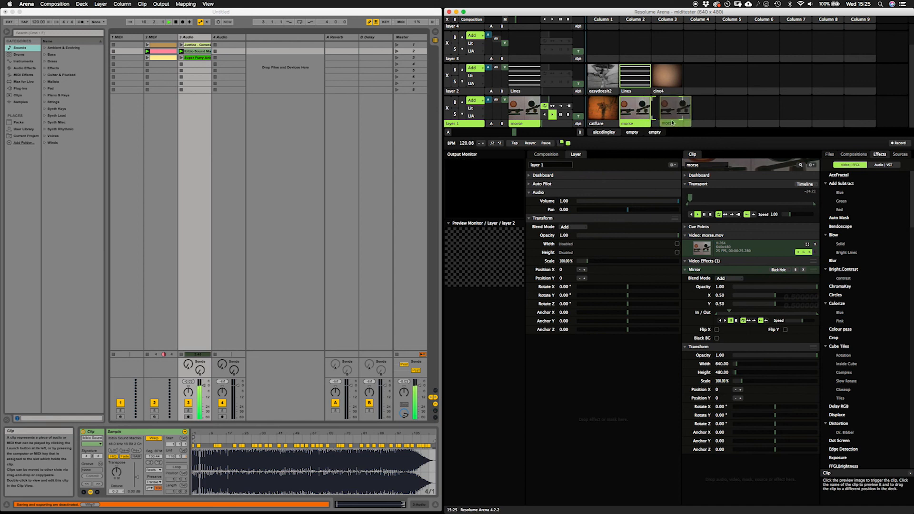
left_click(628, 92)
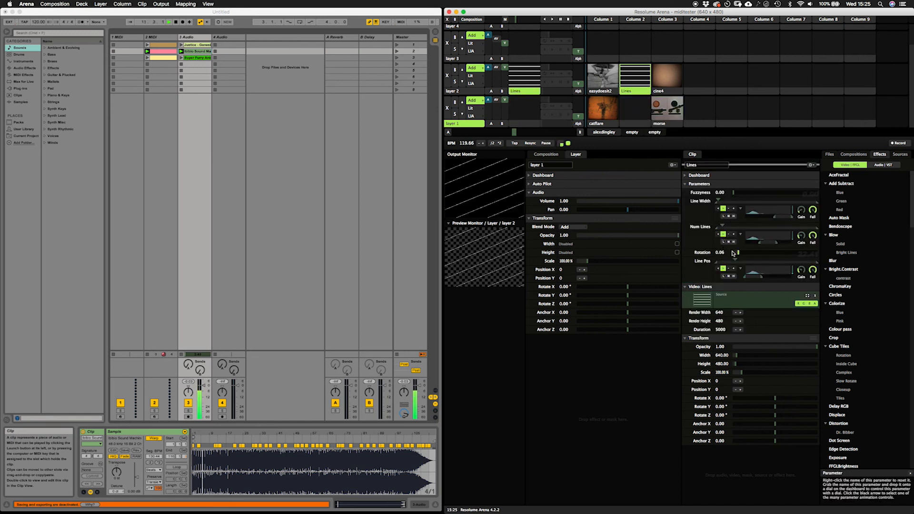
left_click_drag(715, 202, 720, 228)
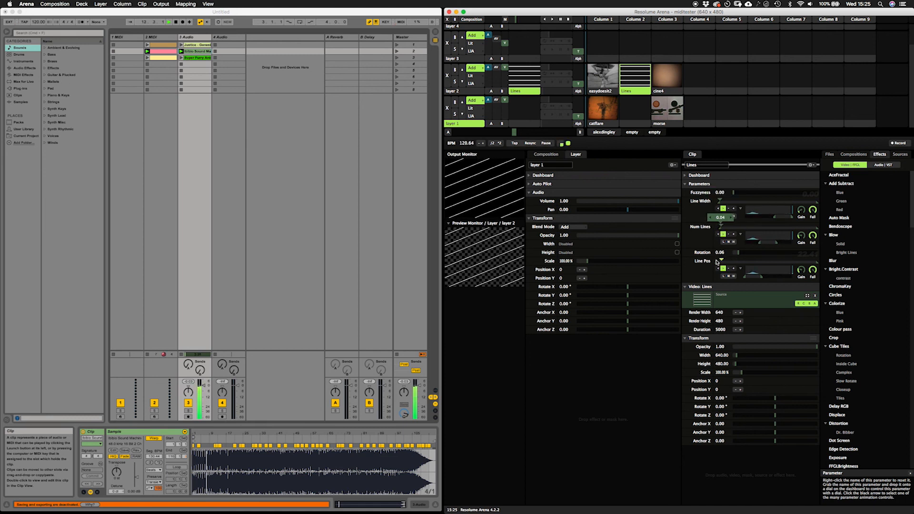
left_click_drag(719, 200, 728, 203)
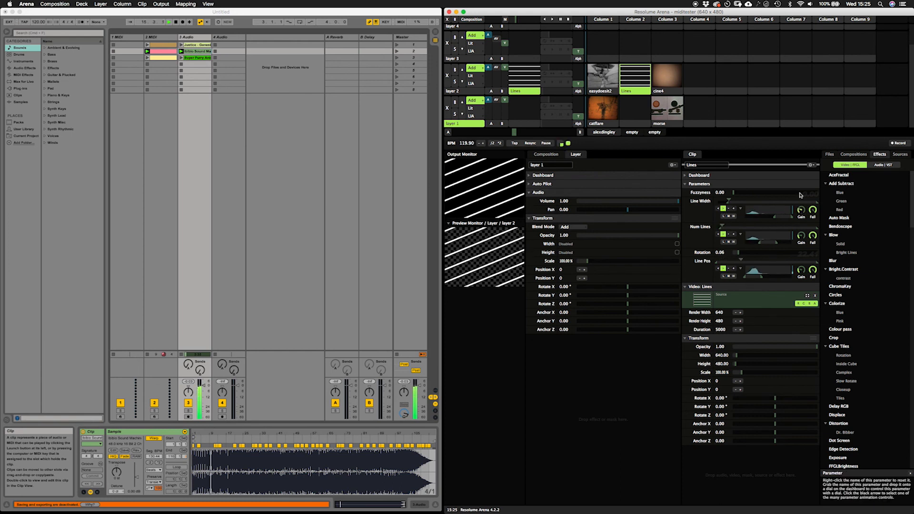
left_click_drag(727, 202, 718, 200)
Step: Return morse to Column 2 of layer 1, launch it and browse the video effects list
left_click_drag(663, 123, 630, 121)
left_click(630, 114)
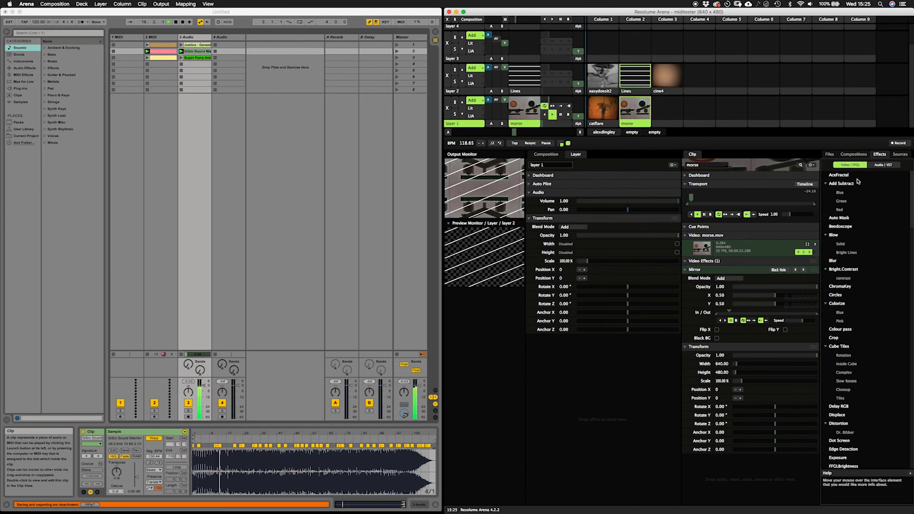
left_click_drag(911, 221, 907, 280)
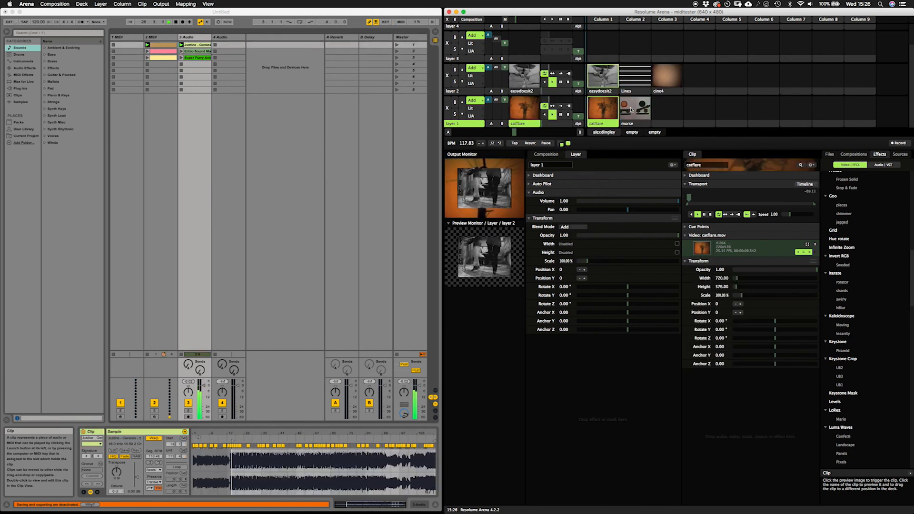
Step: Pause and resume the catflare clip in Arena, and stop Live's playback
left_click(704, 214)
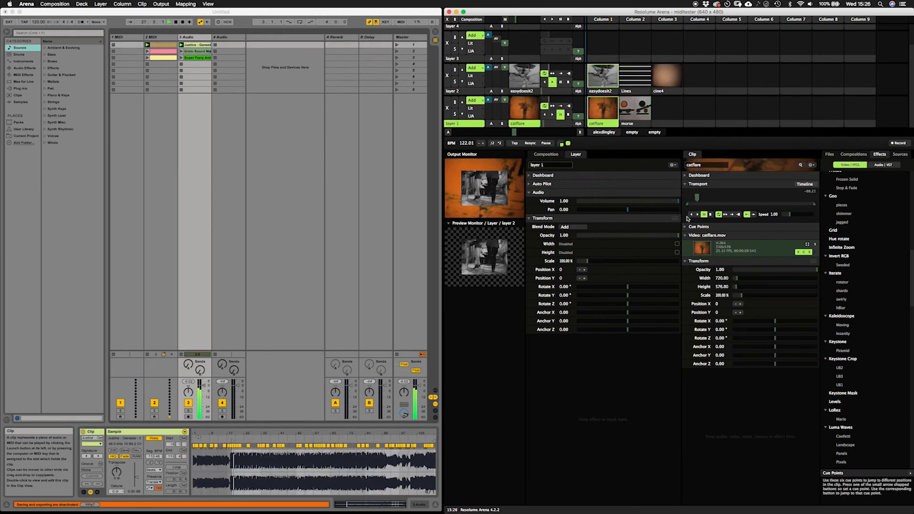
left_click(168, 22)
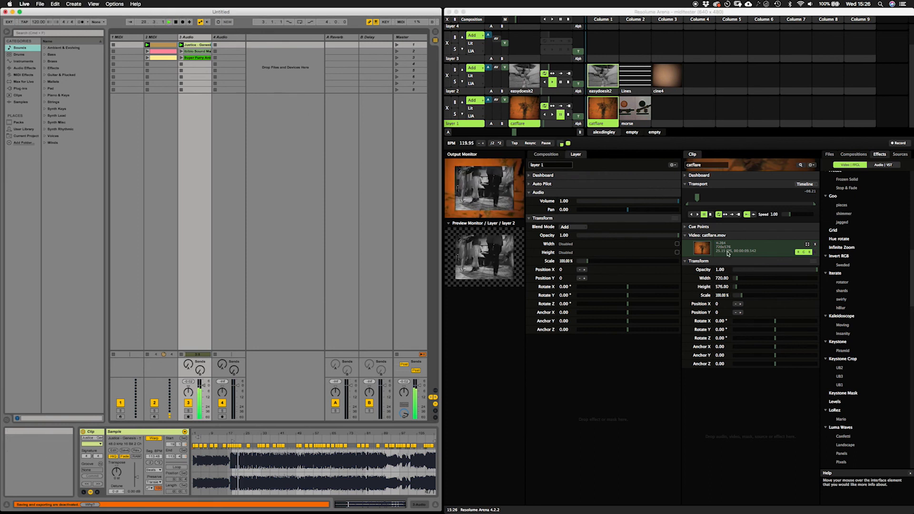
left_click(698, 215)
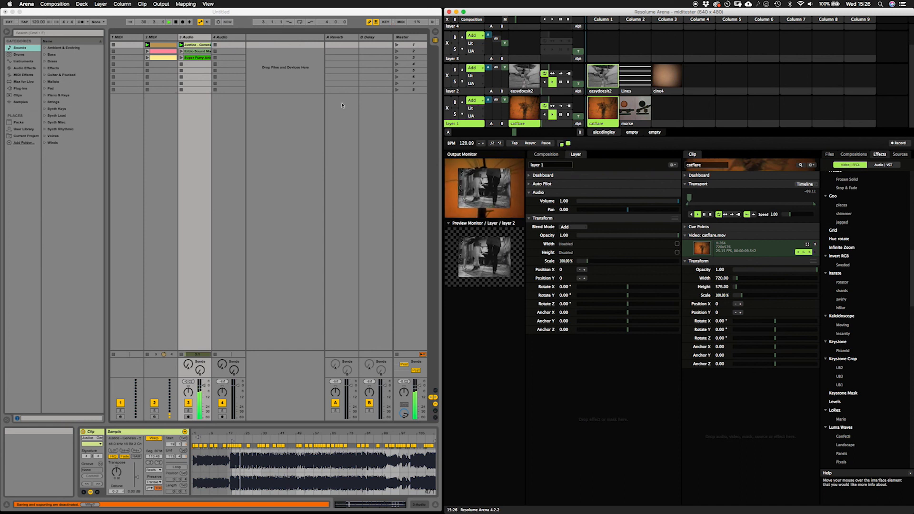
left_click(176, 22)
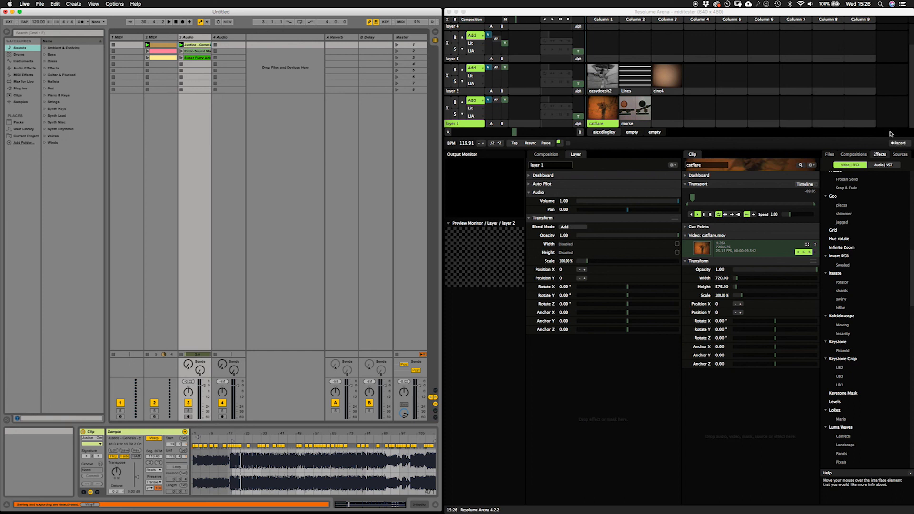
Step: Open Live's audio preferences and Arena's preferences, and review Arena's Video and General settings, including Syphon output and the record directory
left_click(25, 4)
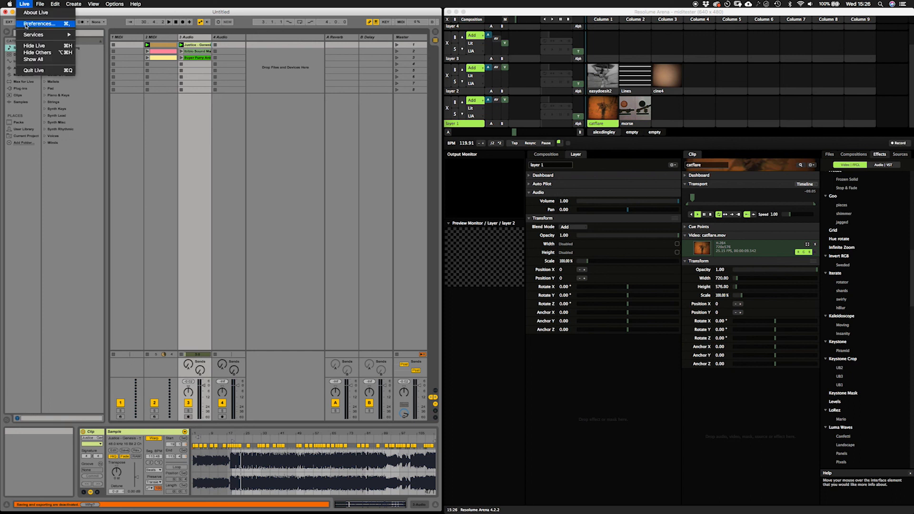
left_click(30, 22)
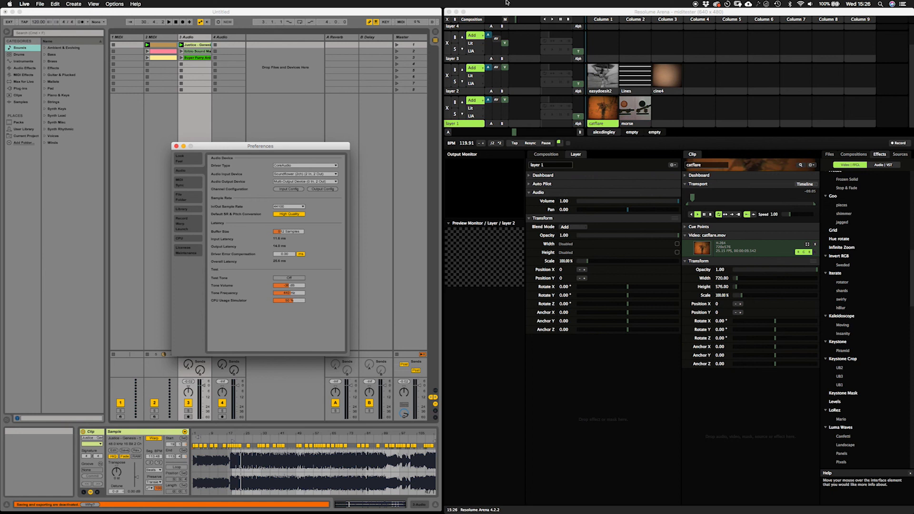
left_click(506, 17)
left_click(26, 4)
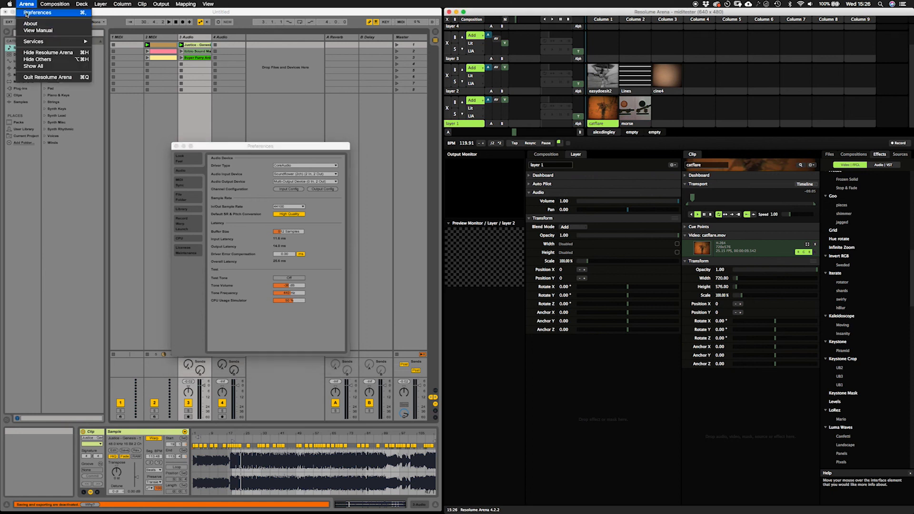
left_click(29, 22)
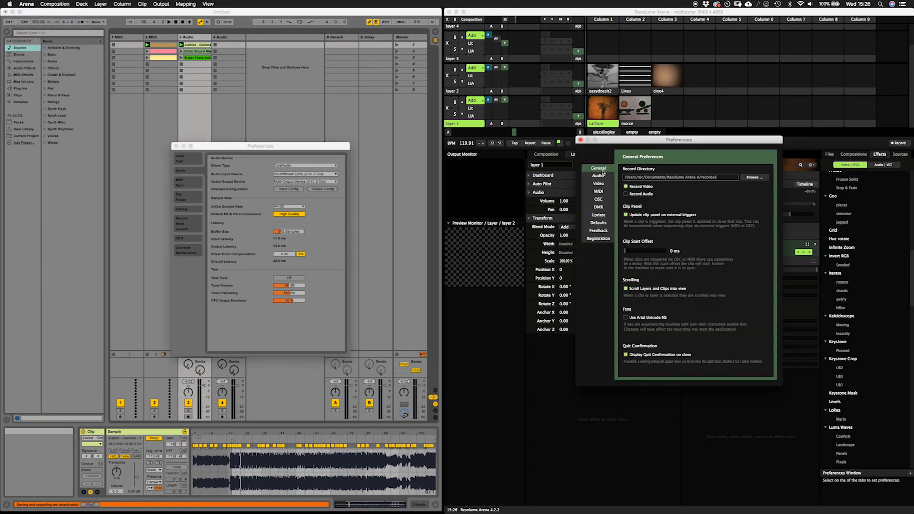
left_click(599, 184)
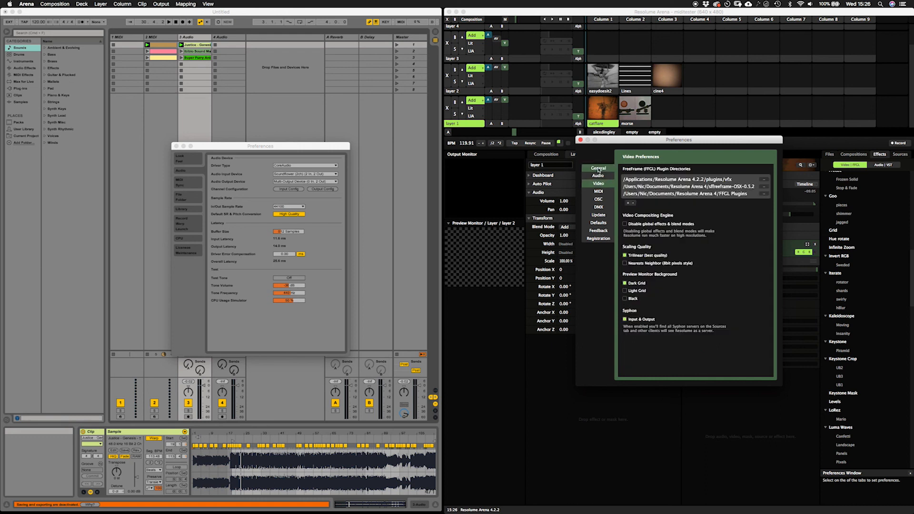
left_click(598, 168)
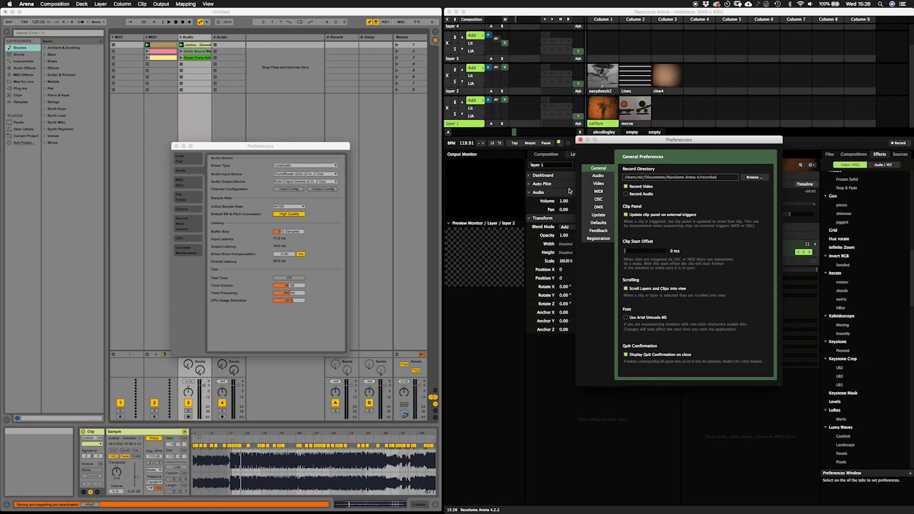
Step: Switch to Syphon Recorder, place its window over Live and check that Composition - Arena is the selected source
key("super+space")
type("sypho")
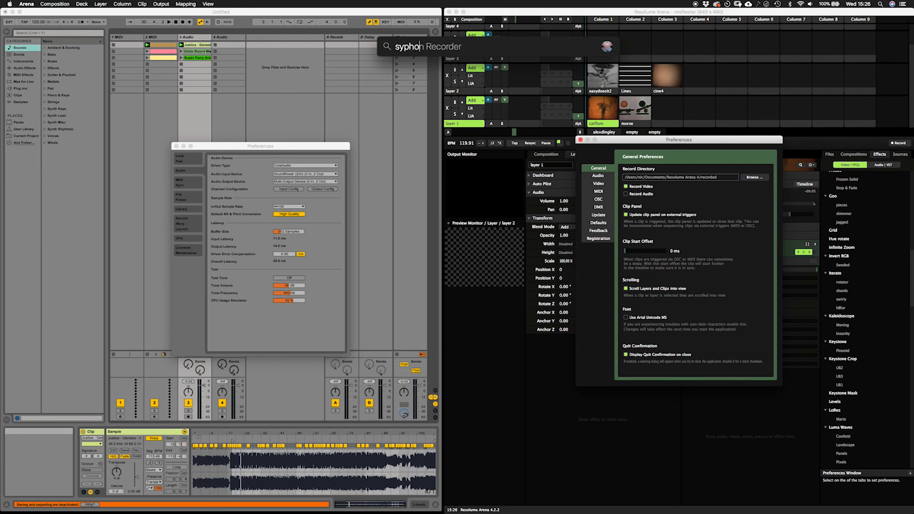
key("Return")
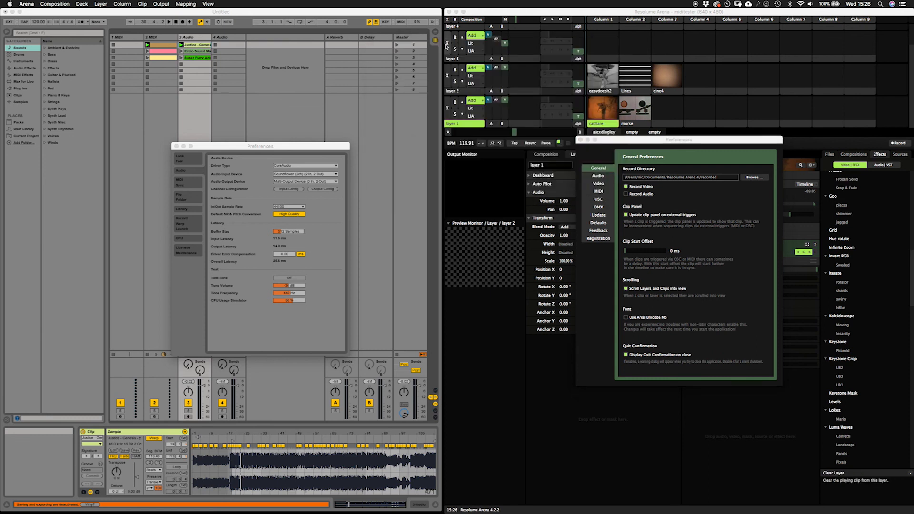
left_click_drag(735, 77, 407, 149)
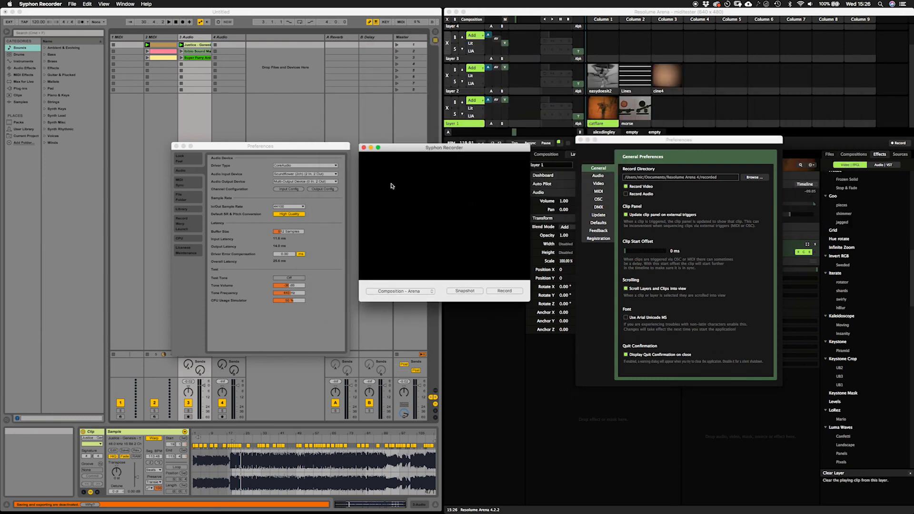
left_click(399, 292)
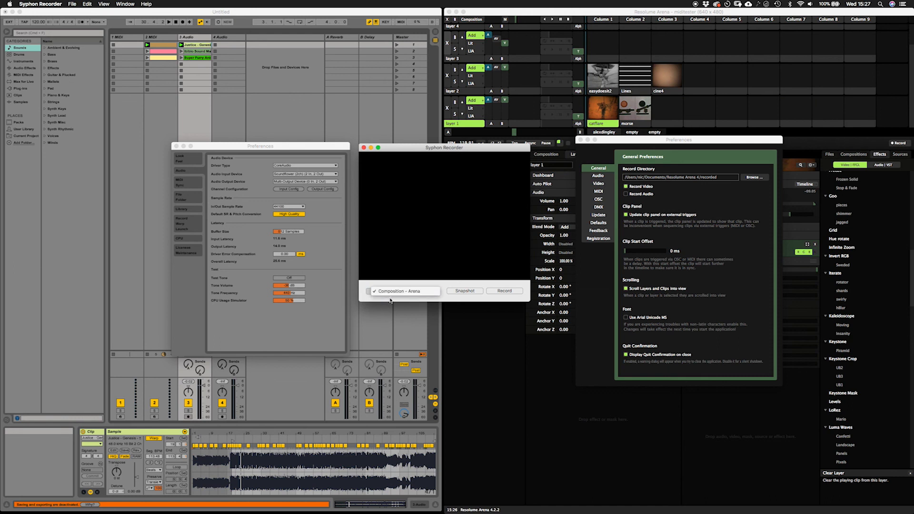
left_click(392, 294)
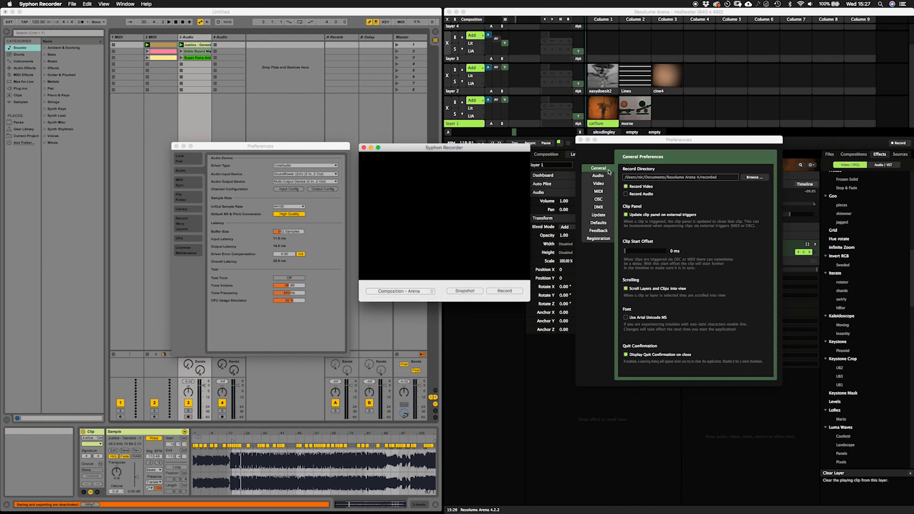
Step: Review the Syphon Input & Output option in Arena's Video preferences and recheck the source list in Syphon Recorder
left_click(598, 183)
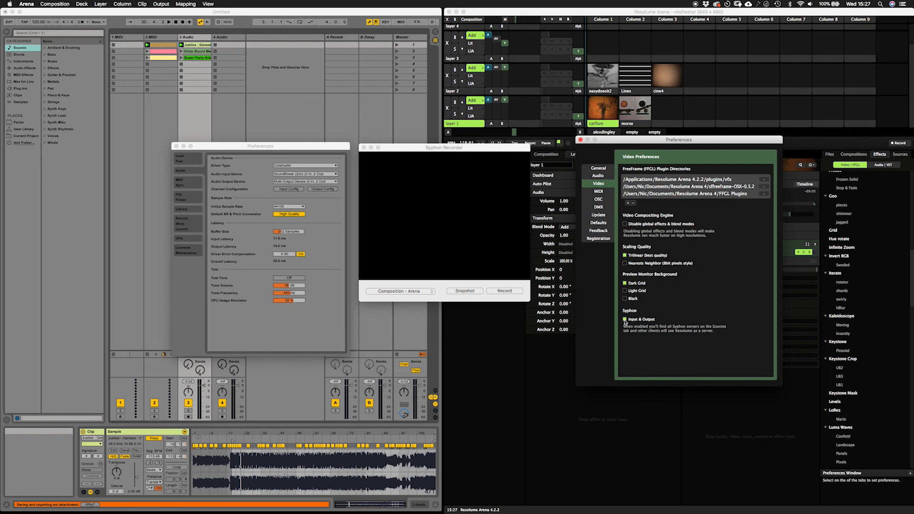
left_click(464, 284)
left_click(413, 291)
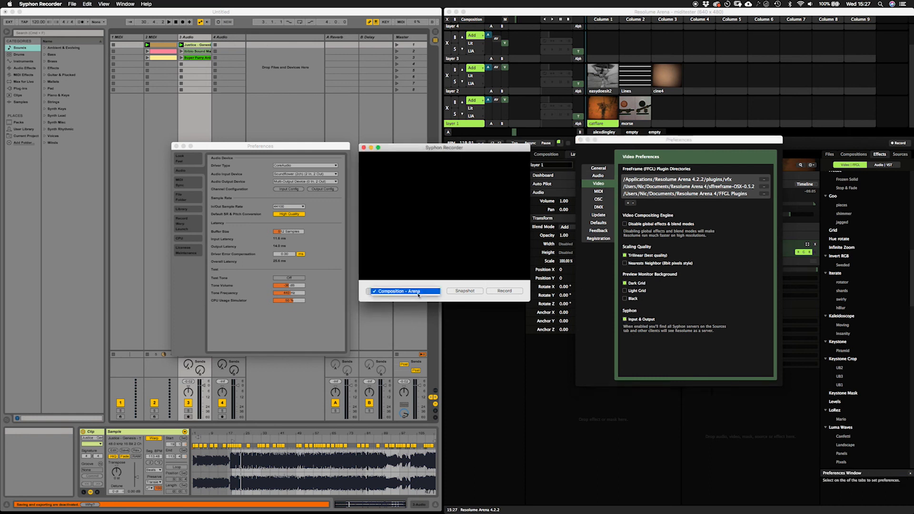
left_click(417, 150)
left_click_drag(403, 151, 402, 151)
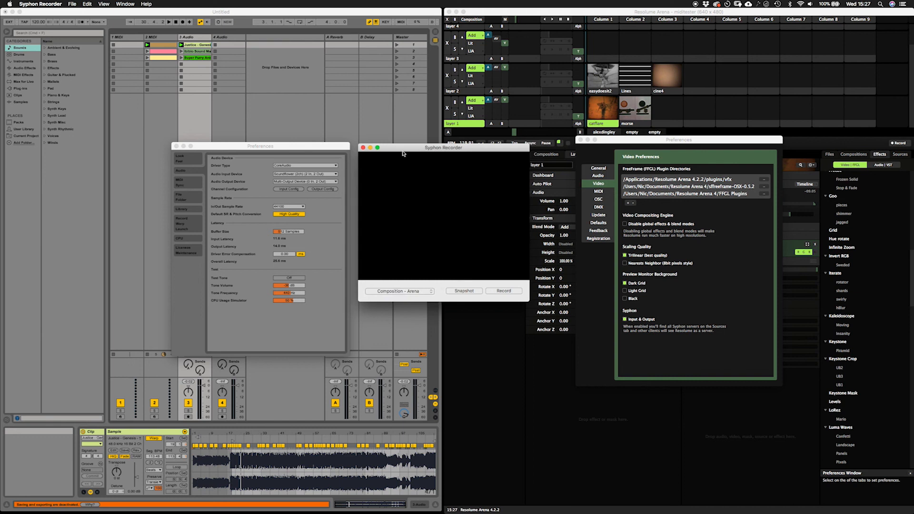
Step: Open Syphon Recorder's preferences, review the video, audio and saving settings, and close them
left_click(22, 4)
left_click(42, 38)
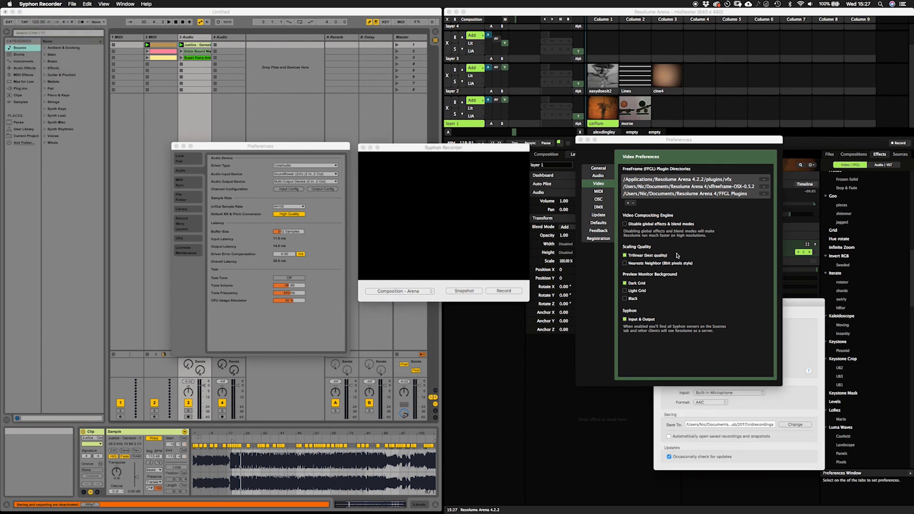
left_click_drag(812, 307, 381, 52)
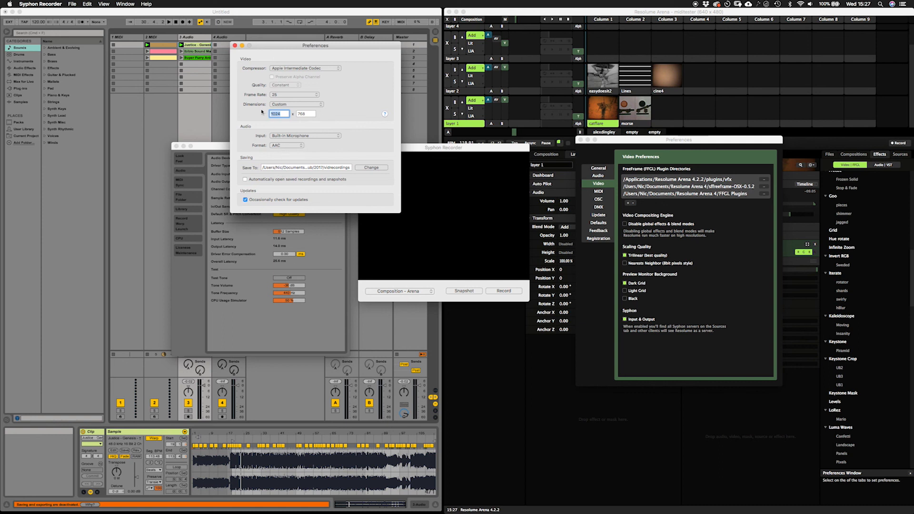
left_click(234, 46)
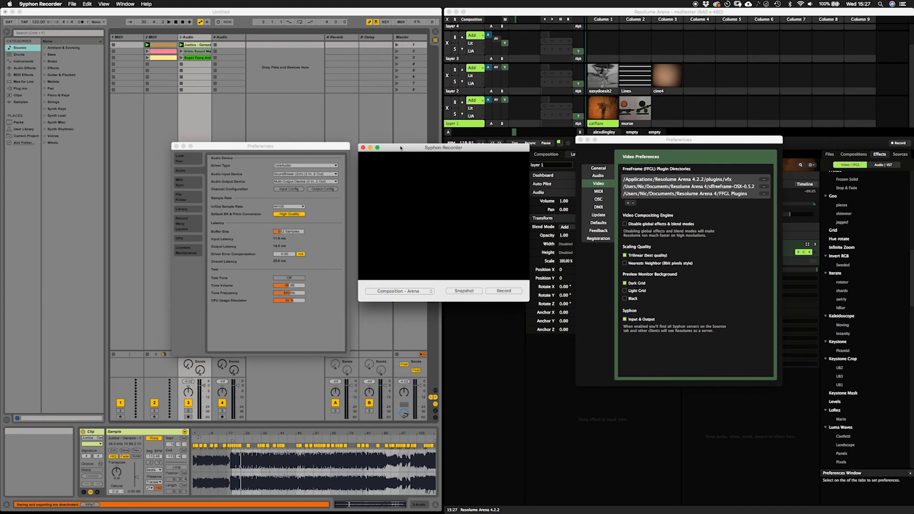
Step: Preview Arena's output in the repositioned Syphon Recorder window and quit the recorder
left_click_drag(401, 148, 395, 184)
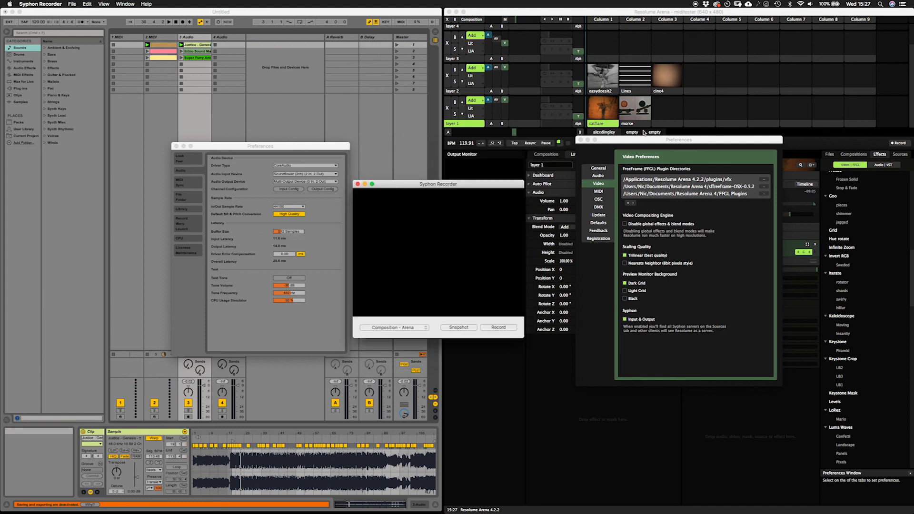
left_click_drag(478, 186, 484, 147)
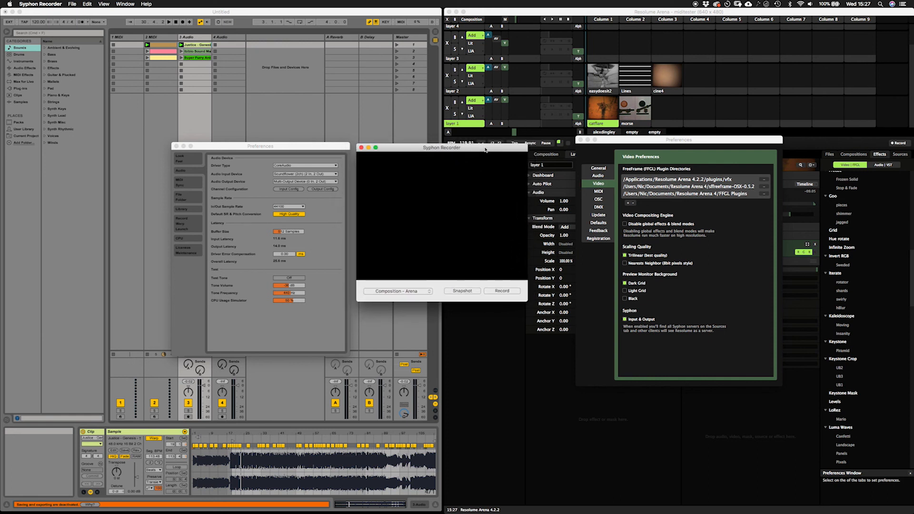
left_click_drag(412, 150, 414, 146)
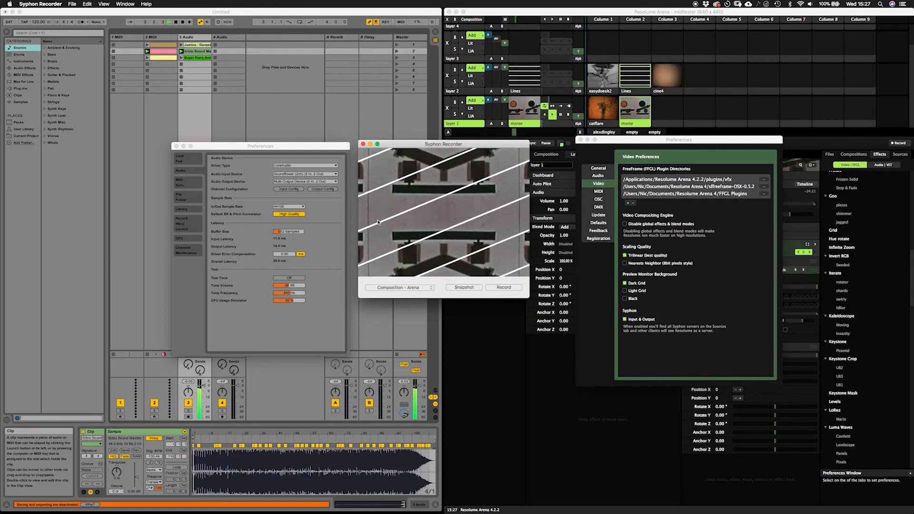
key("super+q")
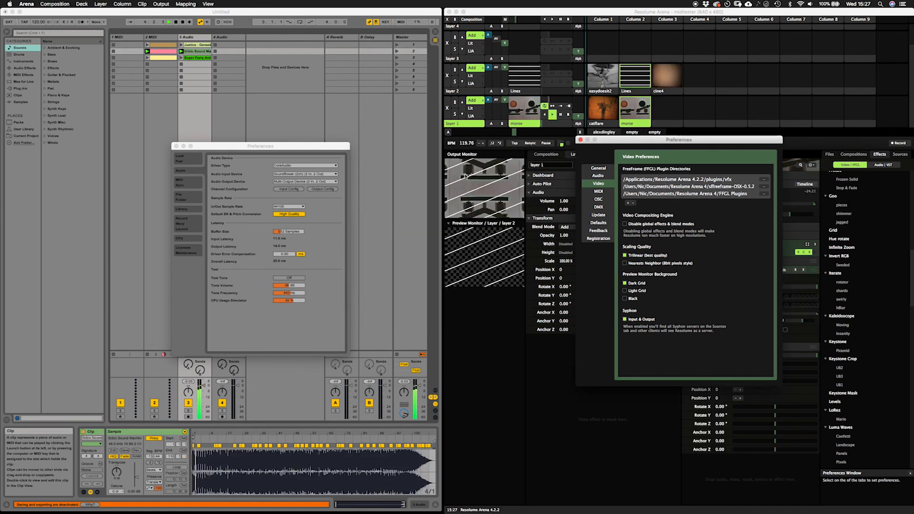
Step: Close the preferences windows of Live and Arena
left_click(312, 113)
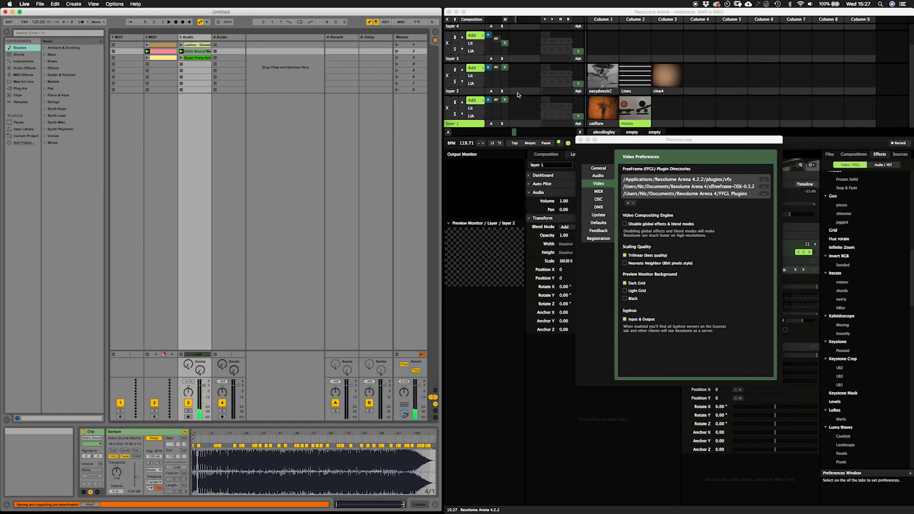
key("super+Tab")
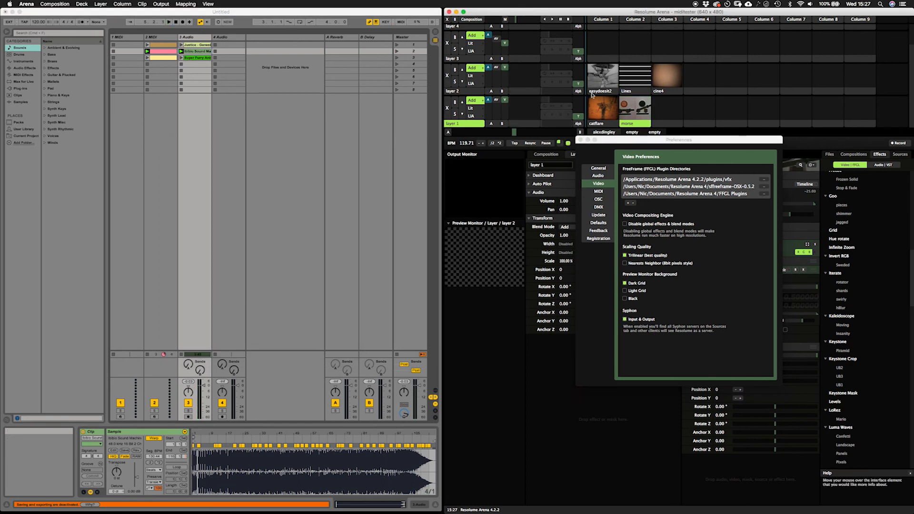
left_click(580, 140)
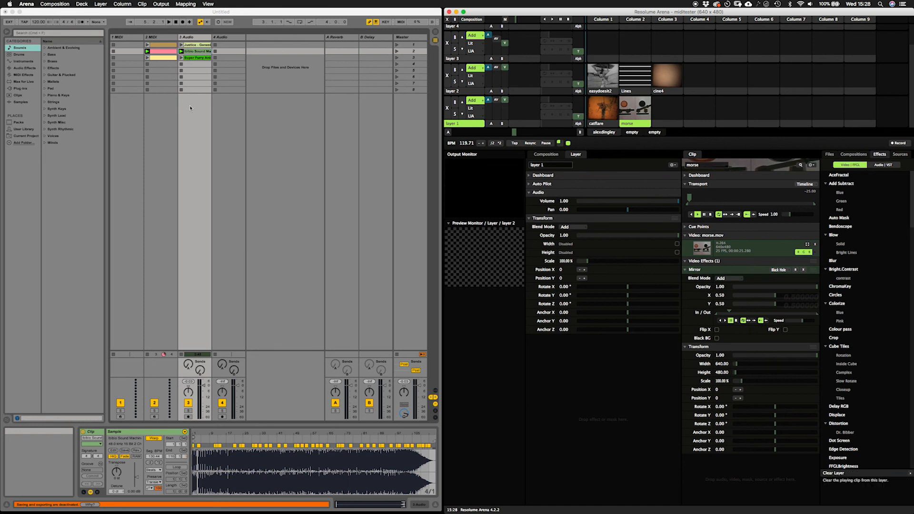
Step: Switch to Finder and browse to the compositions folder inside Documents > Resolume Arena 4
key("super+Tab")
key("super+Tab")
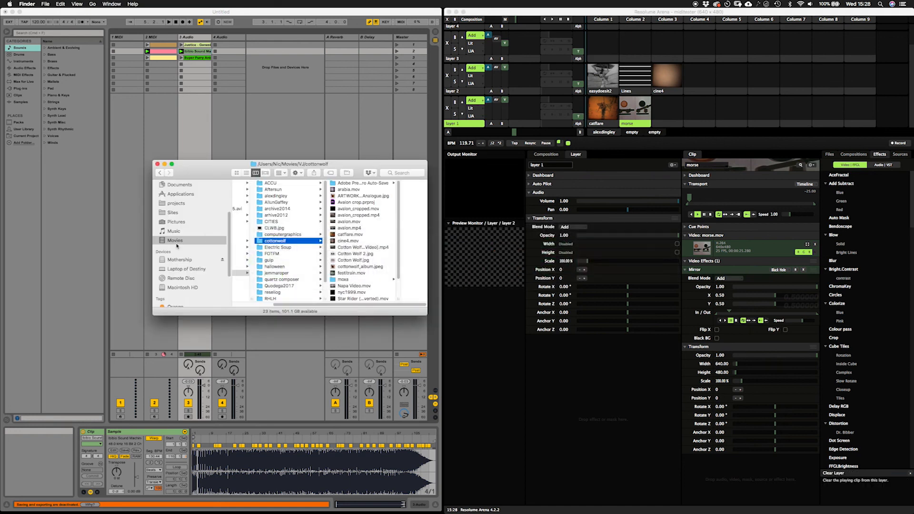
left_click(176, 221)
left_click(176, 185)
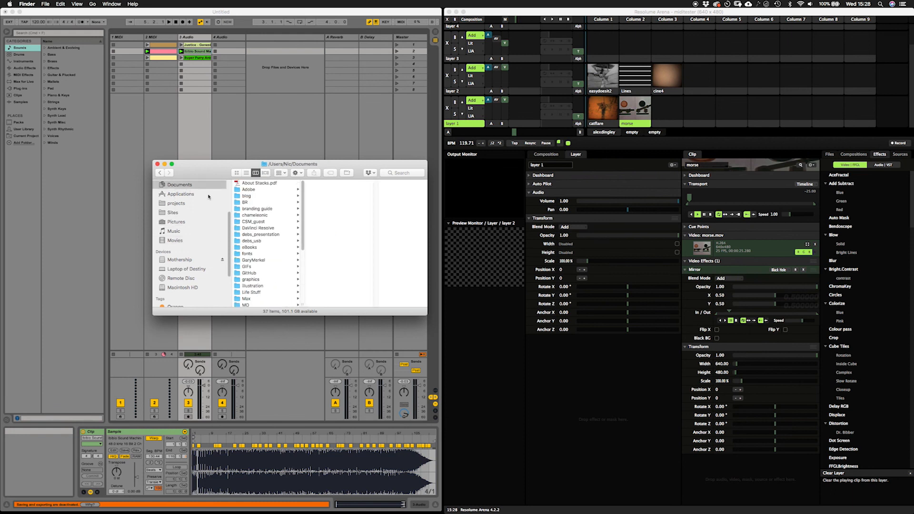
scroll(285, 228, "down", 5)
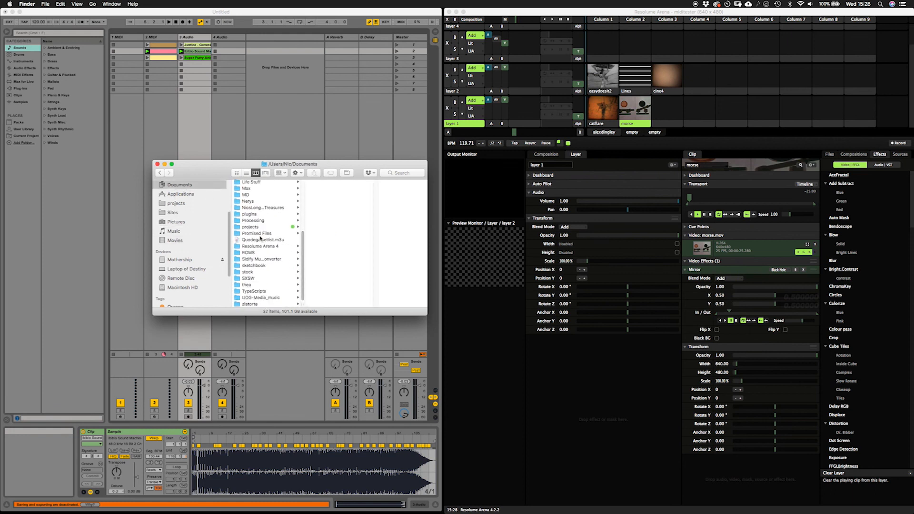
left_click(264, 244)
left_click(318, 199)
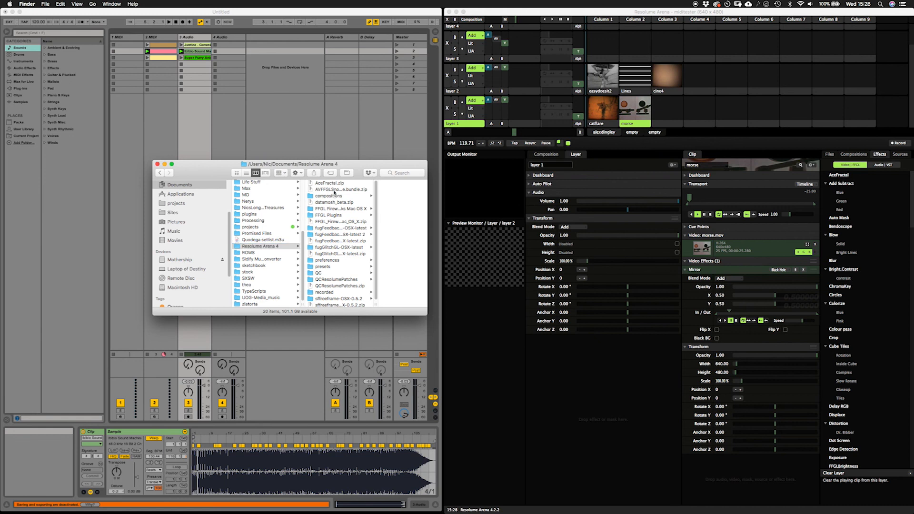
left_click(331, 196)
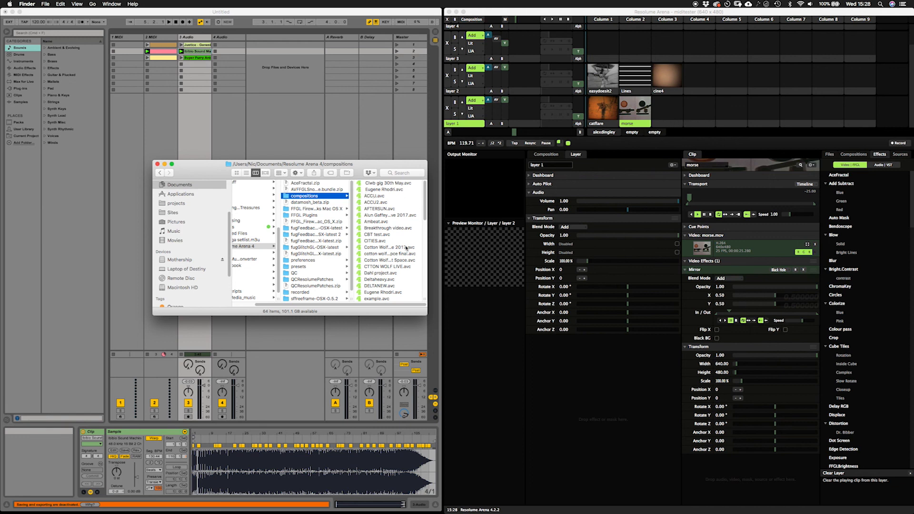
Step: Close the Finder window showing the compositions folder and return to Live
left_click(429, 311)
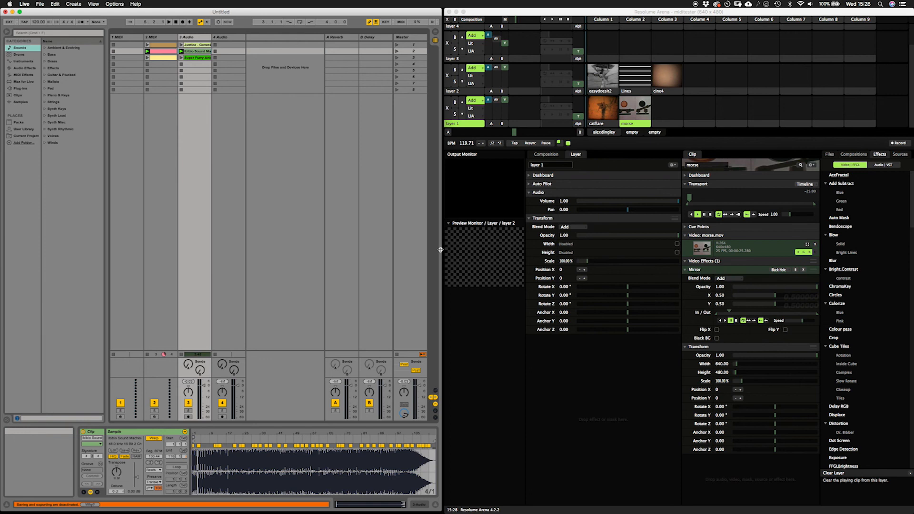
key("super+Tab")
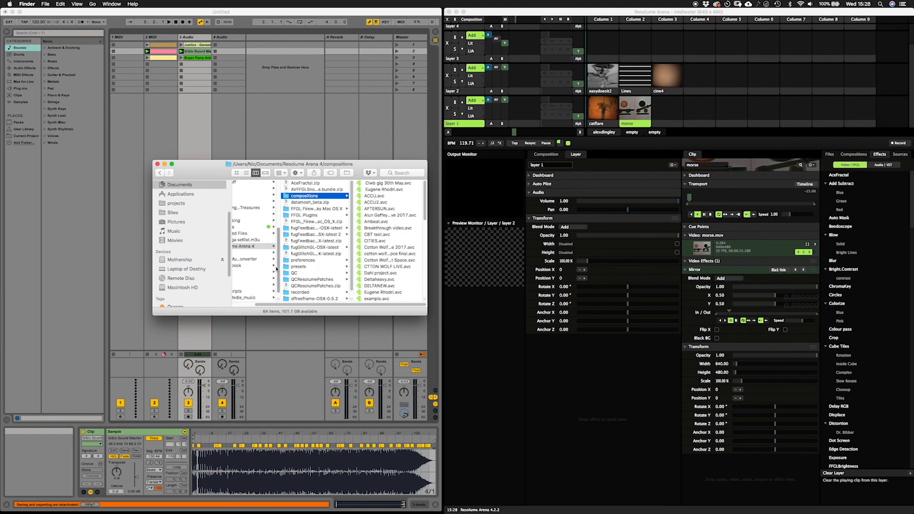
left_click(157, 164)
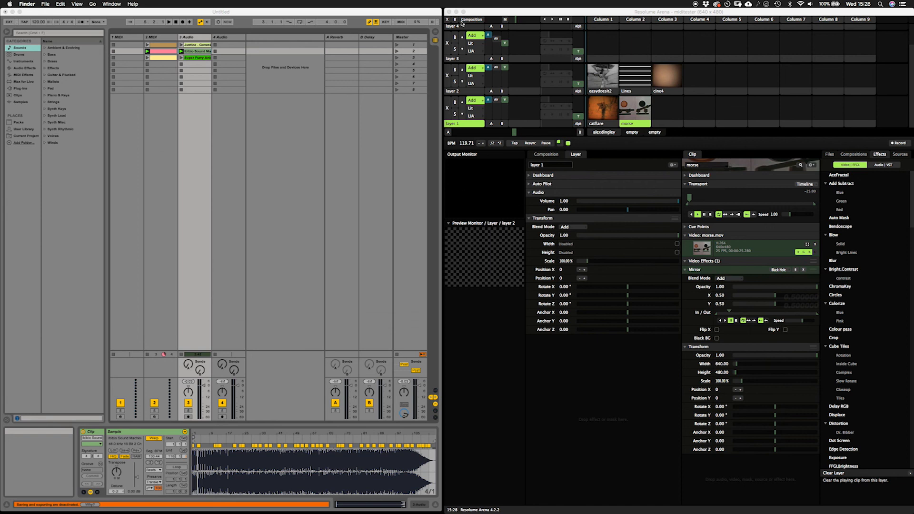
left_click(488, 13)
left_click(414, 12)
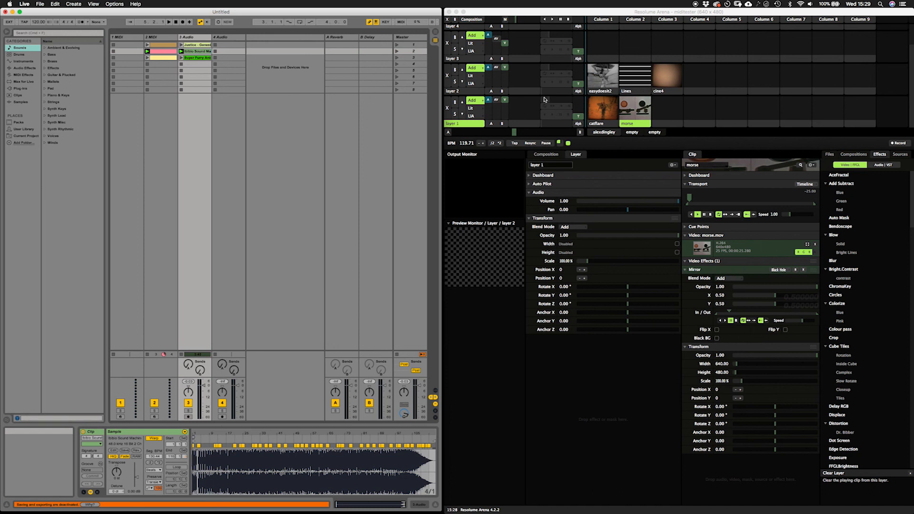
Step: Adjust layer 1's video opacity, and try the Displace blend mode on layer 2 before settling on 50 Add
mouse_move(505, 99)
left_mouse_down()
mouse_move(505, 114)
mouse_move(505, 95)
left_mouse_up()
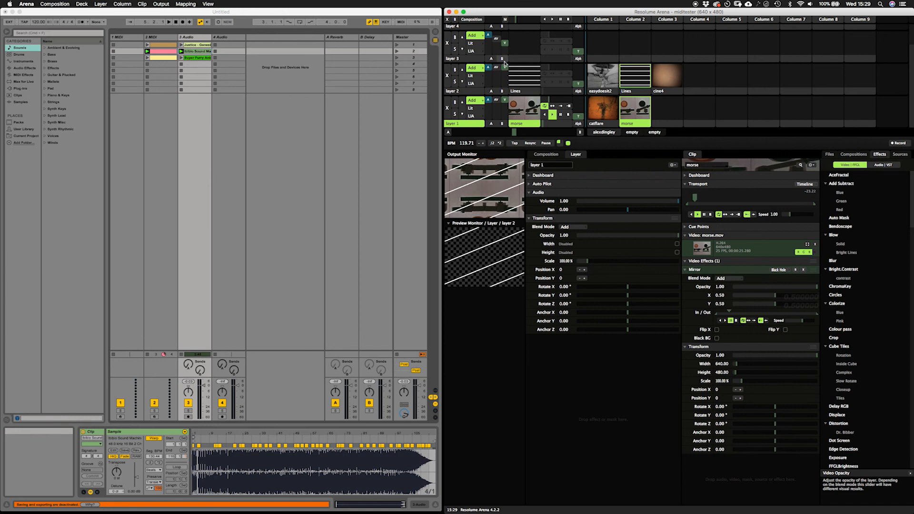
mouse_move(504, 99)
left_mouse_down()
mouse_move(505, 111)
mouse_move(504, 98)
left_mouse_up()
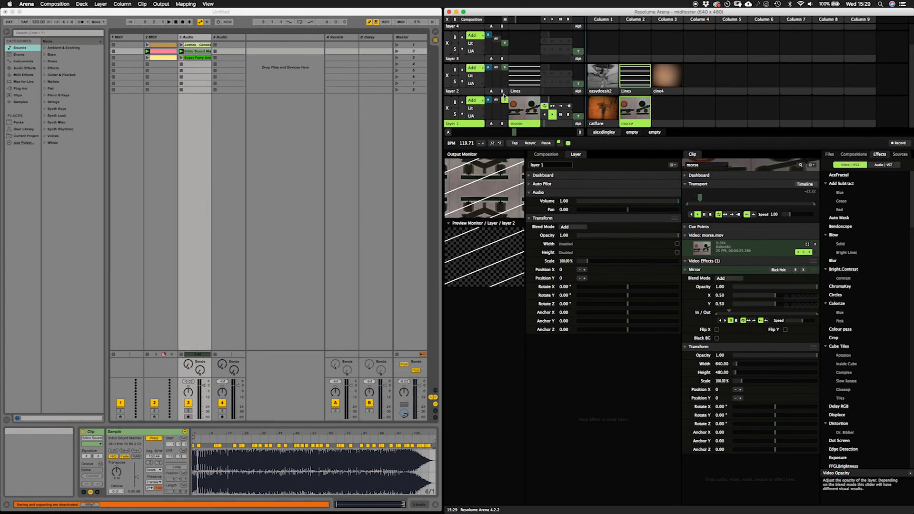
left_click(483, 70)
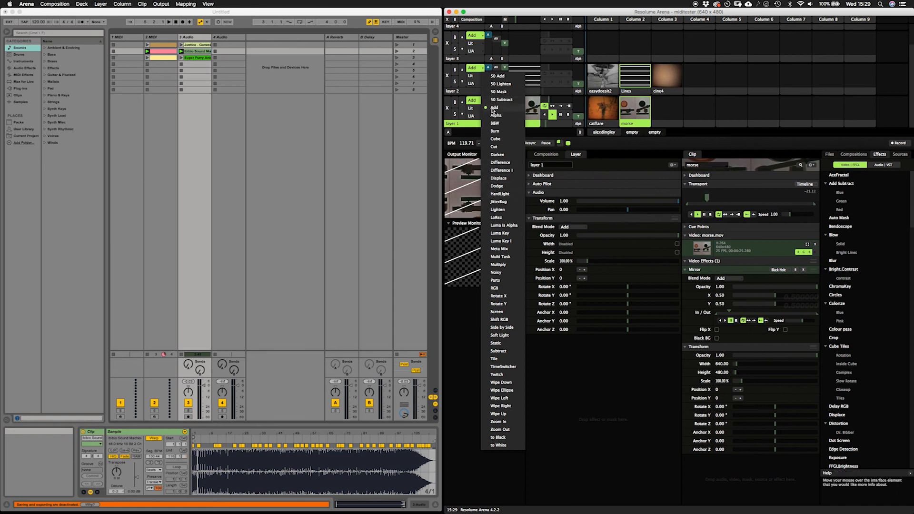
left_click(495, 178)
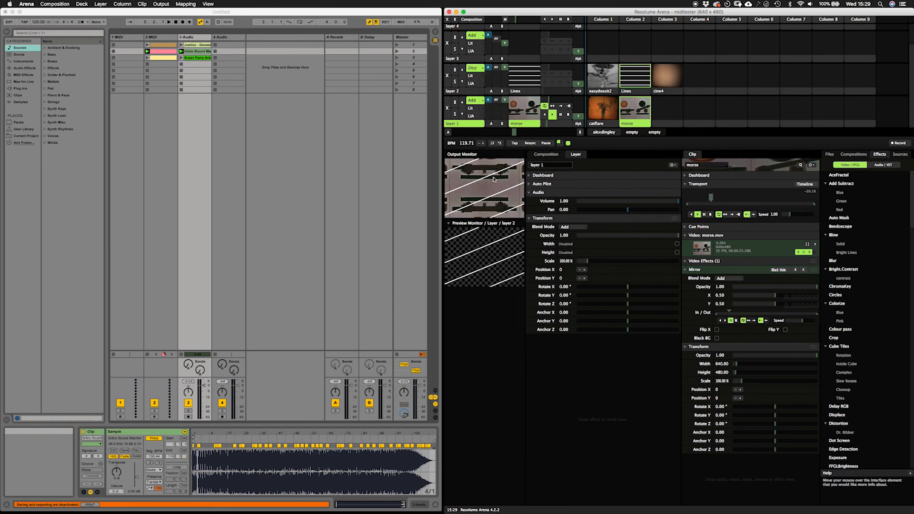
left_click(482, 69)
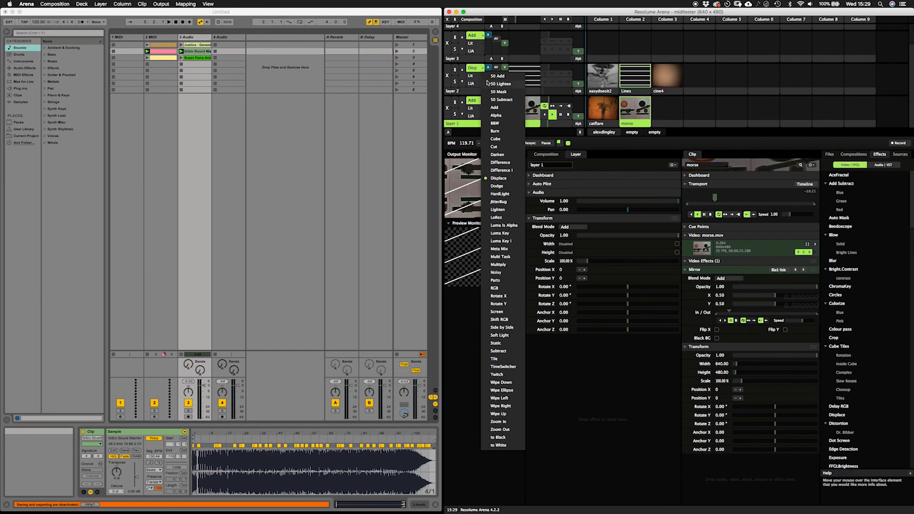
left_click(491, 76)
left_click(482, 68)
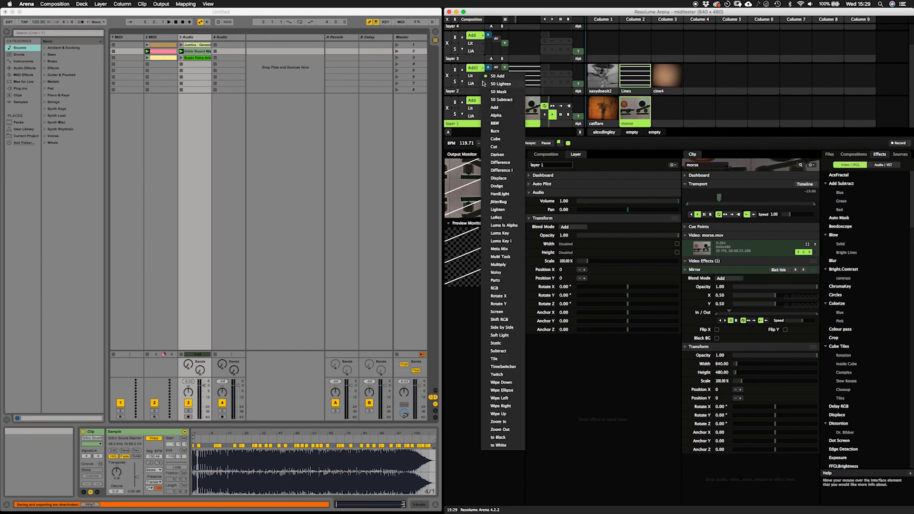
left_click(493, 76)
Step: Launch the easydoesit2 clip on layer 2 and raise its playback speed to 4.32
left_click(594, 75)
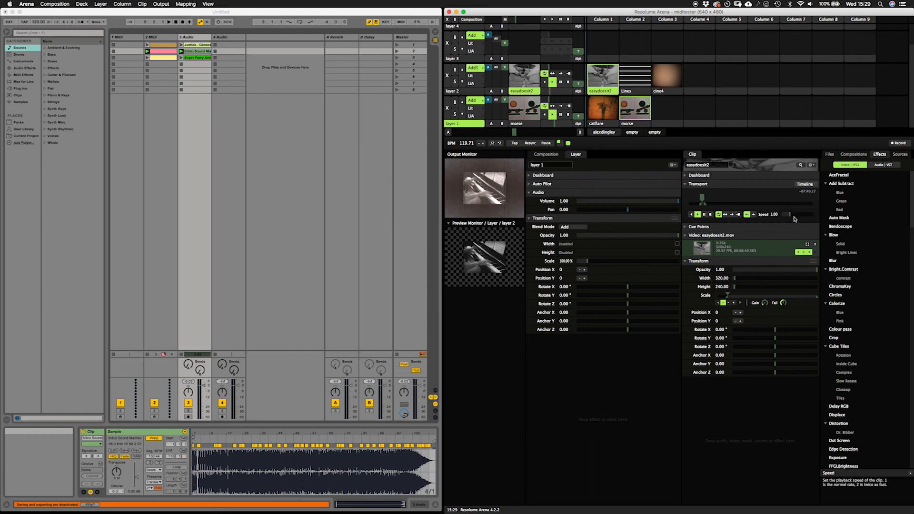
left_click_drag(792, 216, 775, 206)
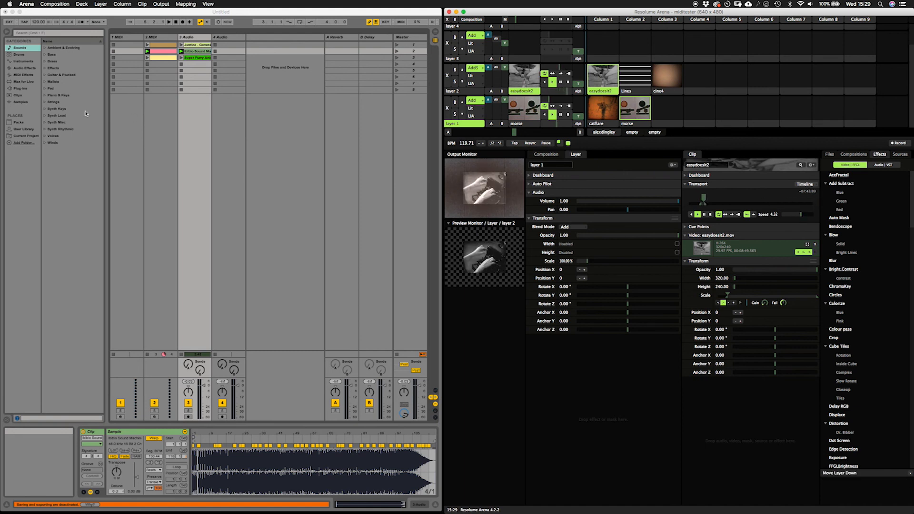